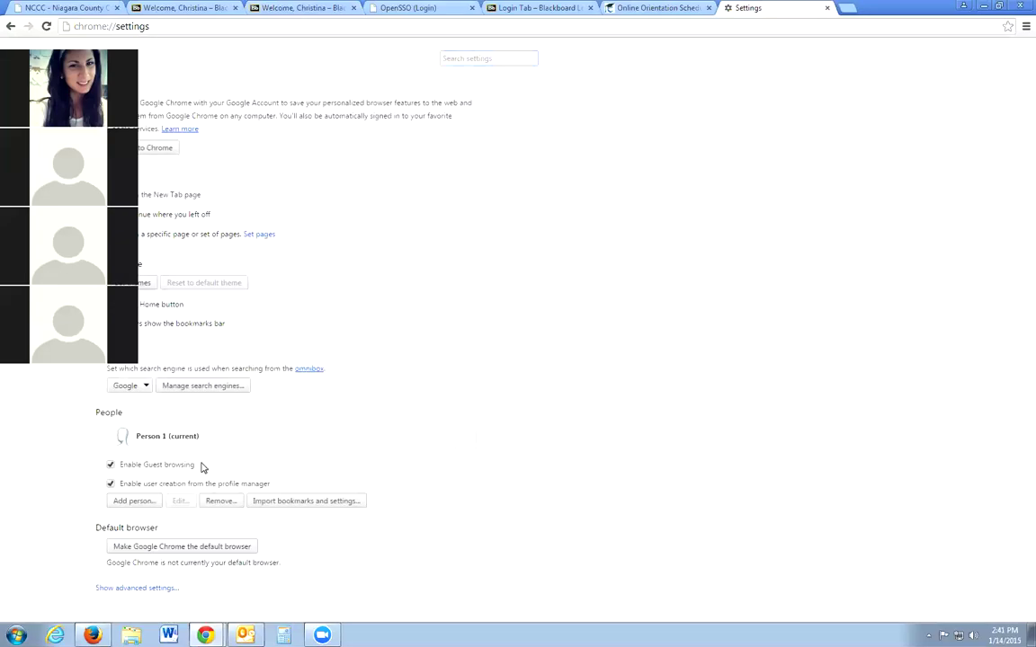
Step: Show the advanced Chrome settings and open the content settings of the Privacy section
{"action": "left_click", "coordinate": [132, 589]}
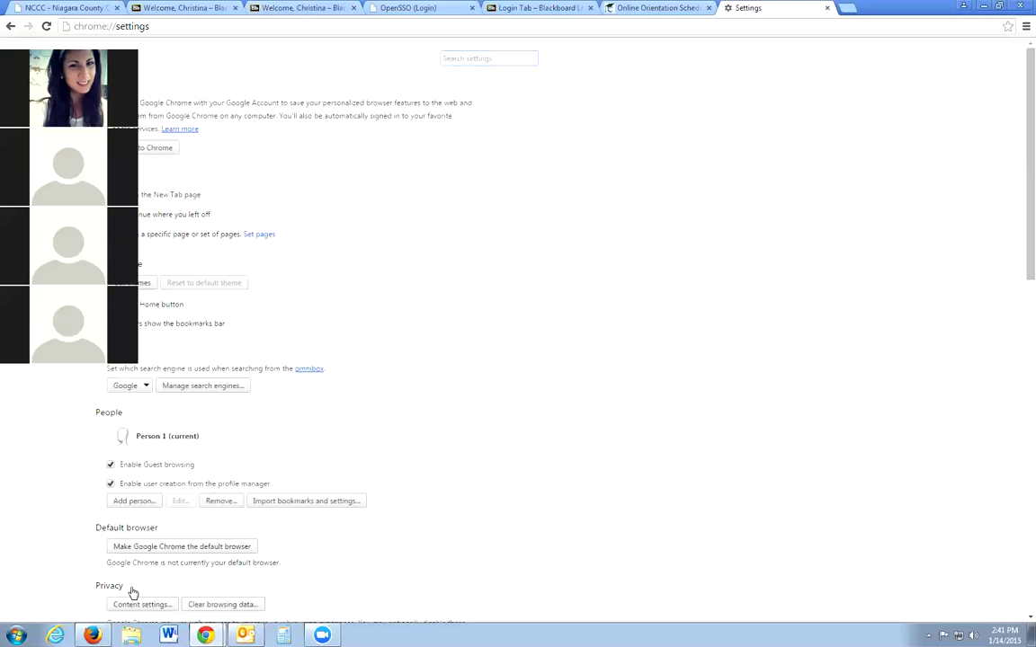
{"action": "scroll", "coordinate": [386, 535], "scroll_direction": "down", "scroll_amount": 4}
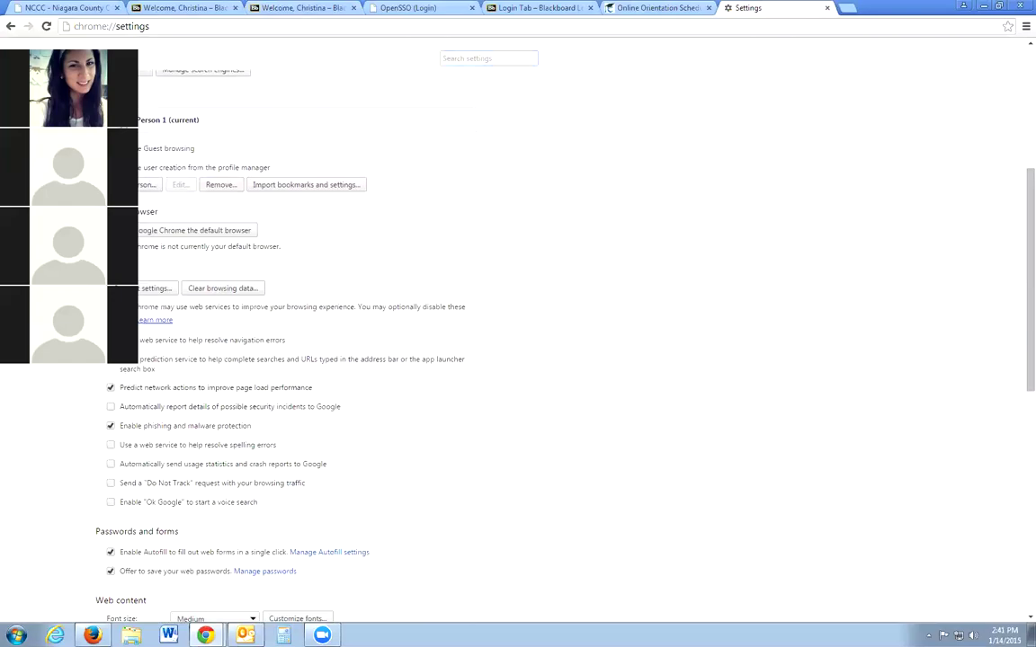
{"action": "scroll", "coordinate": [251, 315], "scroll_direction": "down", "scroll_amount": 1}
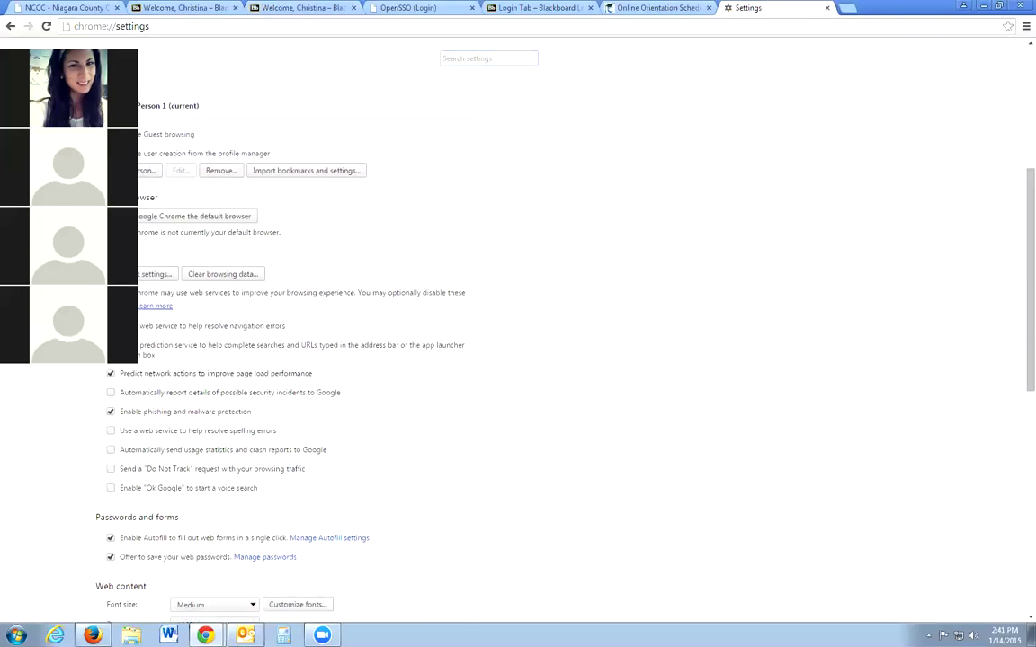
{"action": "scroll", "coordinate": [251, 320], "scroll_direction": "down", "scroll_amount": 1}
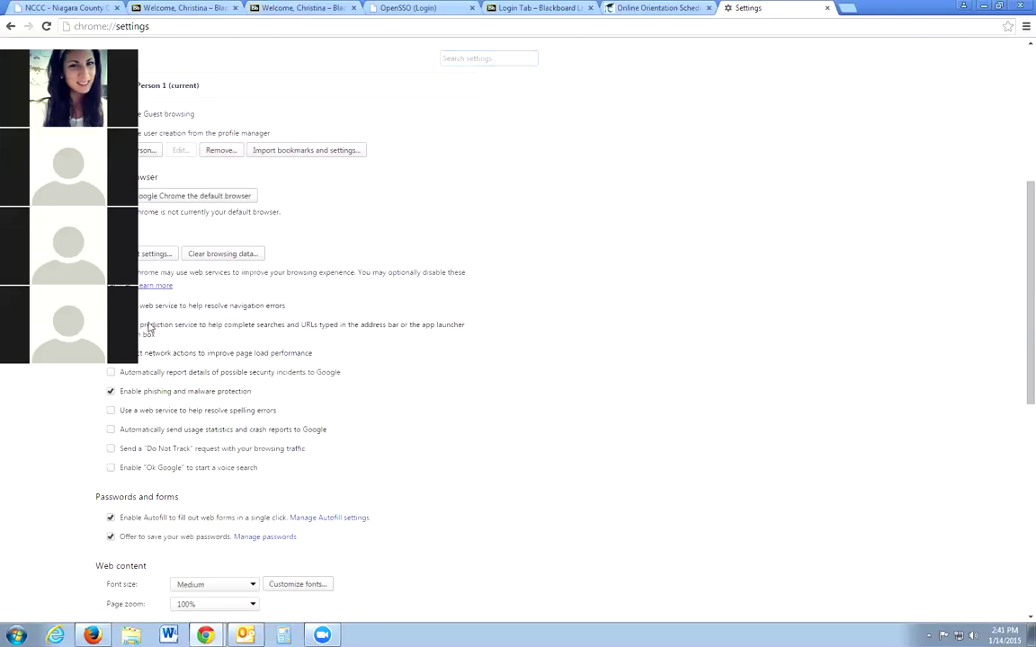
{"action": "scroll", "coordinate": [147, 259], "scroll_direction": "down", "scroll_amount": 5}
{"action": "scroll", "coordinate": [146, 259], "scroll_direction": "down", "scroll_amount": 10}
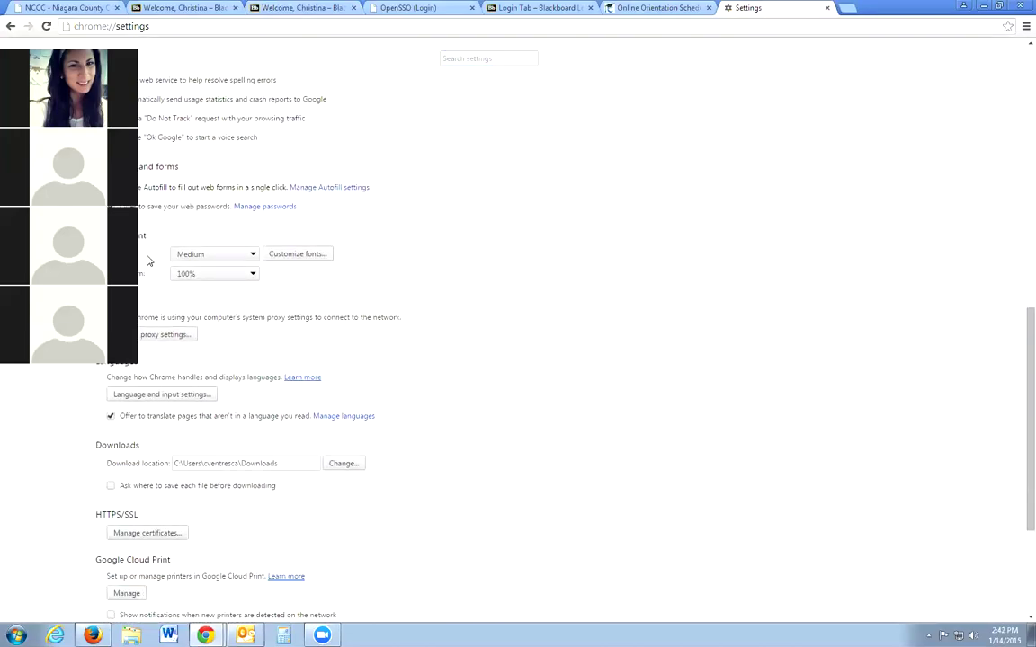
{"action": "scroll", "coordinate": [148, 261], "scroll_direction": "down", "scroll_amount": 1}
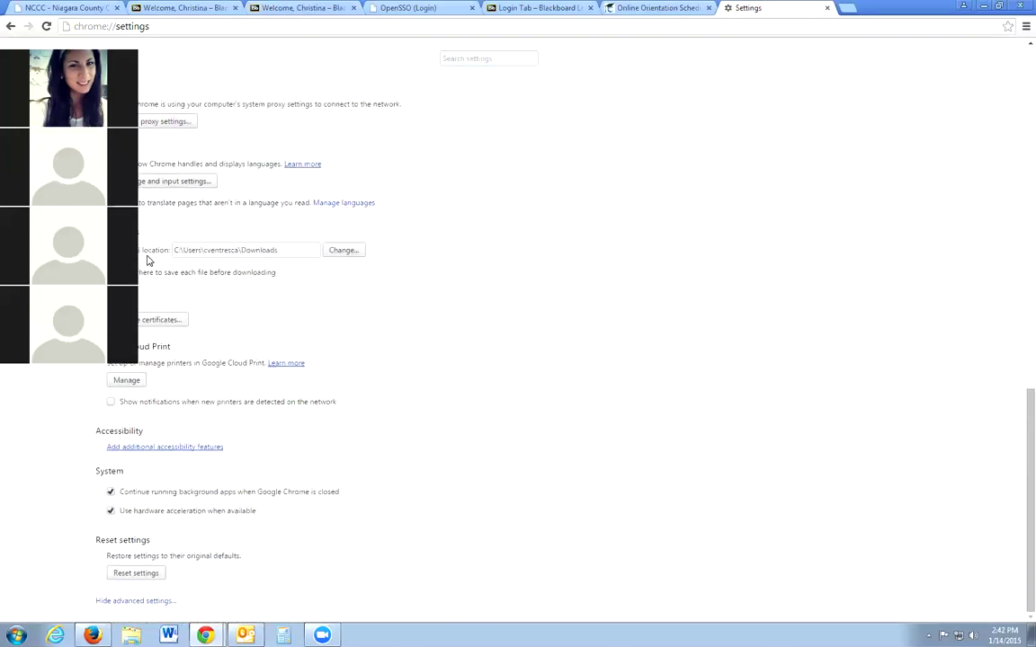
{"action": "scroll", "coordinate": [148, 261], "scroll_direction": "up", "scroll_amount": 10}
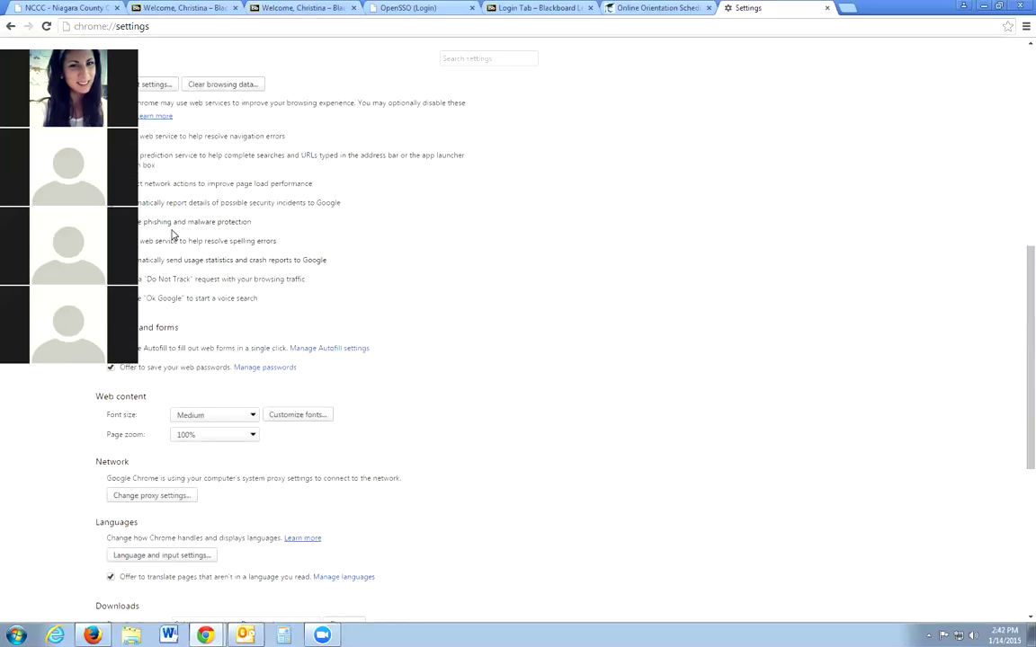
{"action": "scroll", "coordinate": [135, 387], "scroll_direction": "up", "scroll_amount": 1}
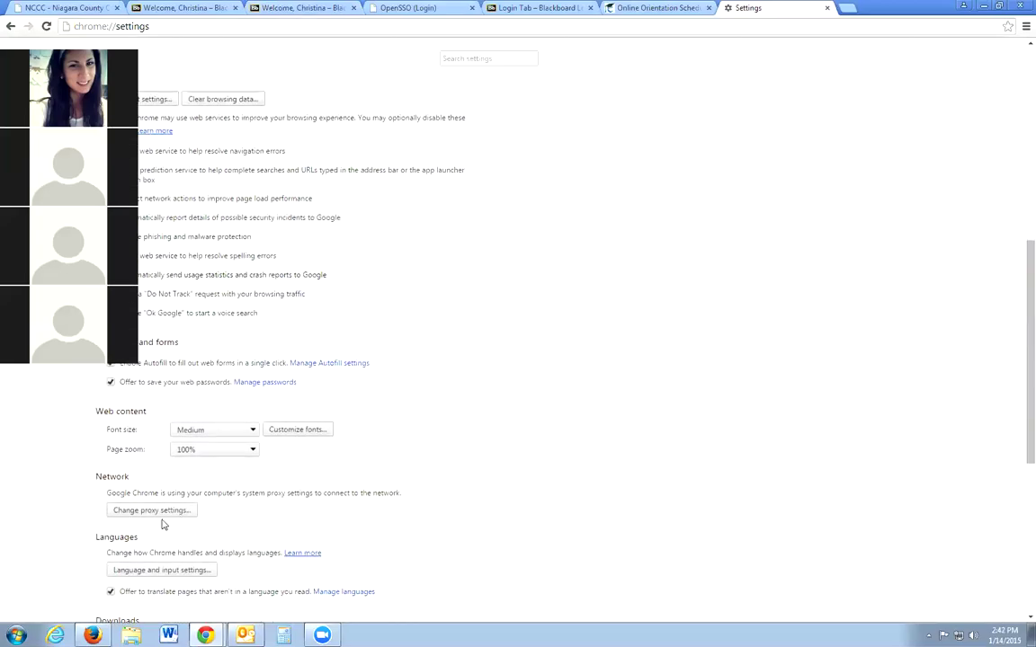
{"action": "scroll", "coordinate": [168, 486], "scroll_direction": "up", "scroll_amount": 5}
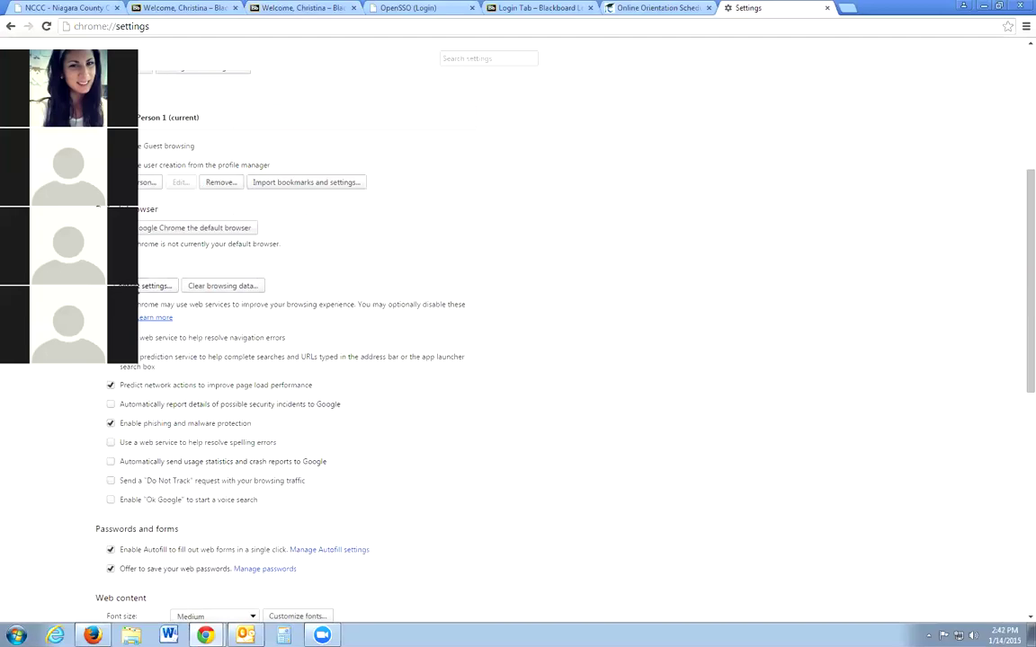
{"action": "left_click", "coordinate": [144, 286]}
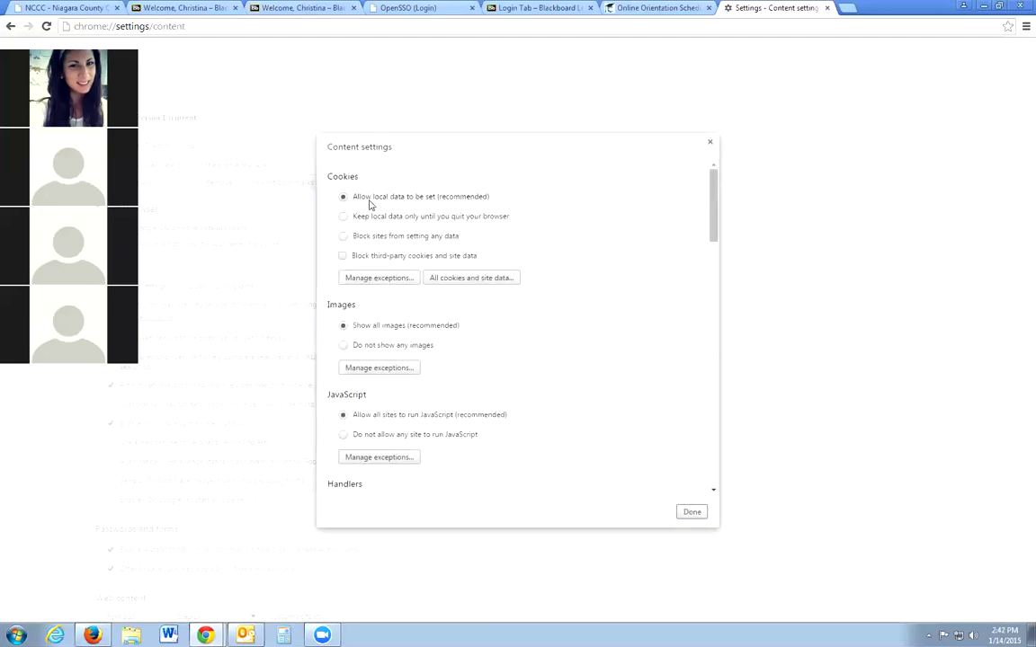
Step: Add bbniagaracc.sln.suny.edu to the pop-up exceptions with the behavior Allow, and close the content settings
{"action": "scroll", "coordinate": [410, 467], "scroll_direction": "down", "scroll_amount": 5}
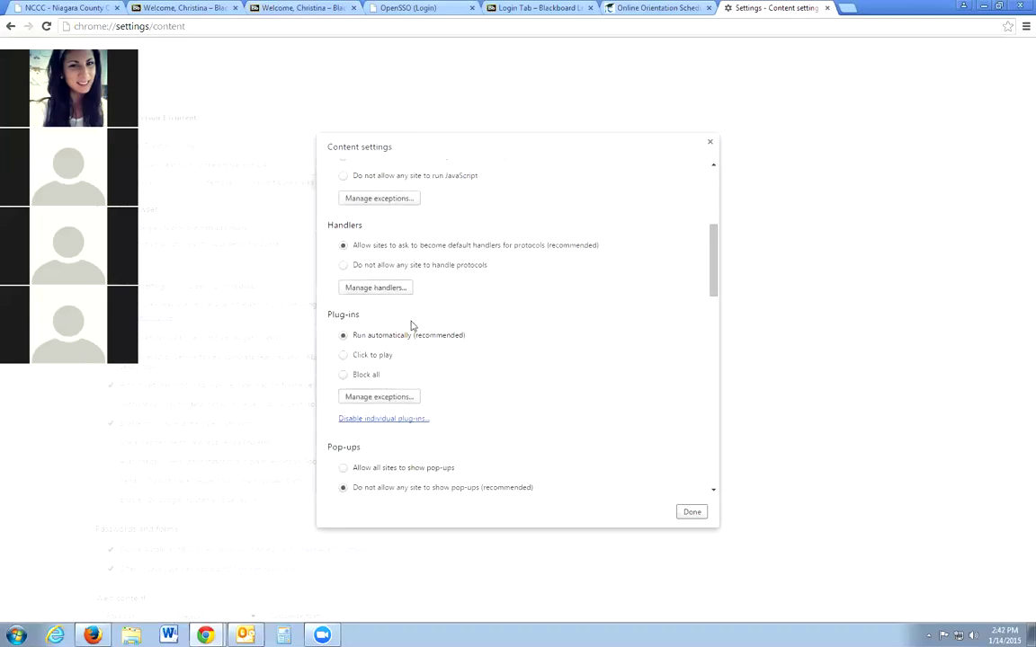
{"action": "scroll", "coordinate": [411, 326], "scroll_direction": "down", "scroll_amount": 2}
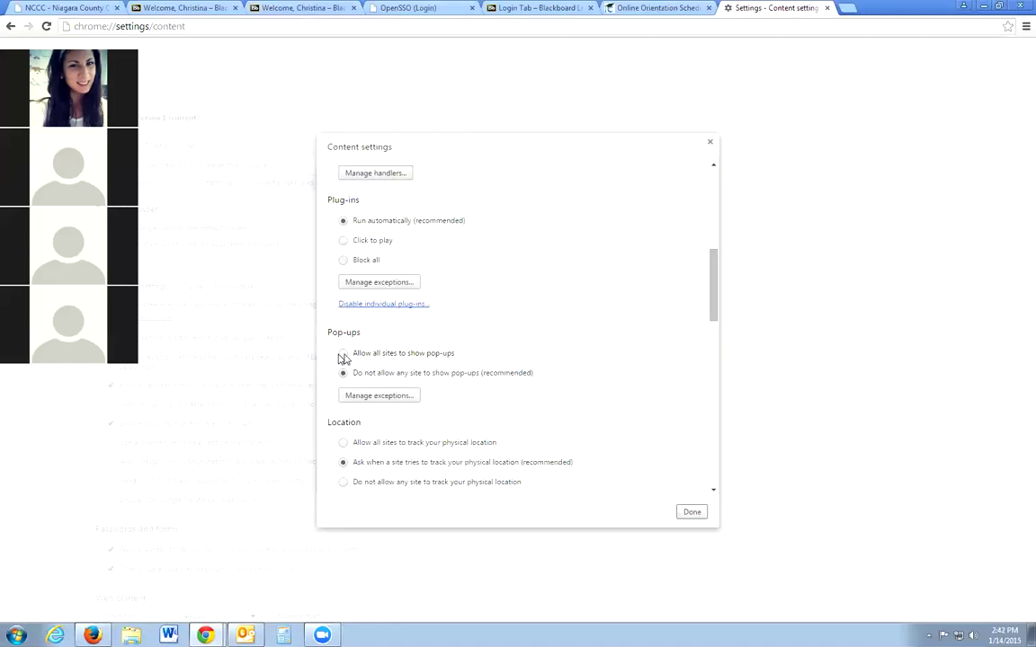
{"action": "left_click", "coordinate": [396, 399]}
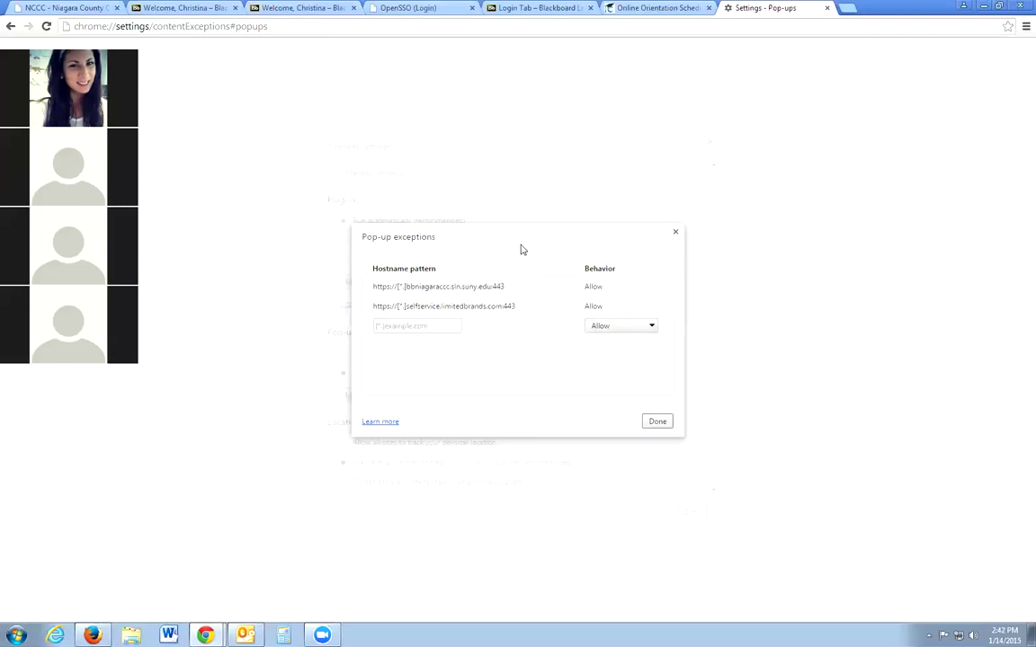
{"action": "left_click", "coordinate": [396, 327]}
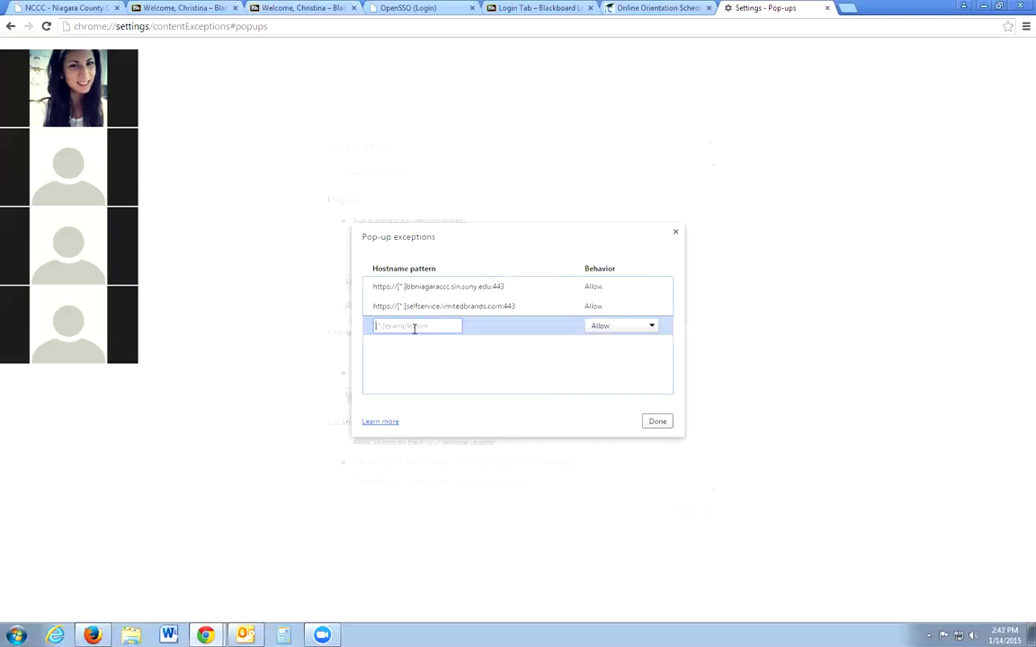
{"action": "type", "text": "bbniagaracc.sln.suny"}
{"action": "type", "text": ".edu"}
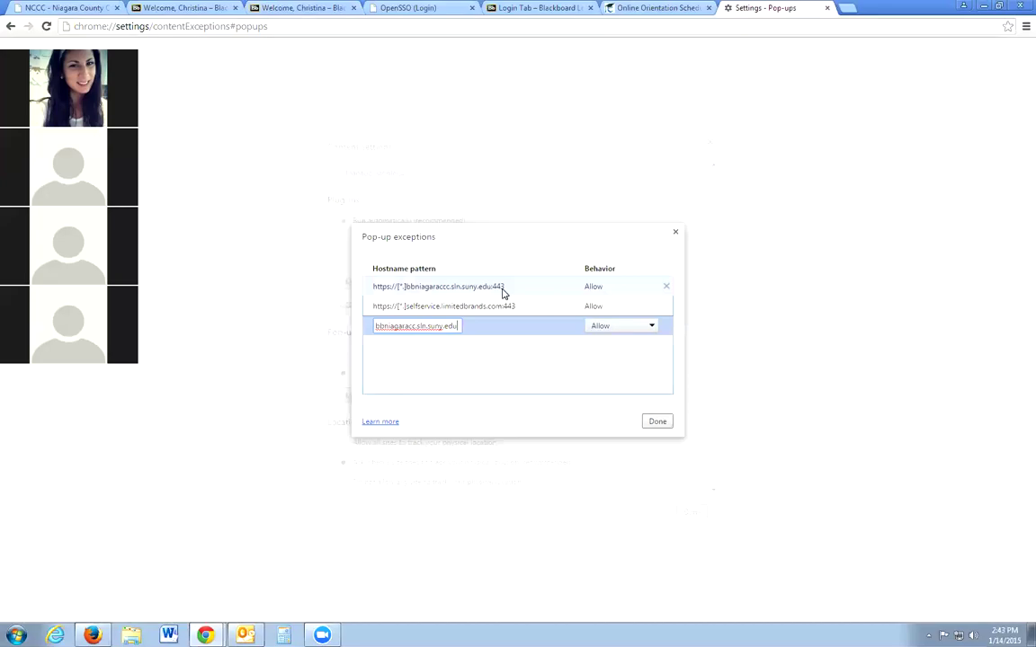
{"action": "left_click", "coordinate": [657, 420]}
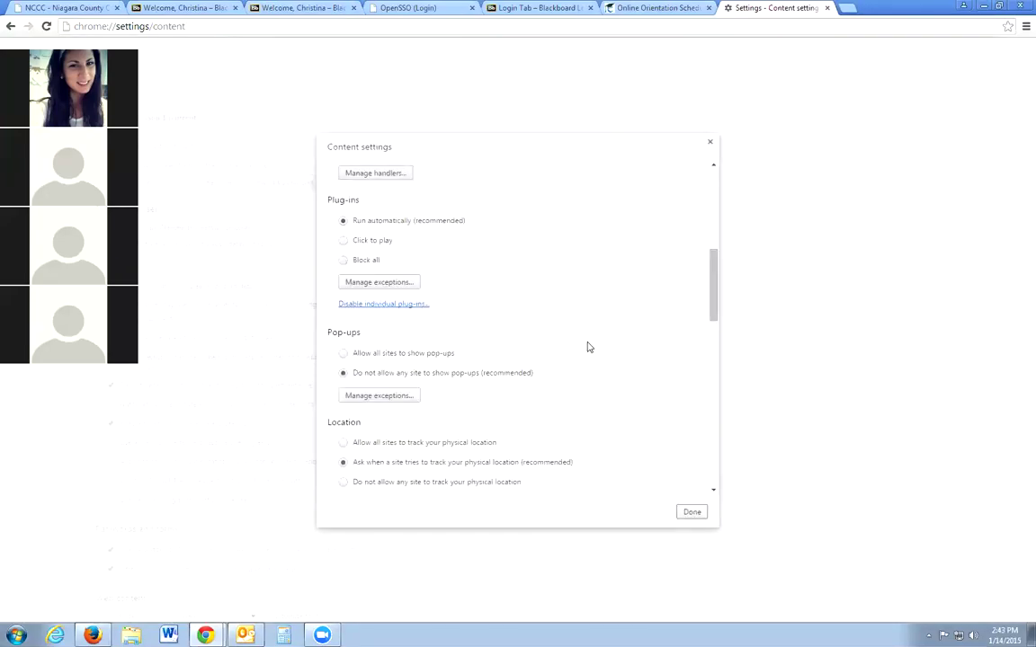
{"action": "left_click", "coordinate": [709, 142]}
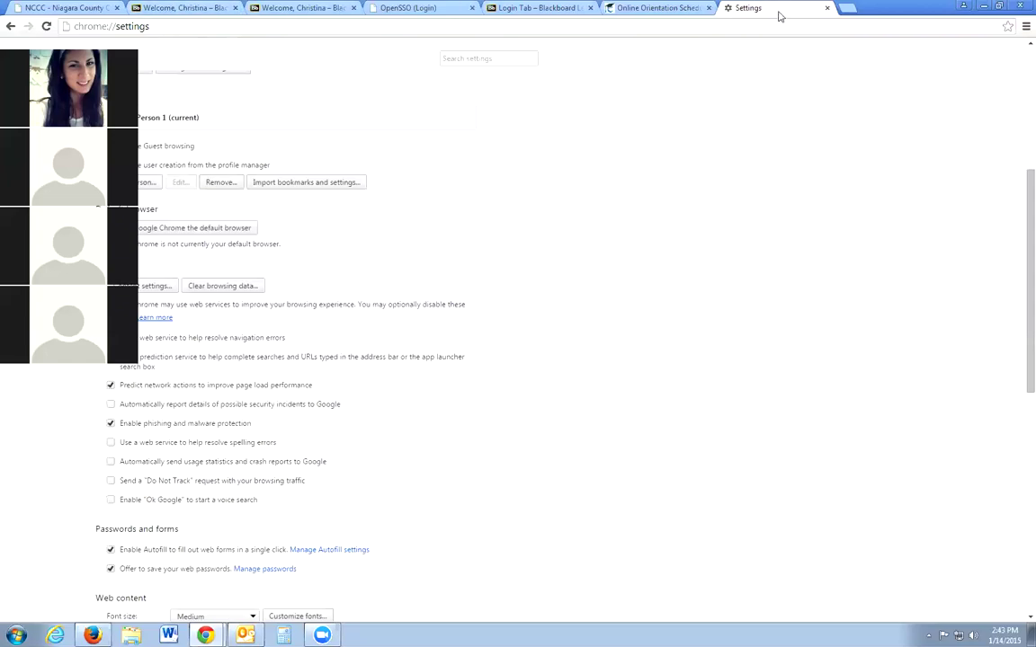
Step: Return to the Blackboard pages and close the second Welcome page and the OpenSSO login page
{"action": "left_click", "coordinate": [184, 7]}
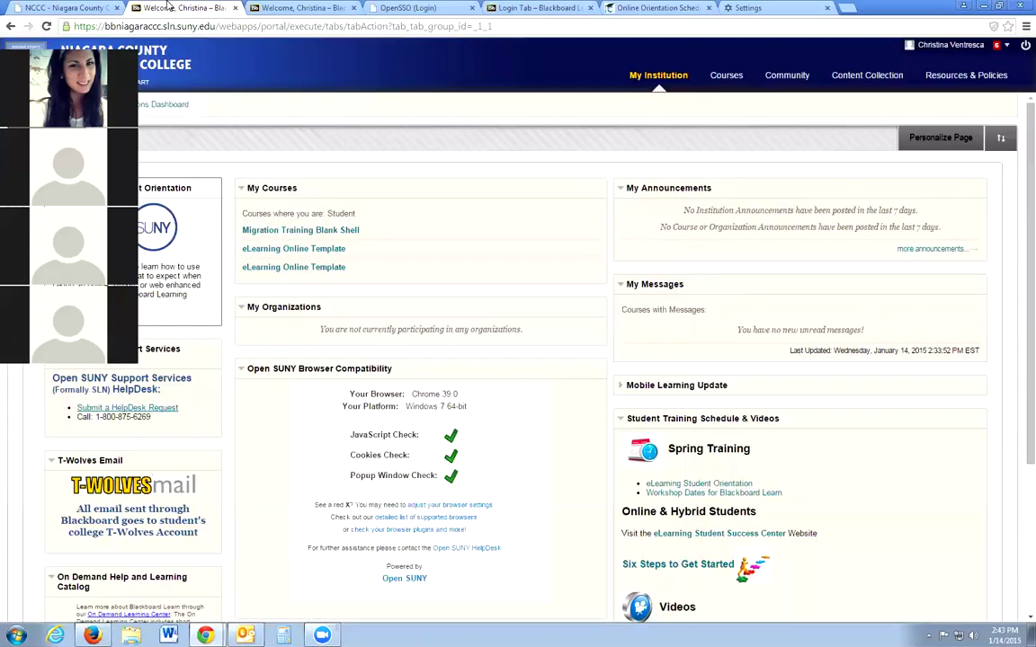
{"action": "left_click", "coordinate": [314, 7]}
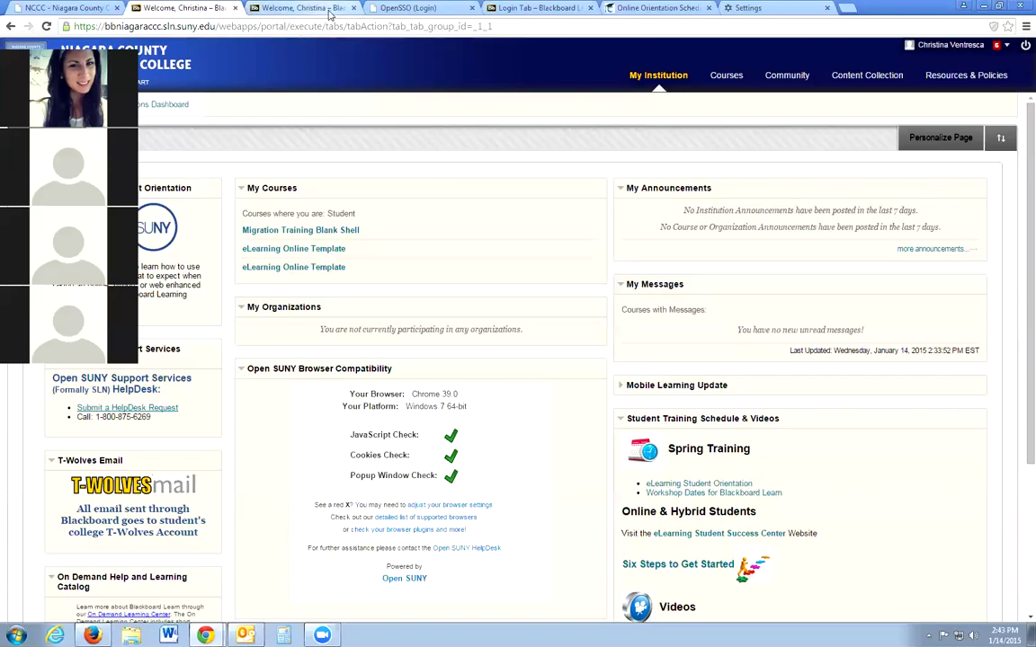
{"action": "left_click", "coordinate": [352, 7]}
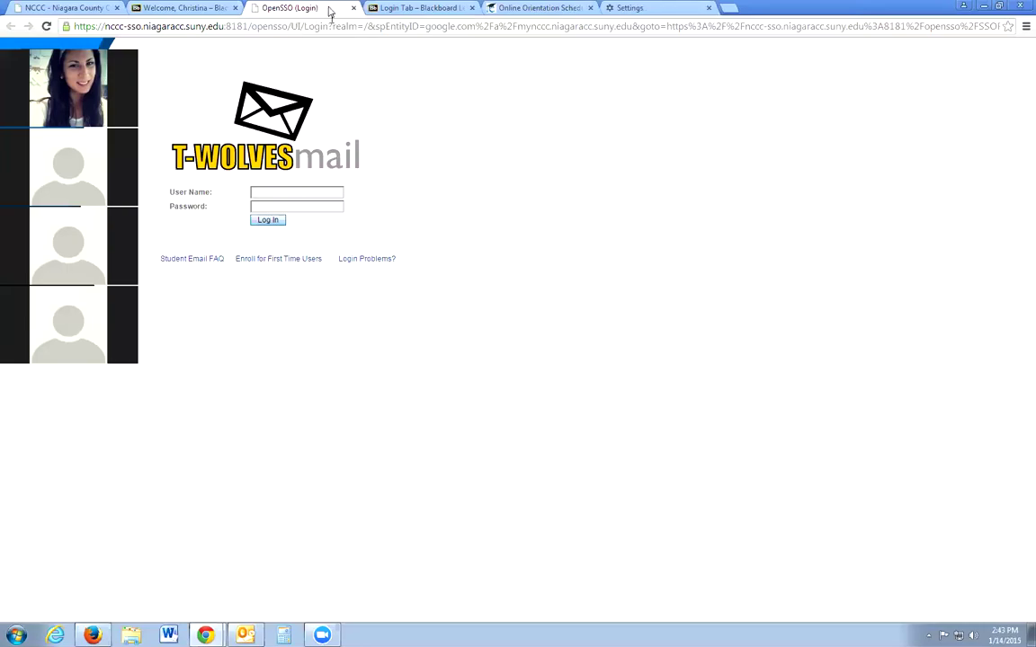
{"action": "middle_click", "coordinate": [314, 9]}
Step: Reload the Blackboard login page and check the Open SUNY Browser Compatibility results
{"action": "left_click", "coordinate": [46, 26]}
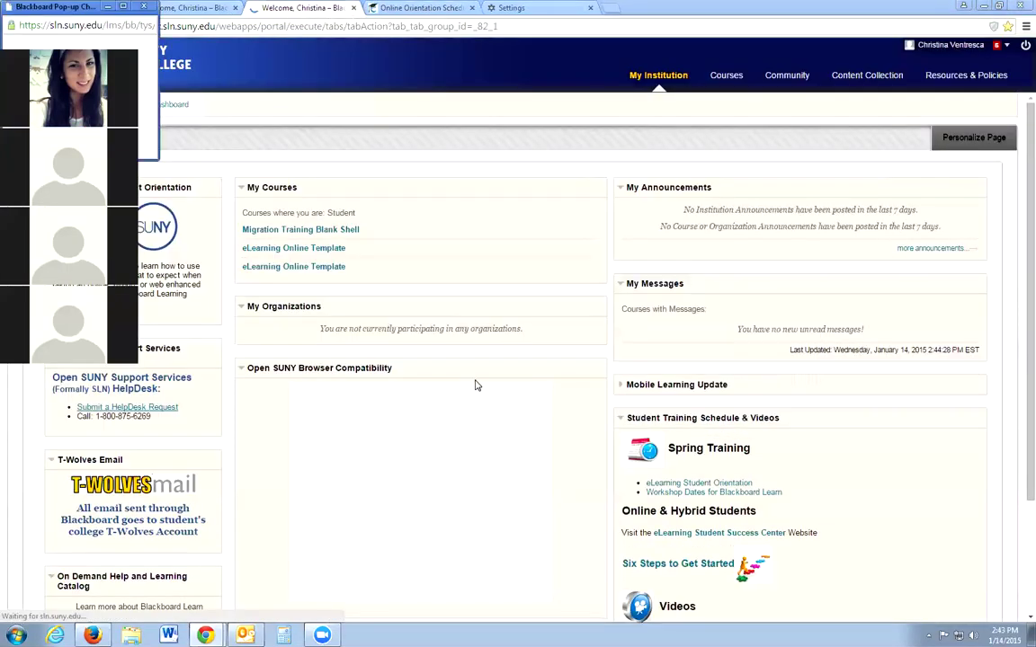
{"action": "scroll", "coordinate": [455, 331], "scroll_direction": "down", "scroll_amount": 3}
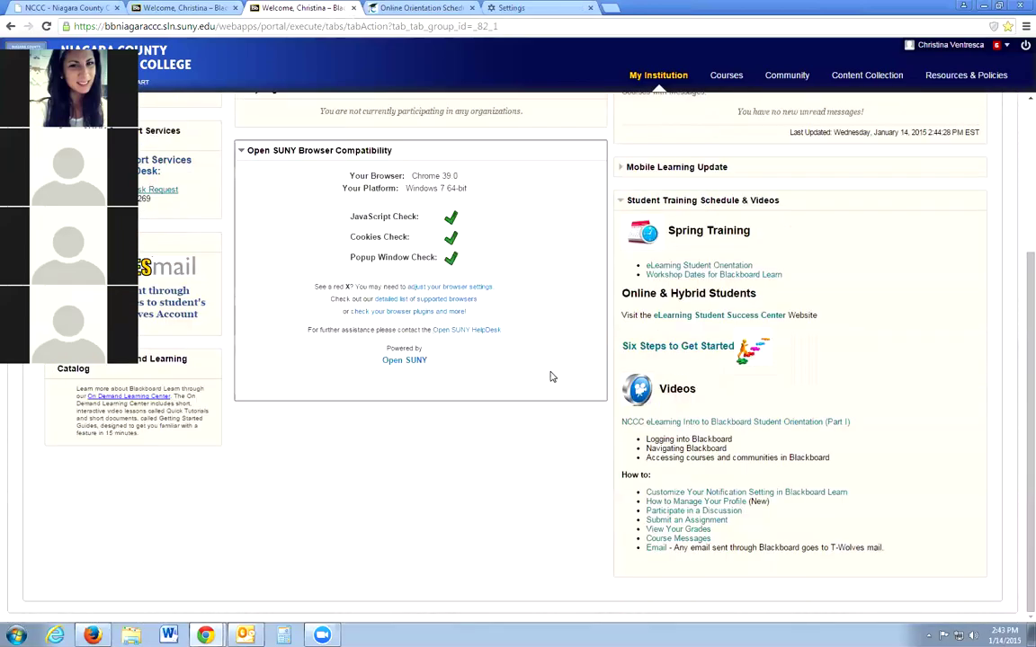
{"action": "scroll", "coordinate": [551, 376], "scroll_direction": "up", "scroll_amount": 5}
Step: Close the older Blackboard Welcome page so only the reloaded one stays open
{"action": "left_click", "coordinate": [418, 7]}
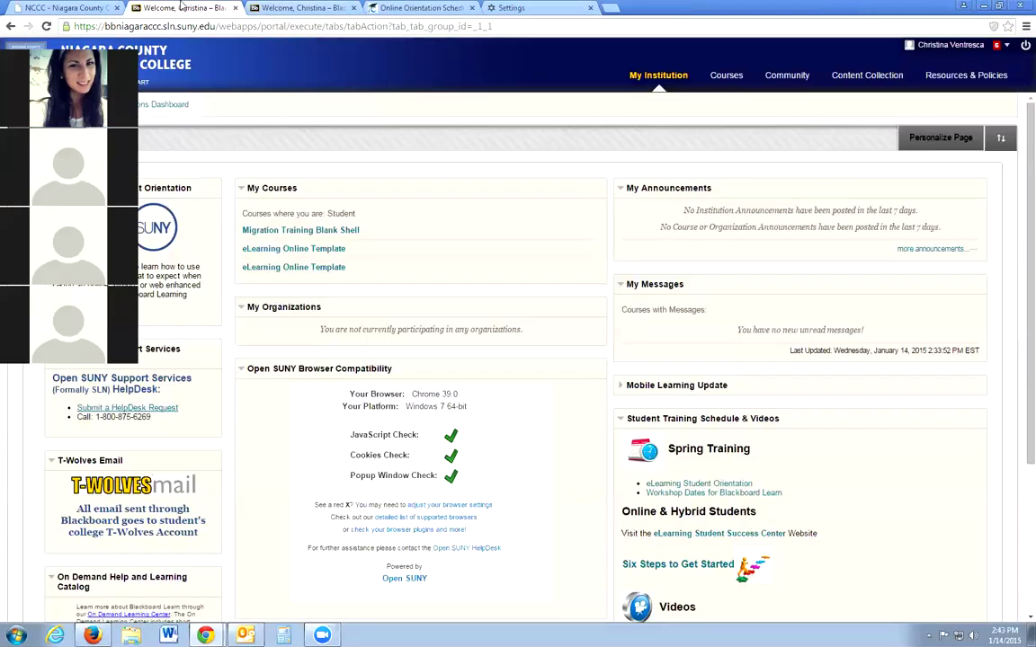
{"action": "left_click", "coordinate": [171, 7]}
{"action": "left_click", "coordinate": [235, 9]}
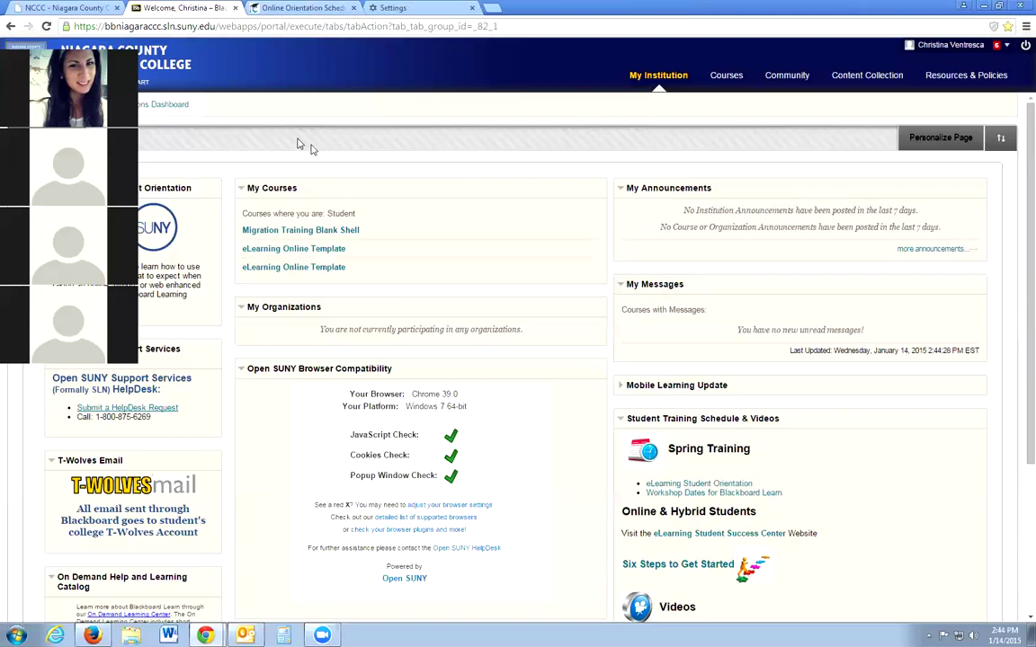
Step: Switch to Mozilla Firefox, look over its main commands, and close the Launch Zoom page
{"action": "mouse_move", "coordinate": [93, 635]}
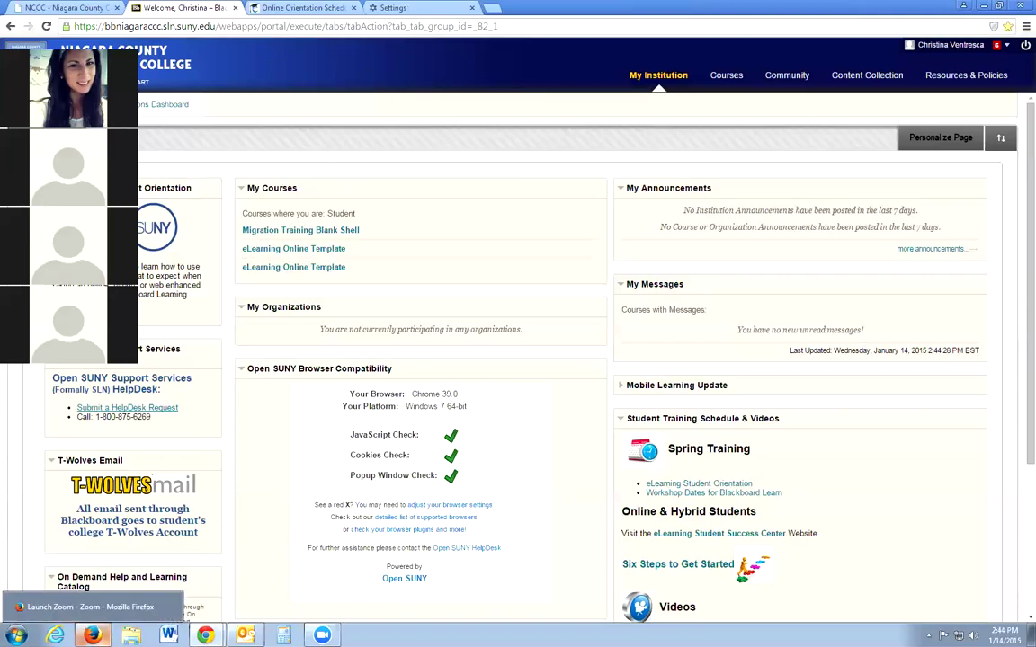
{"action": "left_click", "coordinate": [90, 607]}
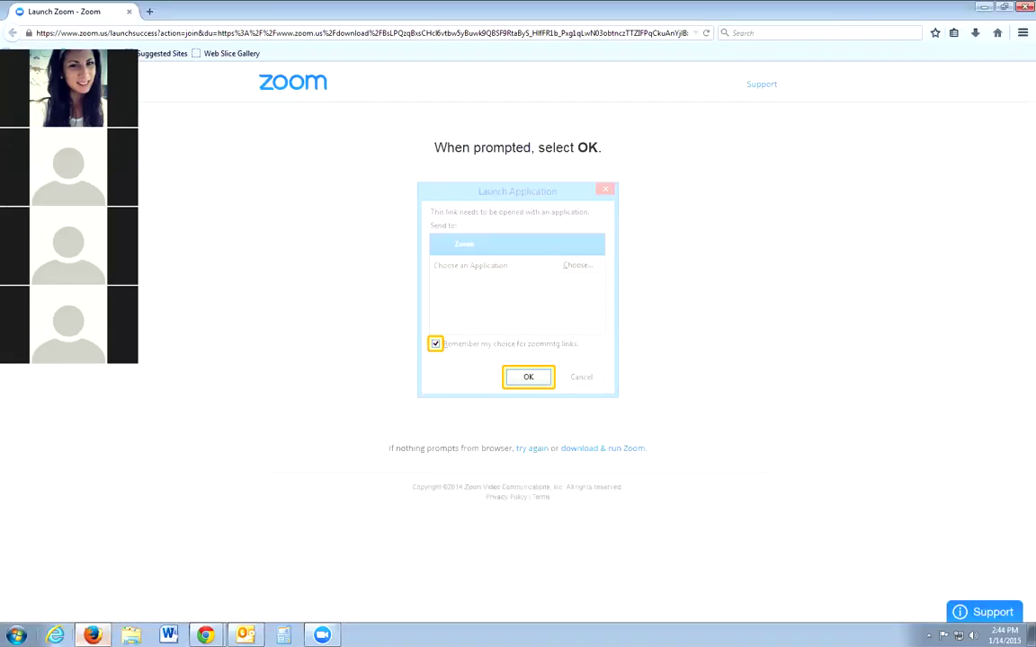
{"action": "left_click", "coordinate": [1020, 34]}
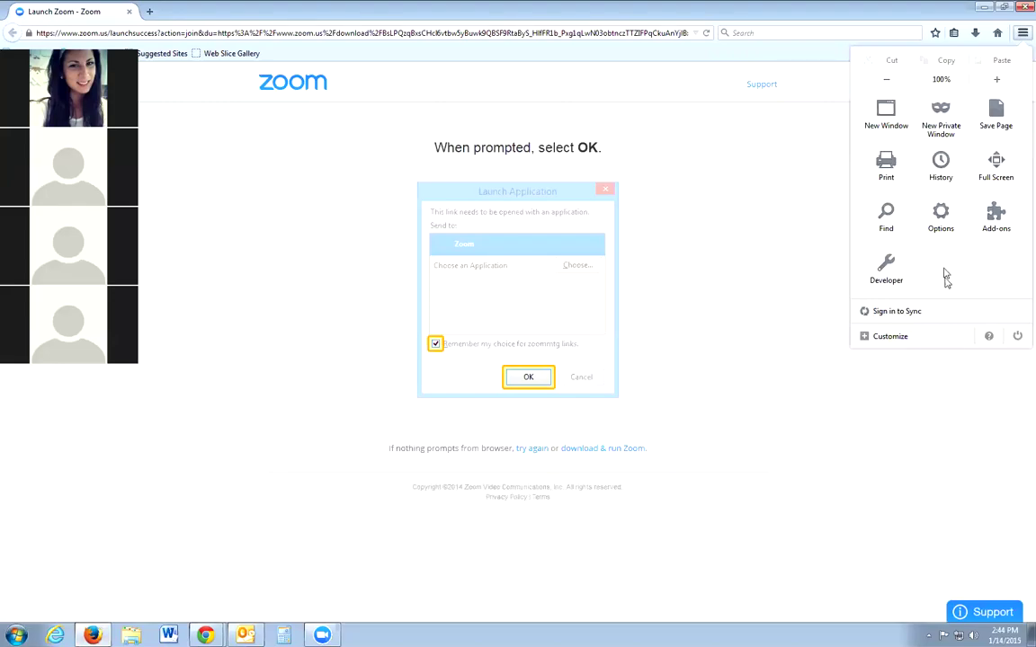
{"action": "left_click", "coordinate": [697, 11]}
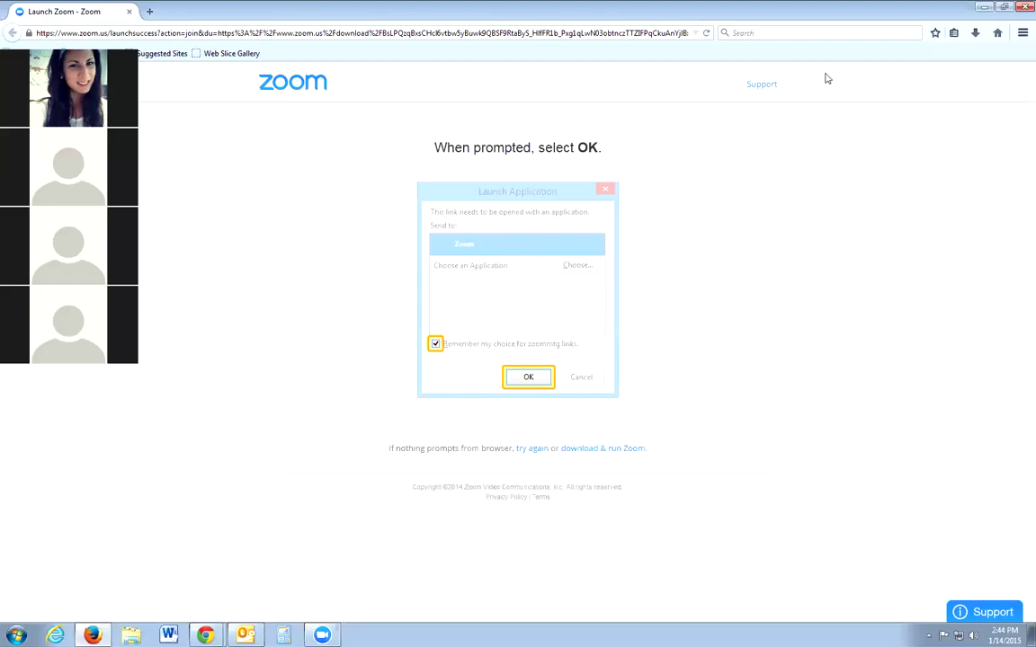
{"action": "left_click", "coordinate": [129, 12]}
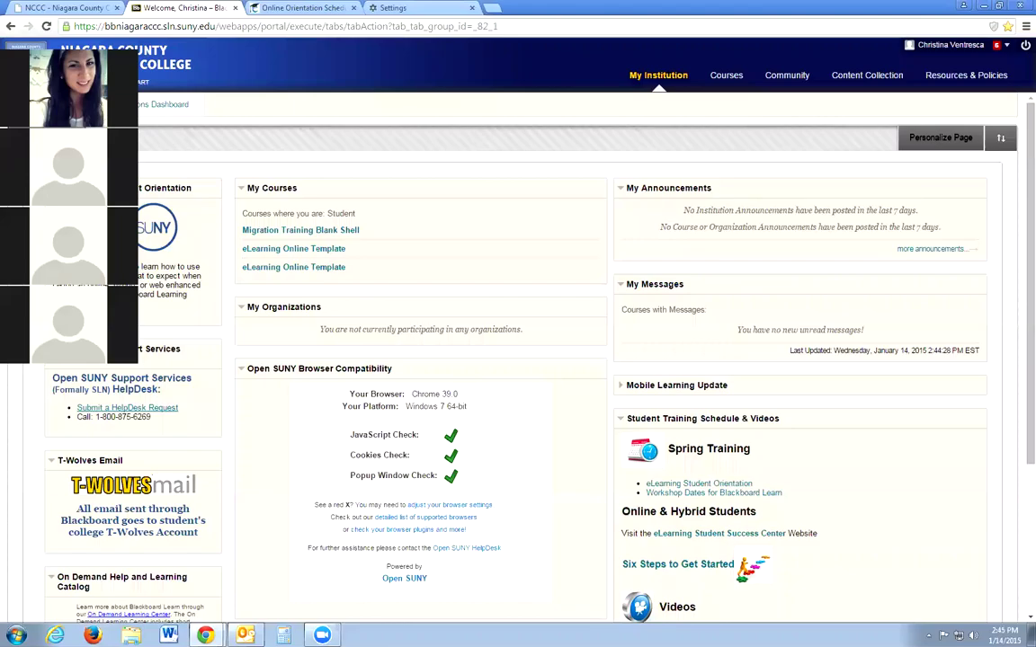
Step: Mute all current and new Zoom meeting participants, still allowing them to unmute themselves
{"action": "key", "text": "alt+m"}
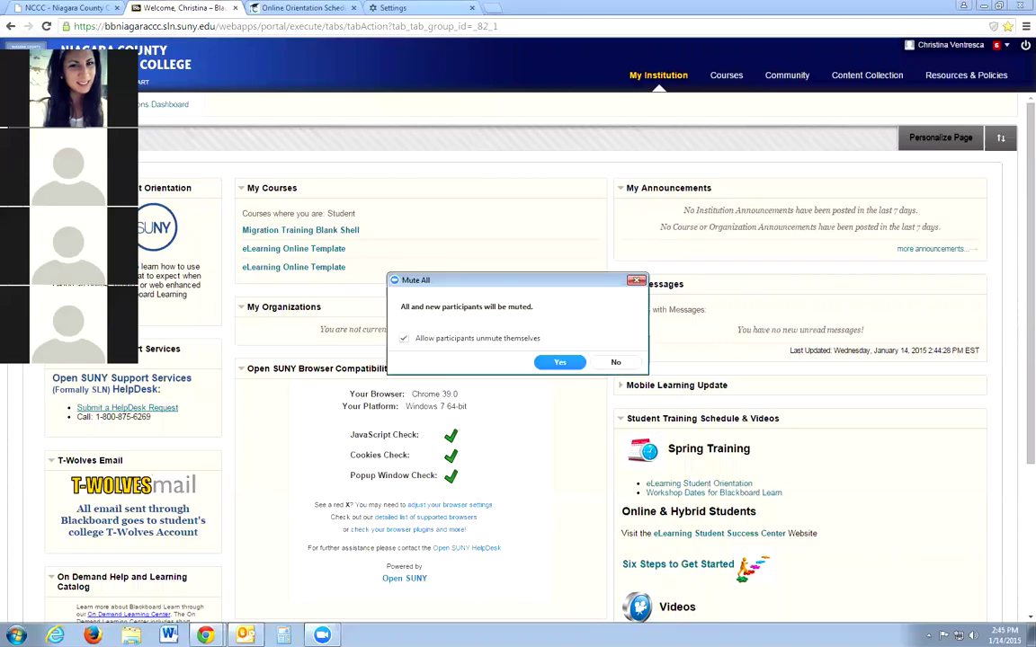
{"action": "left_click", "coordinate": [556, 362]}
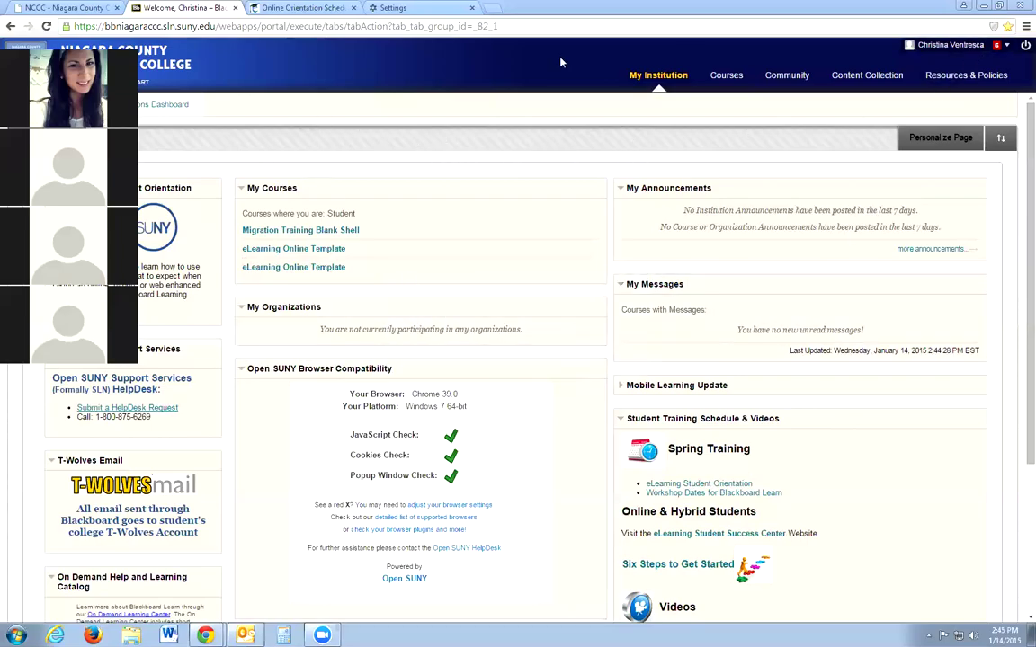
Step: Open the Migration Training Blank Shell course and browse its Learning Modules (Content) area
{"action": "left_click", "coordinate": [322, 231]}
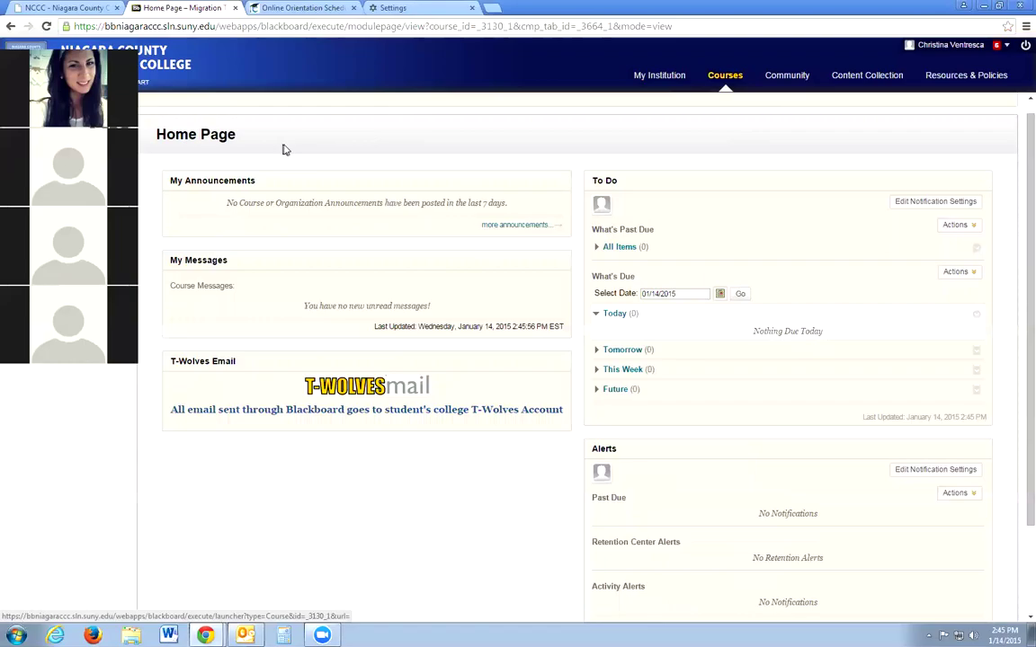
{"action": "scroll", "coordinate": [277, 277], "scroll_direction": "up", "scroll_amount": 1}
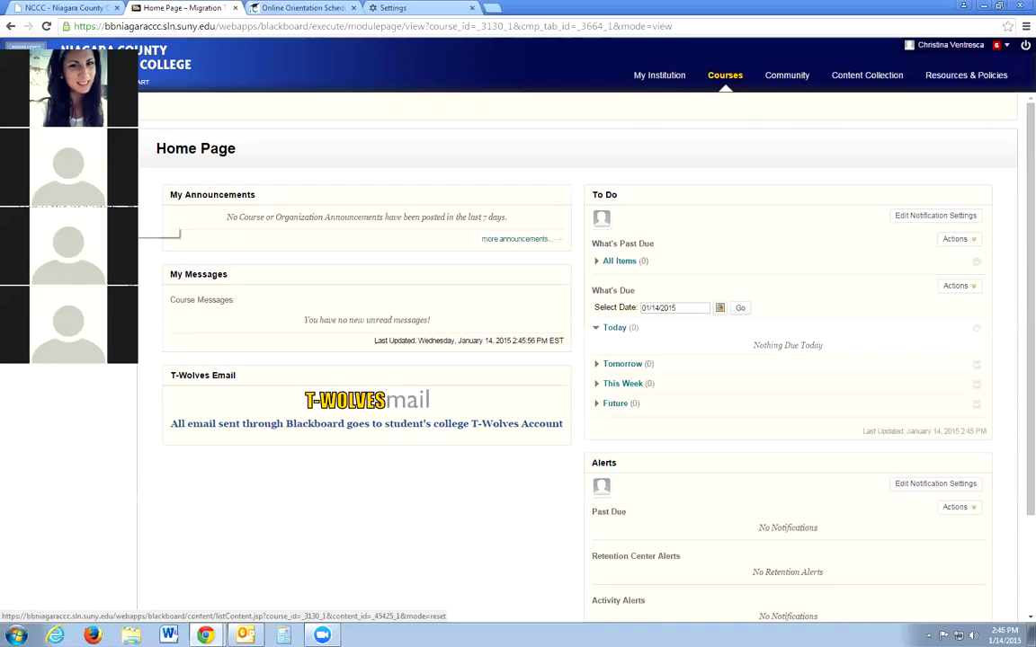
{"action": "left_click", "coordinate": [126, 216]}
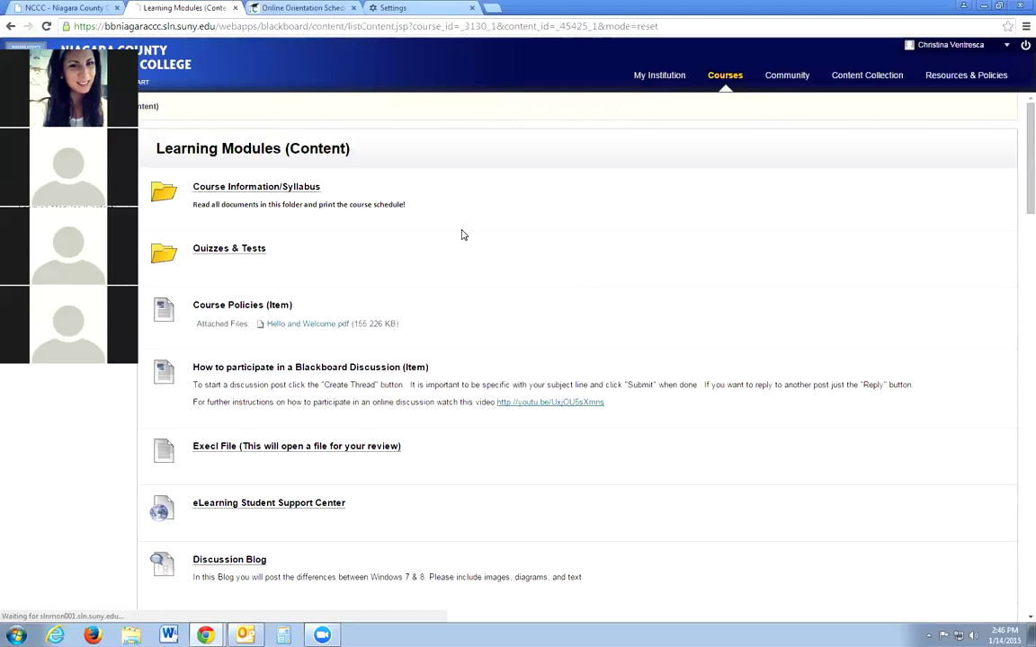
{"action": "scroll", "coordinate": [606, 249], "scroll_direction": "down", "scroll_amount": 3}
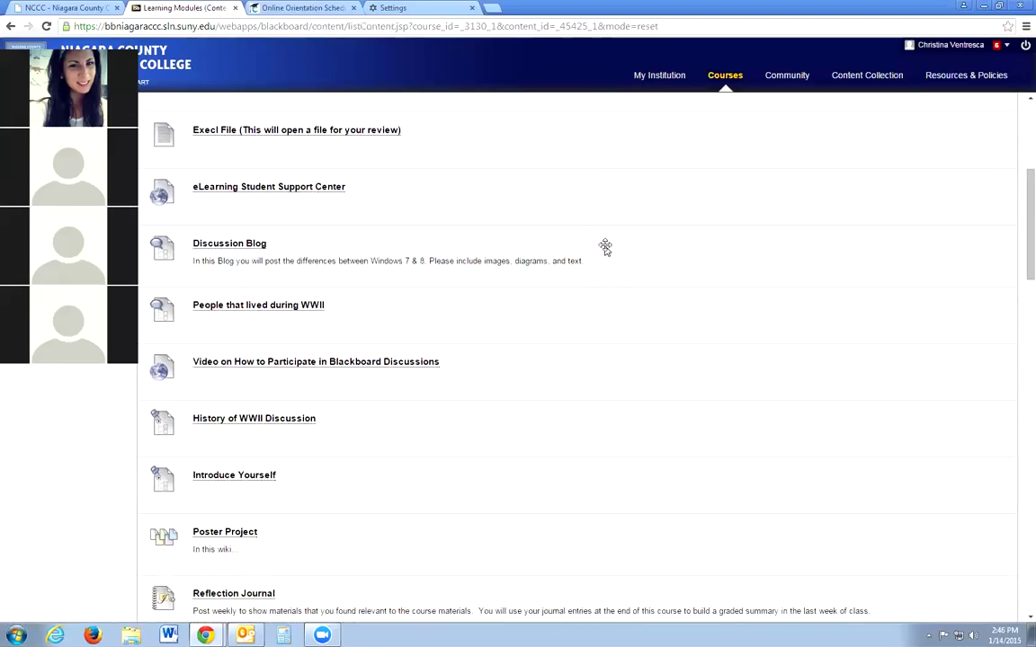
Step: Look through the full list of Learning Modules (Content) items, down to Course Info Docs and back to the first folders
{"action": "scroll", "coordinate": [606, 250], "scroll_direction": "down", "scroll_amount": 3}
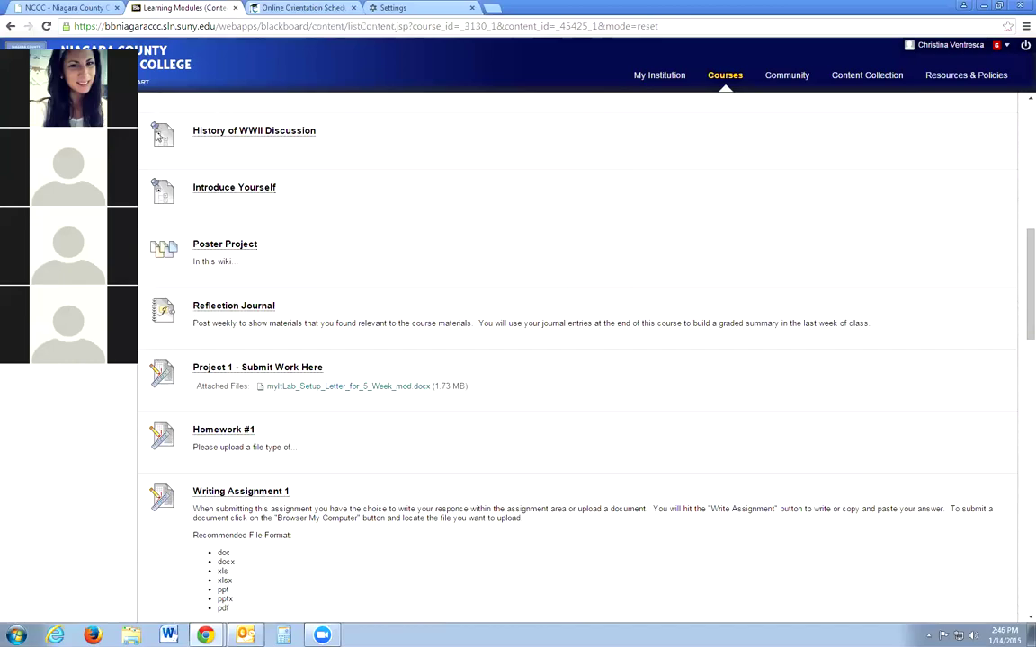
{"action": "scroll", "coordinate": [157, 136], "scroll_direction": "up", "scroll_amount": 1}
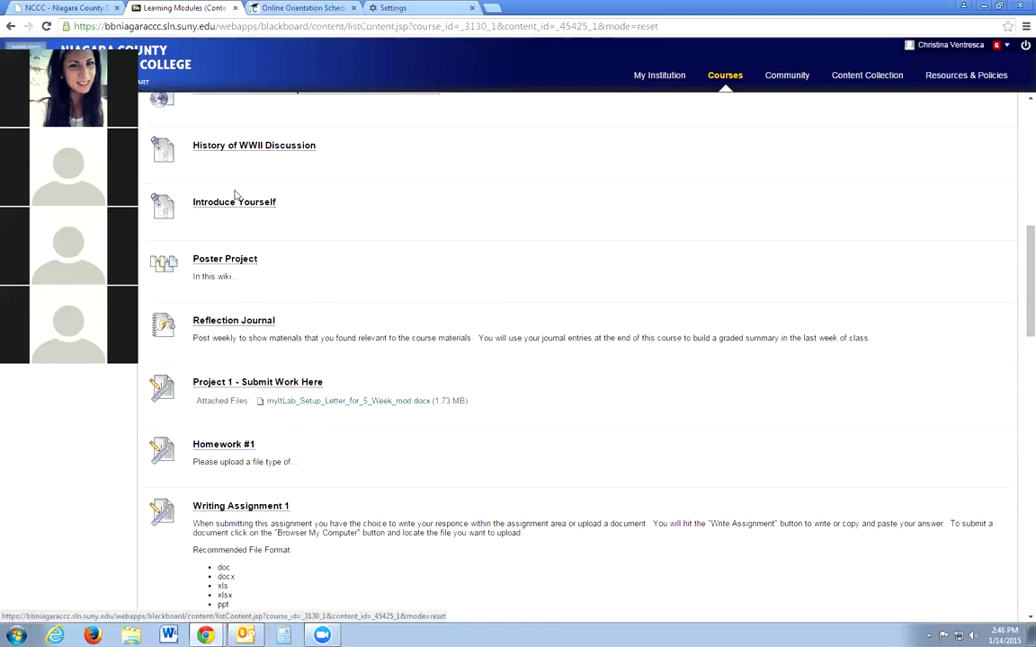
{"action": "scroll", "coordinate": [236, 194], "scroll_direction": "down", "scroll_amount": 7}
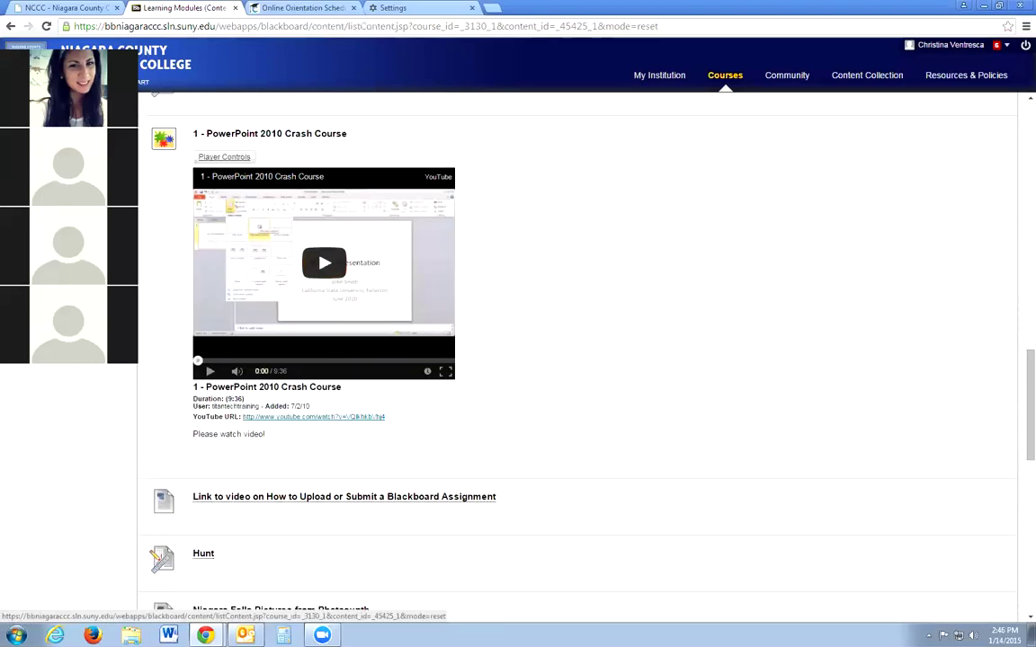
{"action": "scroll", "coordinate": [624, 319], "scroll_direction": "down", "scroll_amount": 7}
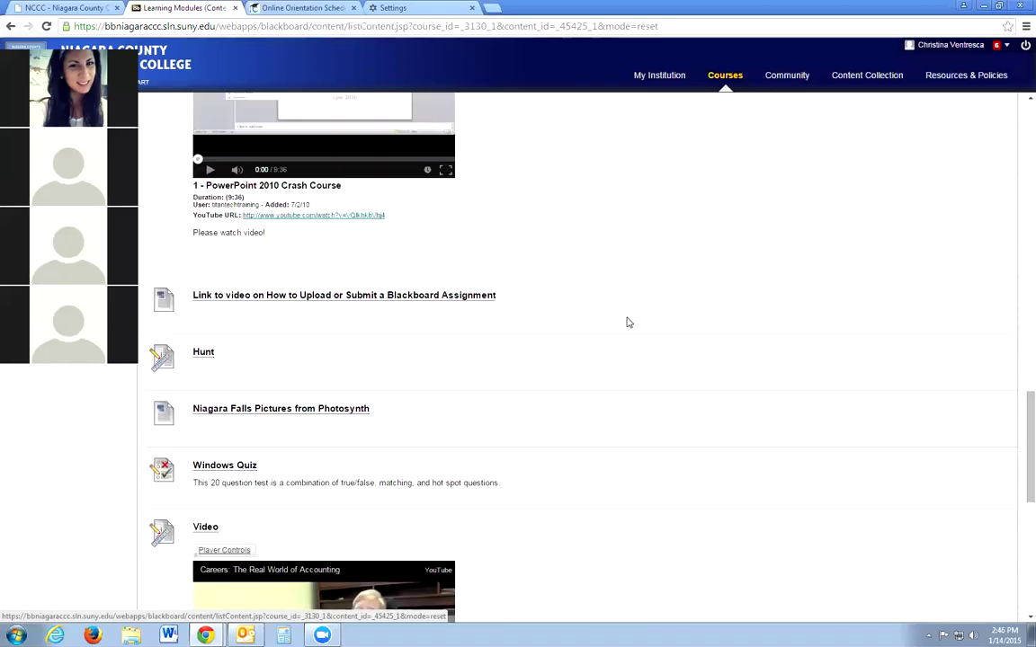
{"action": "scroll", "coordinate": [627, 324], "scroll_direction": "down", "scroll_amount": 2}
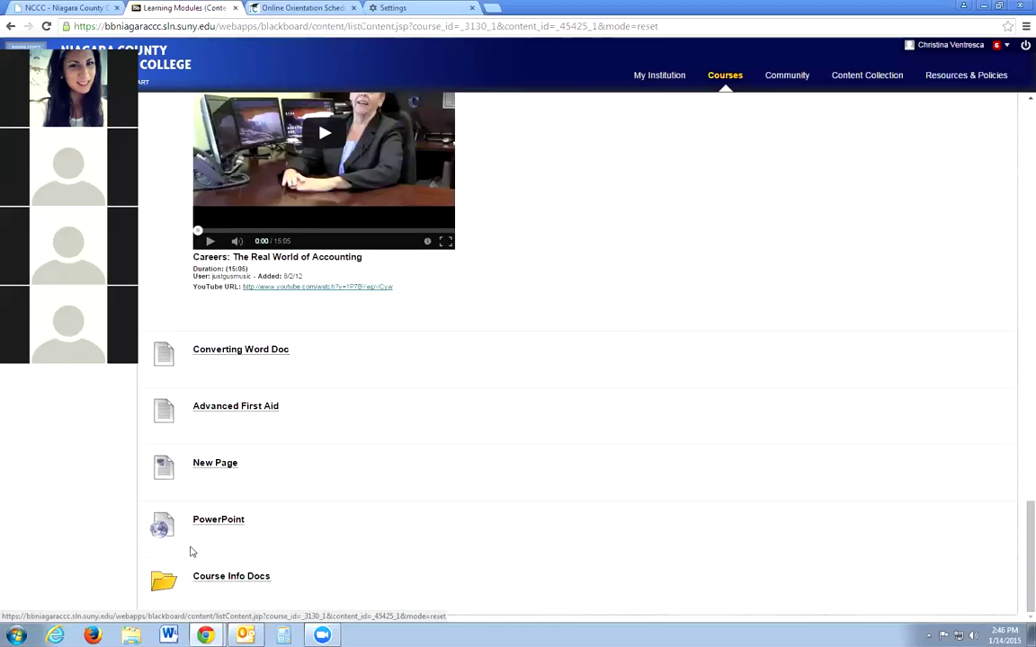
{"action": "left_click_drag", "start_coordinate": [1019, 527], "coordinate": [1017, 317]}
{"action": "scroll", "coordinate": [1017, 316], "scroll_direction": "up", "scroll_amount": 15}
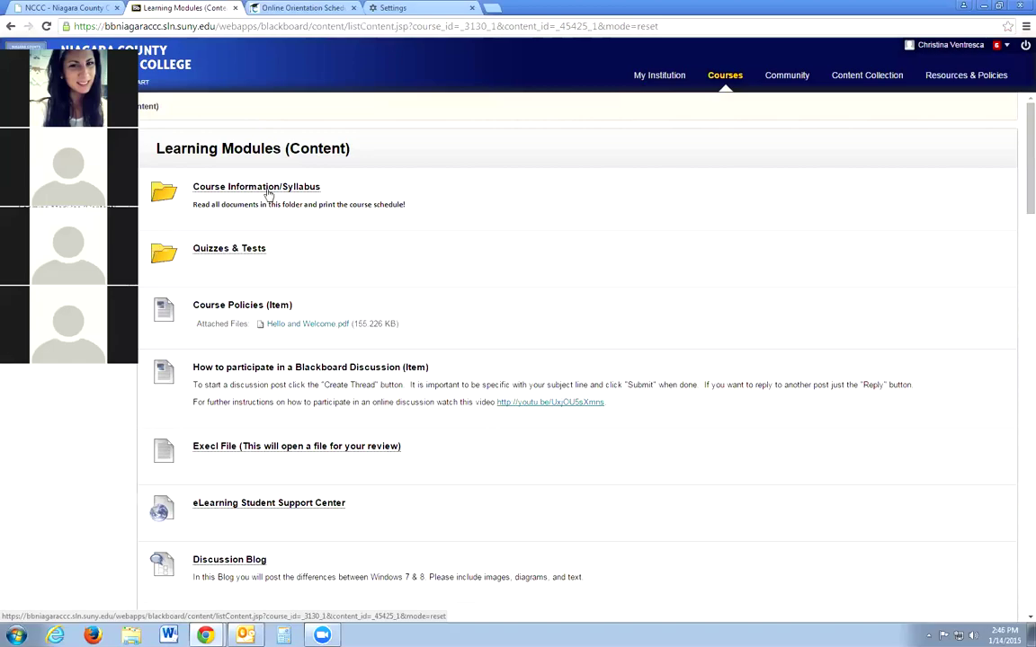
{"action": "scroll", "coordinate": [428, 194], "scroll_direction": "down", "scroll_amount": 1}
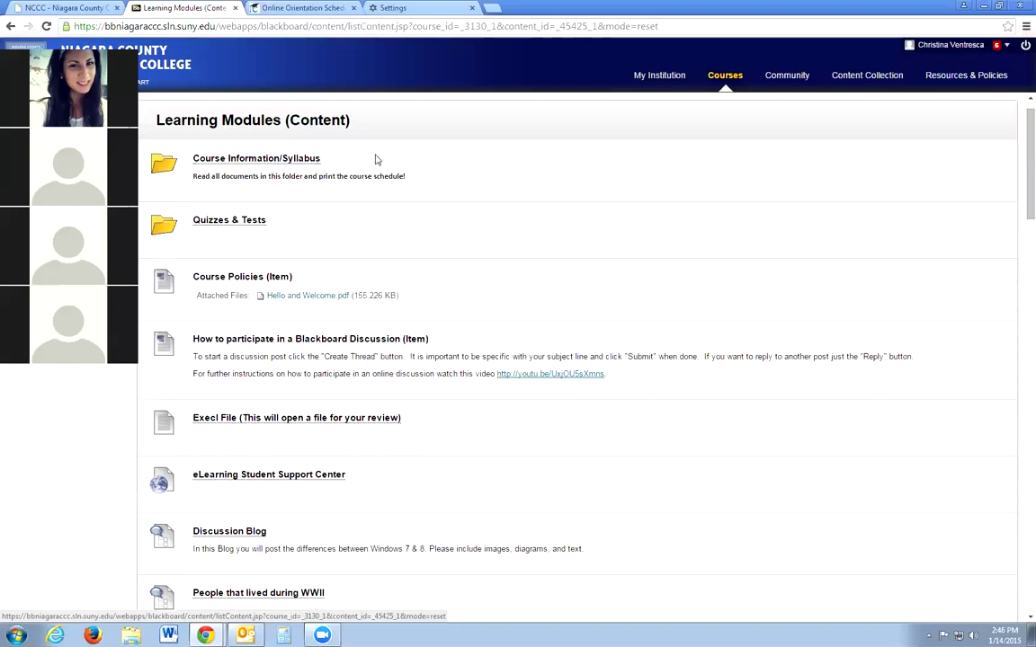
Step: Open the Course Information/Syllabus folder and look over its items, from Welcome! to The Two Cardinal Rules of Discussions
{"action": "left_click", "coordinate": [263, 159]}
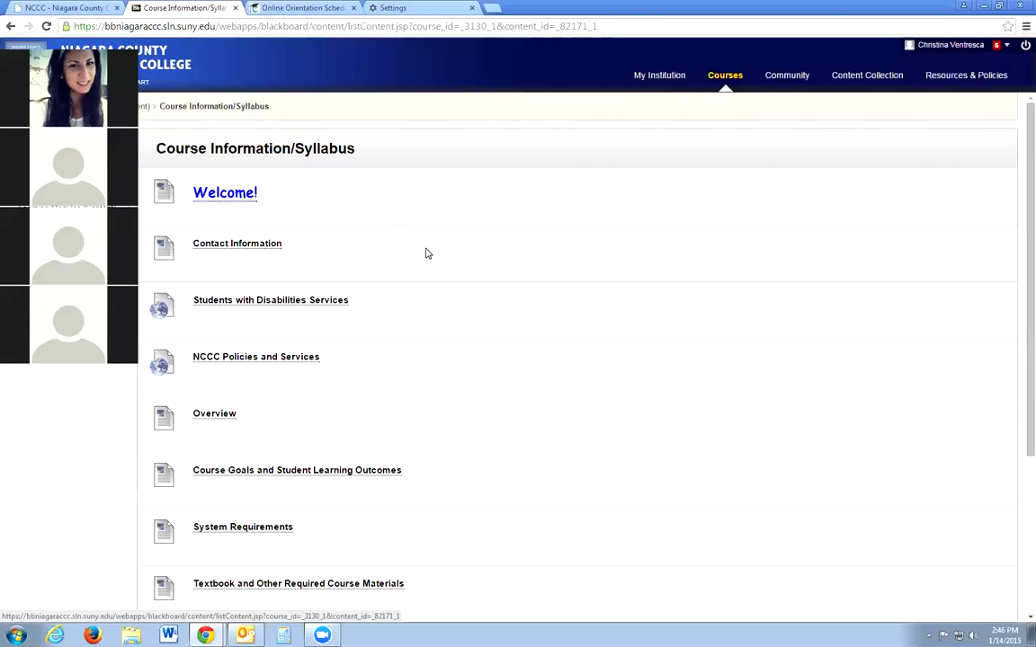
{"action": "scroll", "coordinate": [422, 363], "scroll_direction": "down", "scroll_amount": 3}
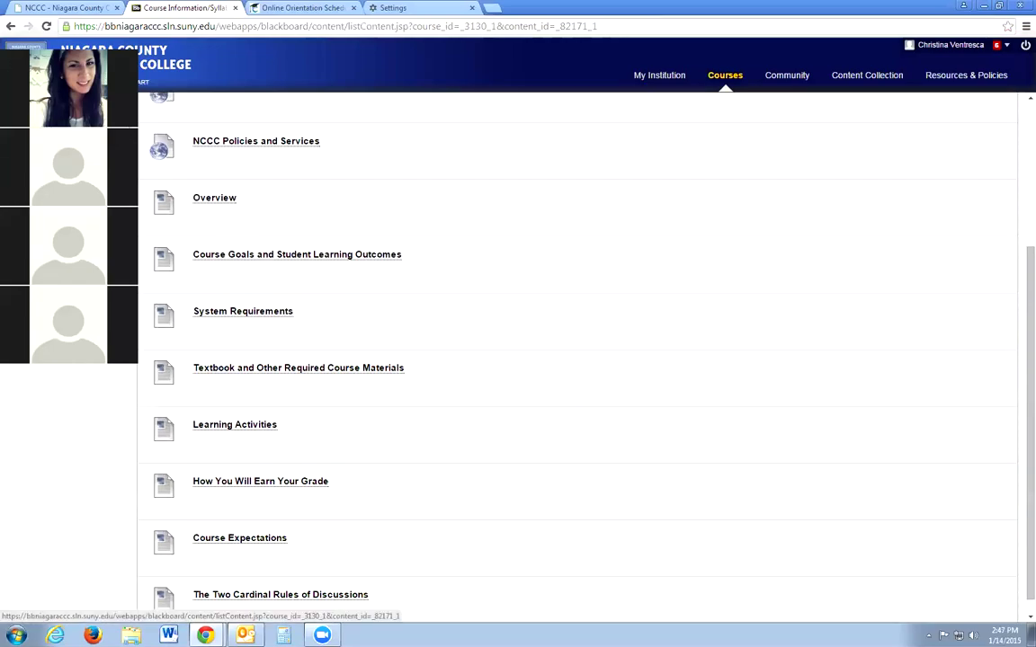
{"action": "scroll", "coordinate": [342, 468], "scroll_direction": "down", "scroll_amount": 1}
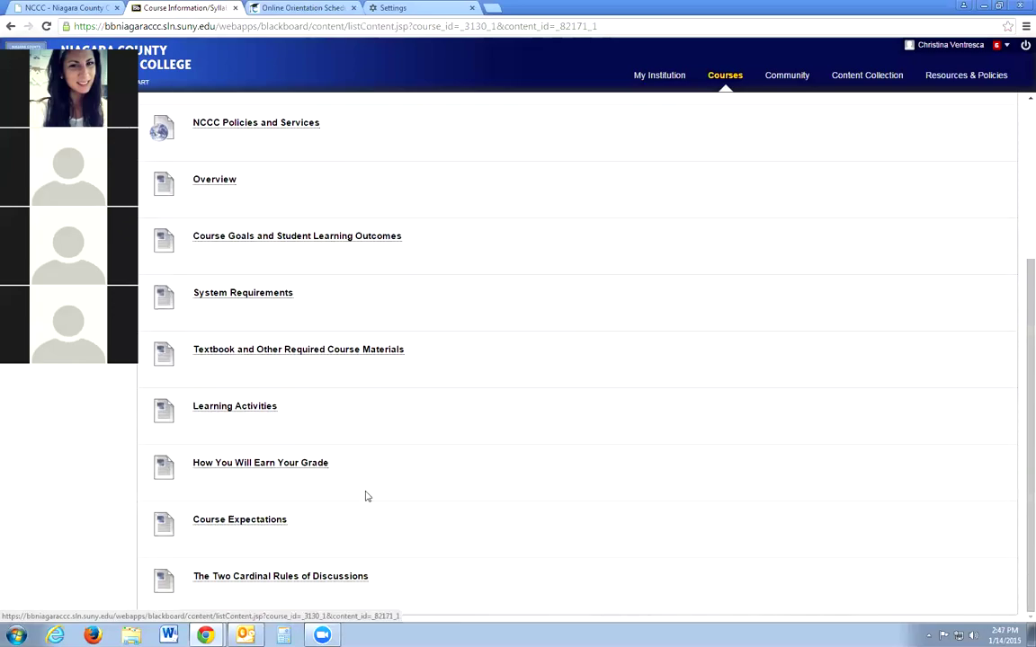
{"action": "scroll", "coordinate": [225, 519], "scroll_direction": "up", "scroll_amount": 1}
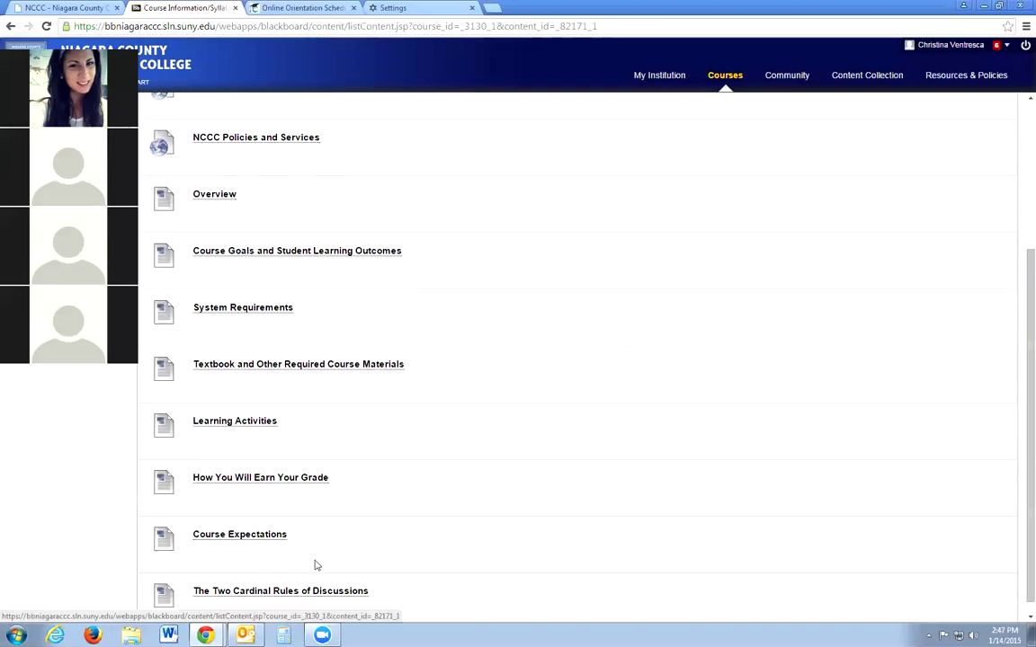
{"action": "scroll", "coordinate": [215, 453], "scroll_direction": "up", "scroll_amount": 3}
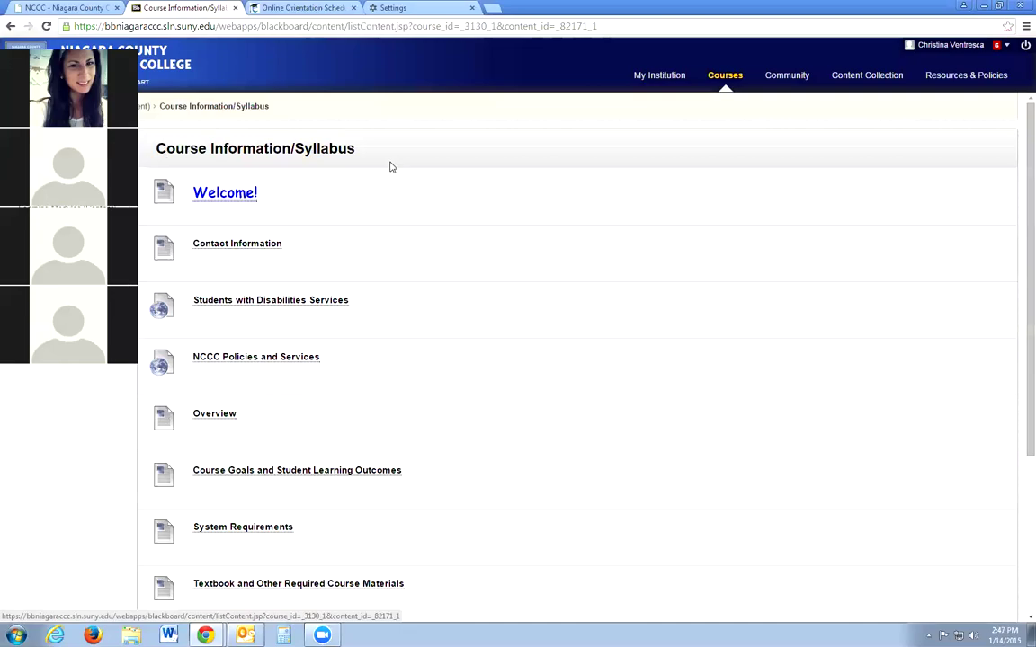
{"action": "scroll", "coordinate": [367, 272], "scroll_direction": "down", "scroll_amount": 3}
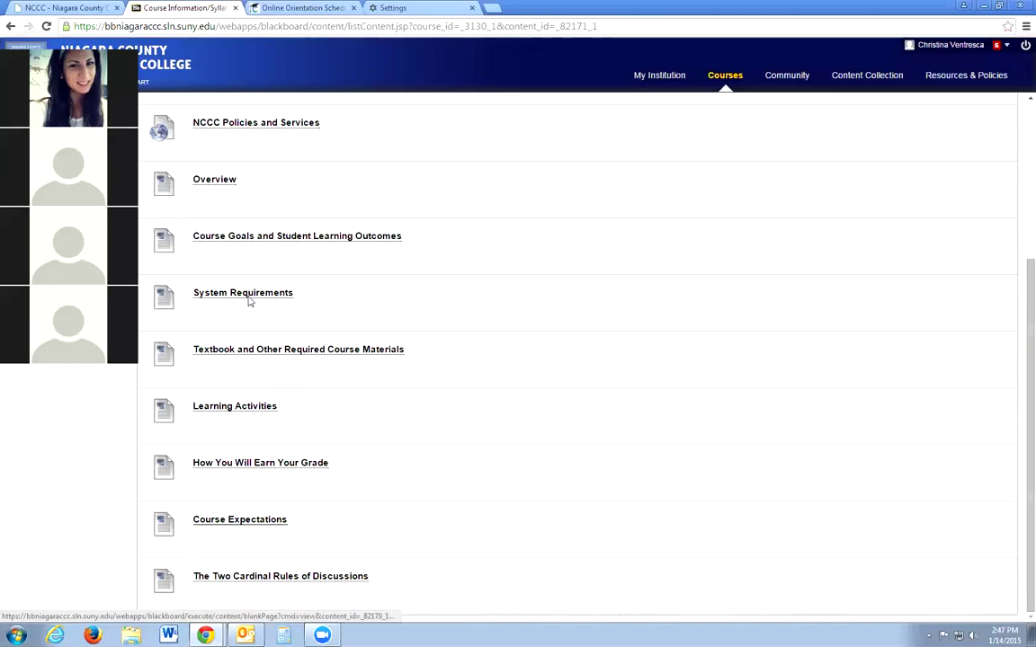
{"action": "scroll", "coordinate": [178, 409], "scroll_direction": "up", "scroll_amount": 1}
{"action": "scroll", "coordinate": [166, 432], "scroll_direction": "up", "scroll_amount": 3}
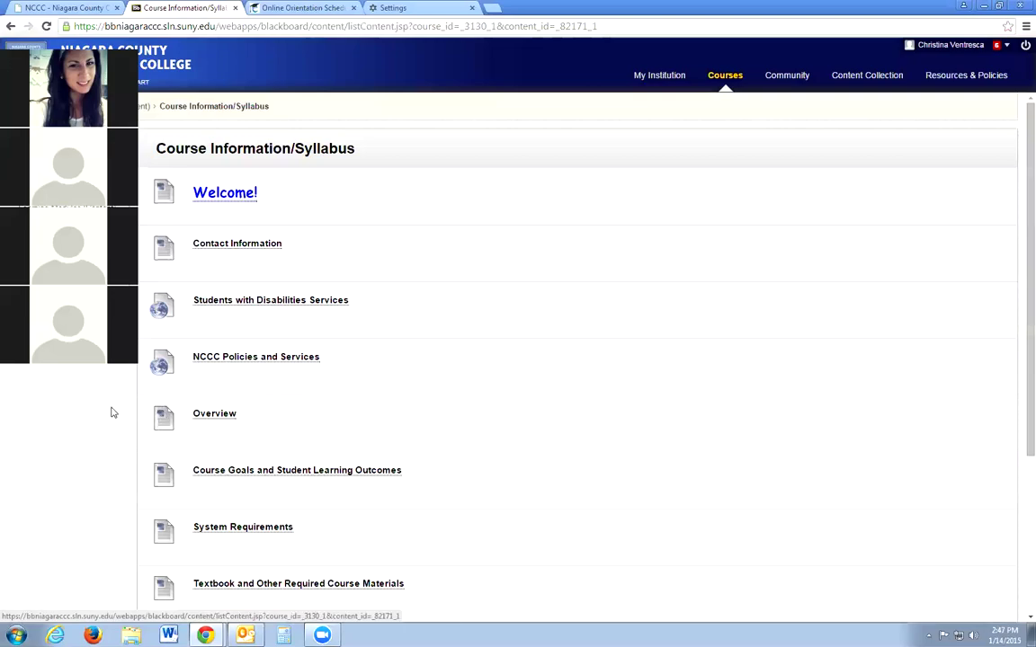
Step: View the instructor's Contact Information page, then check the Students with Disabilities Services link and the remaining syllabus items
{"action": "left_click", "coordinate": [216, 249]}
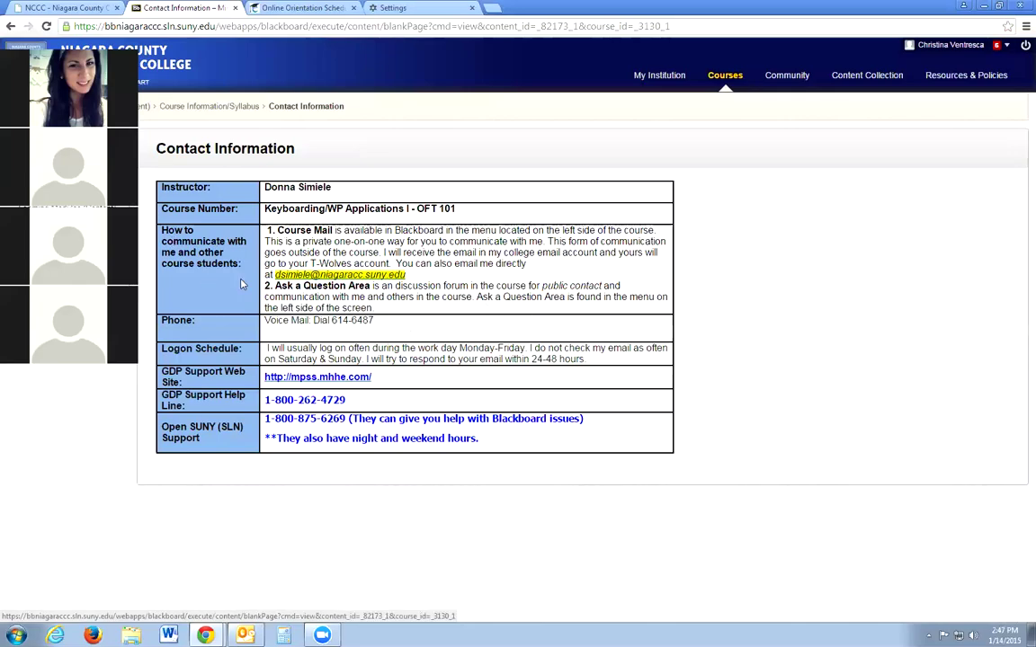
{"action": "left_click", "coordinate": [11, 26]}
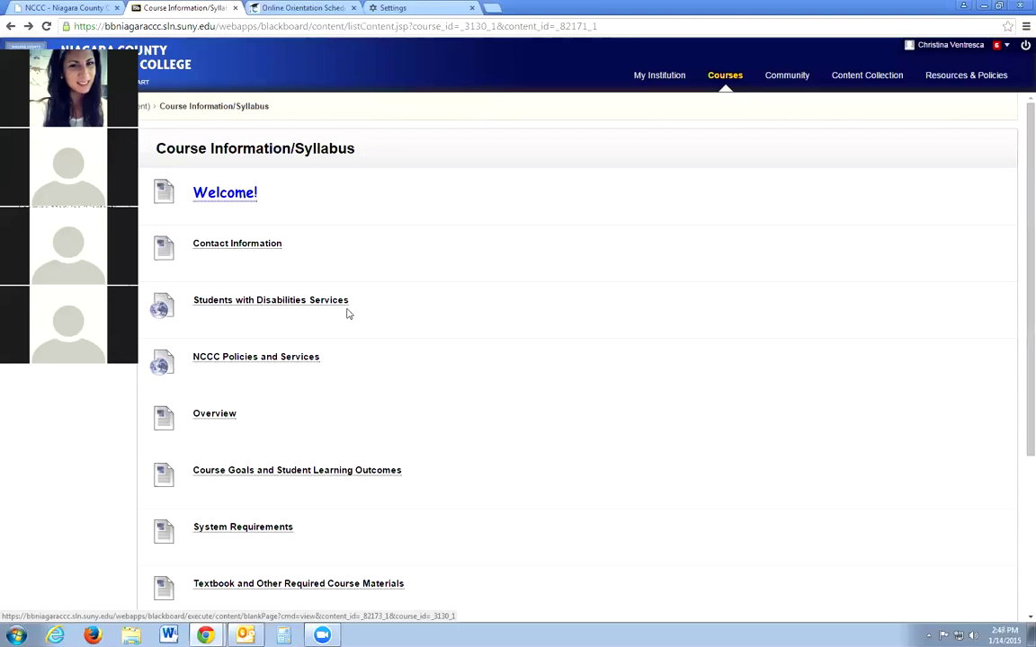
{"action": "left_click", "coordinate": [252, 306]}
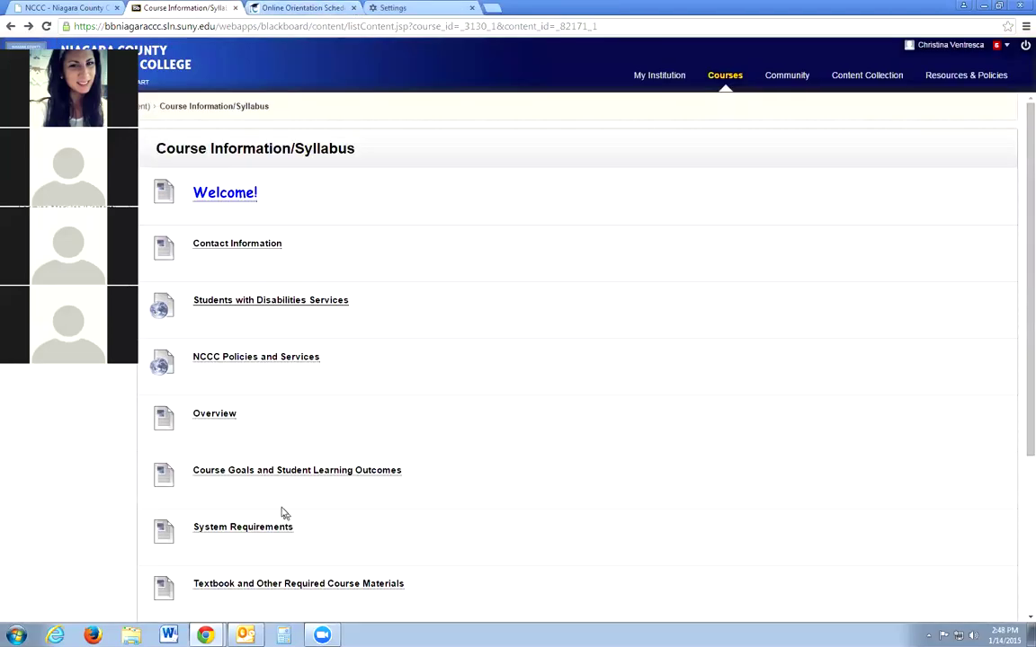
{"action": "scroll", "coordinate": [282, 512], "scroll_direction": "down", "scroll_amount": 3}
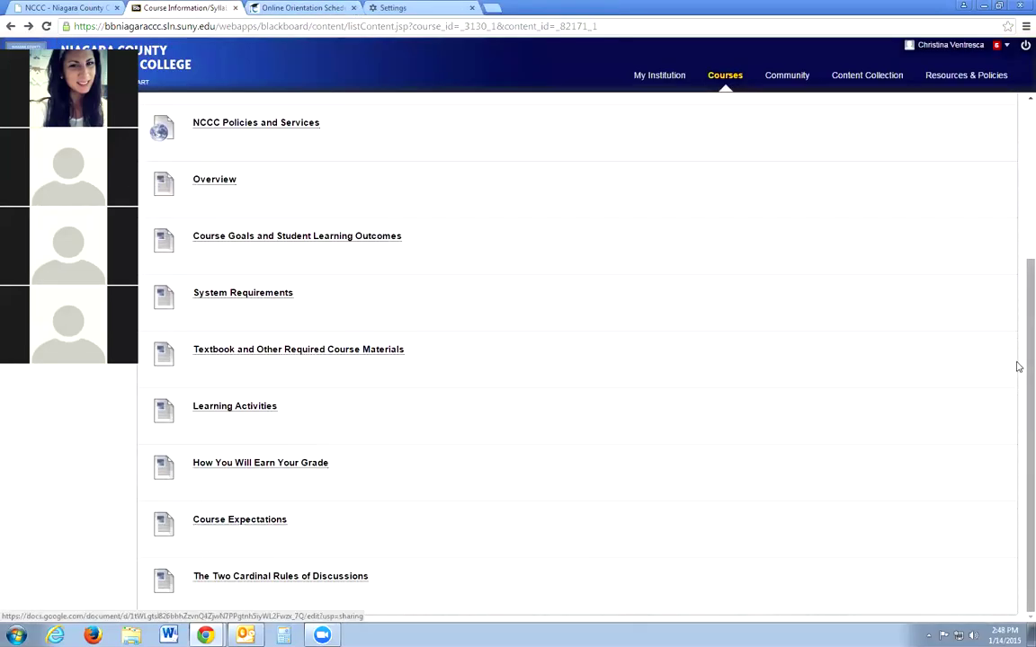
{"action": "scroll", "coordinate": [1018, 367], "scroll_direction": "up", "scroll_amount": 3}
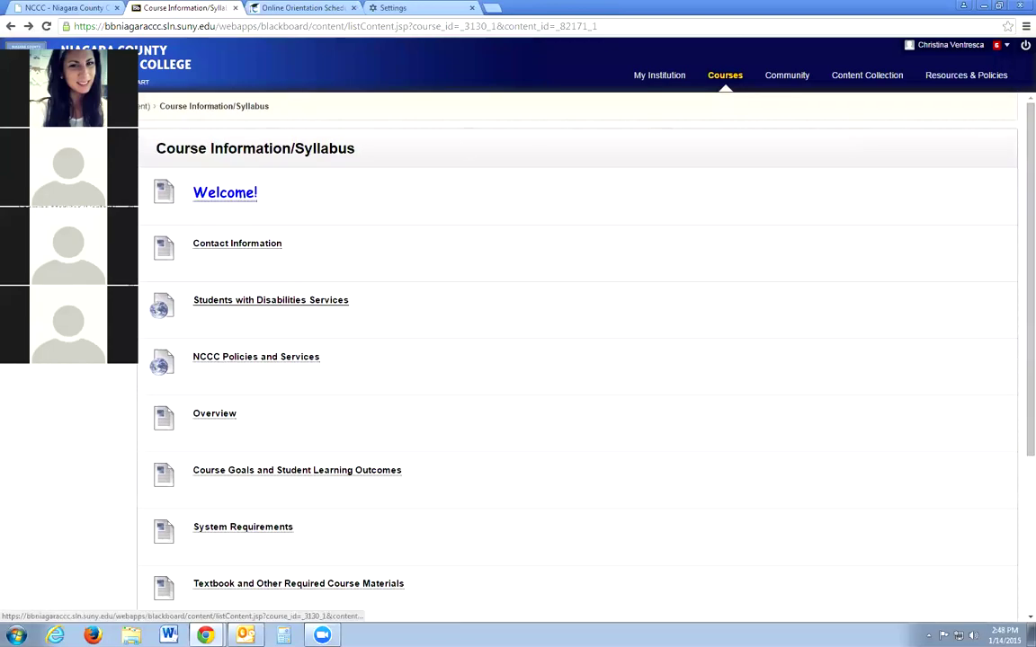
Step: Return to Learning Modules (Content), view the Discussion Blog, and go back to the content list
{"action": "left_click", "coordinate": [144, 106]}
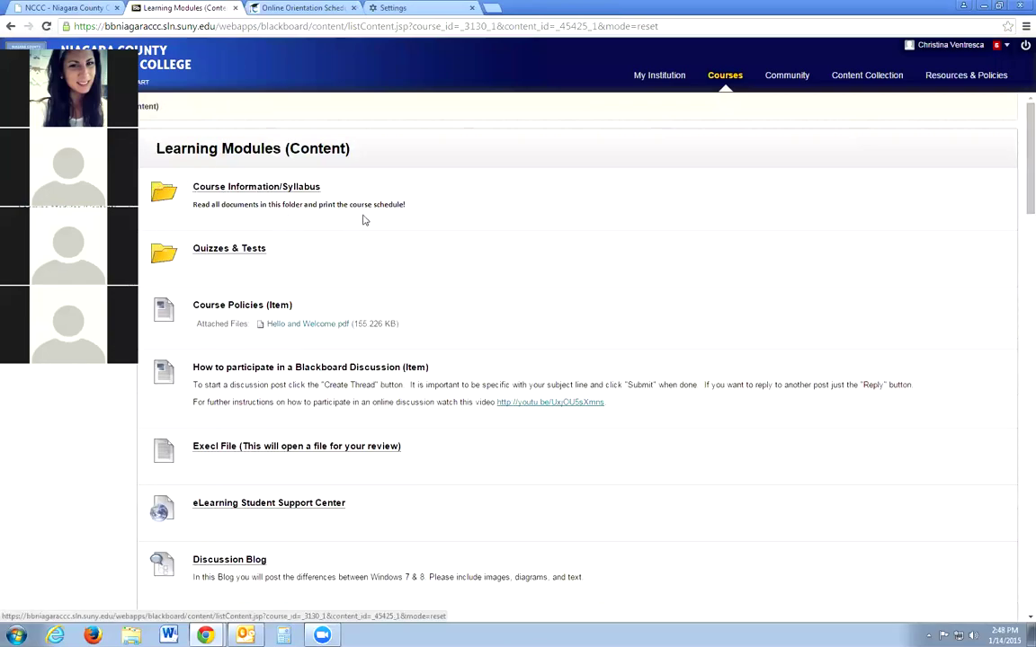
{"action": "scroll", "coordinate": [363, 219], "scroll_direction": "down", "scroll_amount": 2}
{"action": "scroll", "coordinate": [363, 219], "scroll_direction": "down", "scroll_amount": 2}
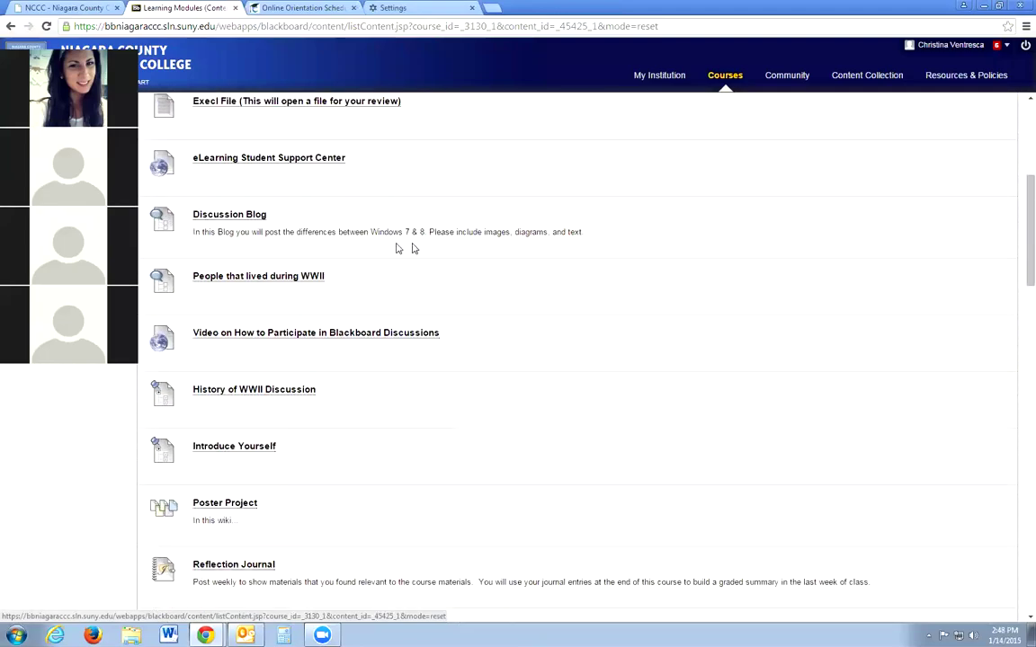
{"action": "scroll", "coordinate": [159, 232], "scroll_direction": "up", "scroll_amount": 1}
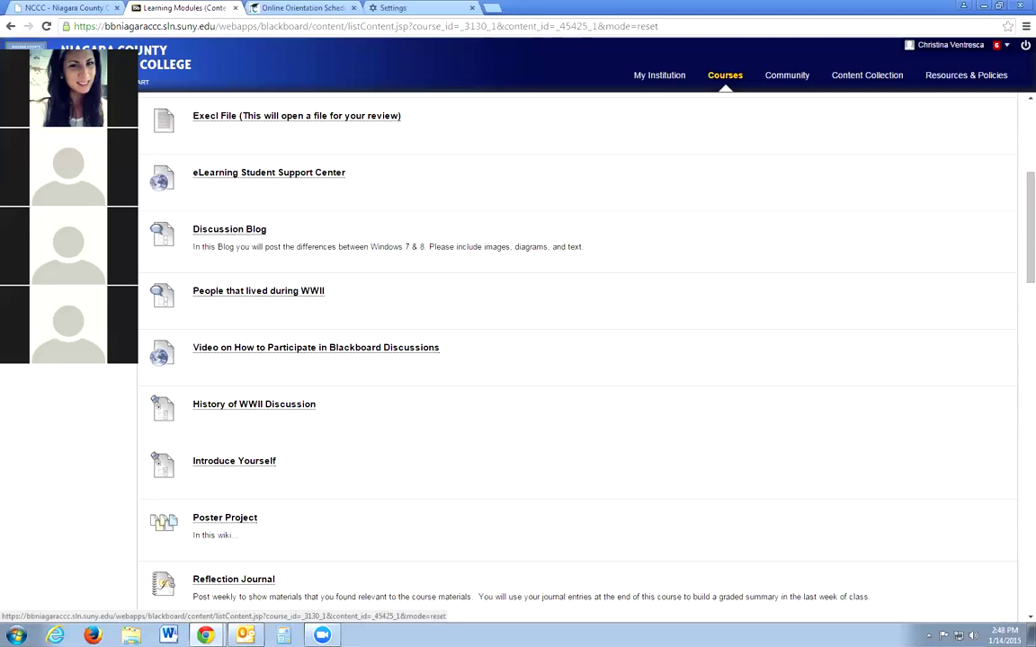
{"action": "scroll", "coordinate": [215, 212], "scroll_direction": "up", "scroll_amount": 1}
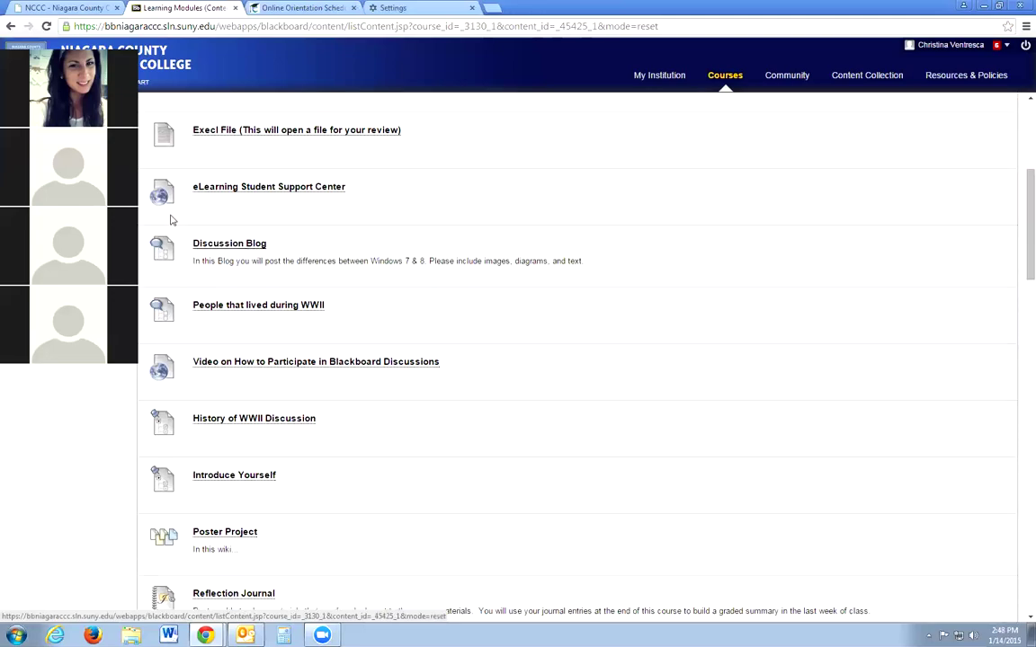
{"action": "left_click", "coordinate": [238, 248]}
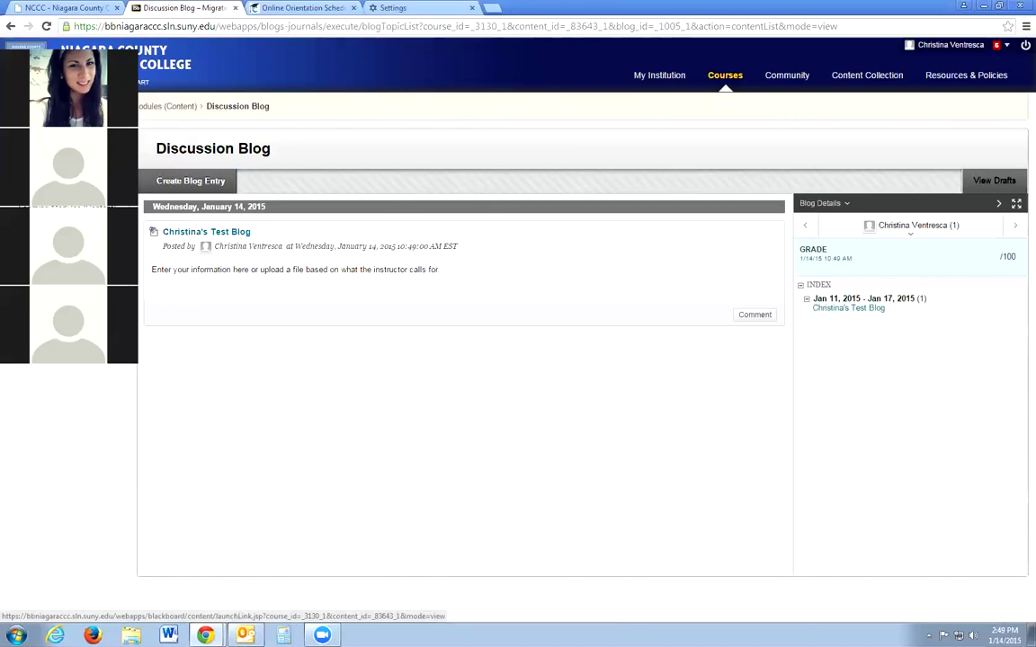
{"action": "key", "text": "alt+Left"}
Step: Open the History of WWII Discussion and return to the Learning Modules list
{"action": "scroll", "coordinate": [269, 326], "scroll_direction": "down", "scroll_amount": 3}
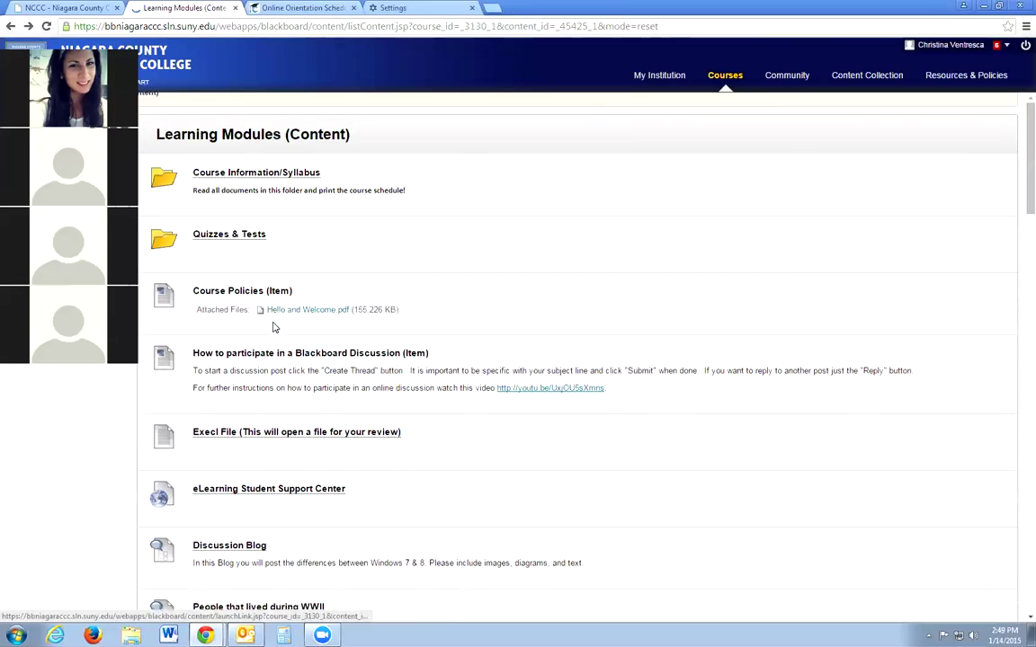
{"action": "left_click", "coordinate": [225, 495]}
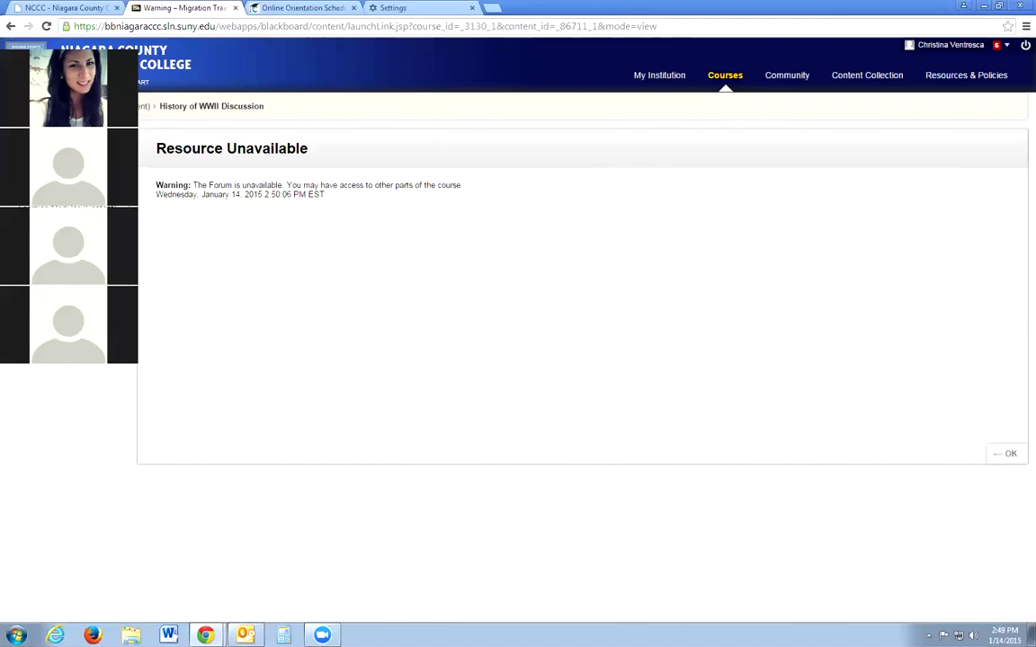
{"action": "left_click", "coordinate": [10, 25]}
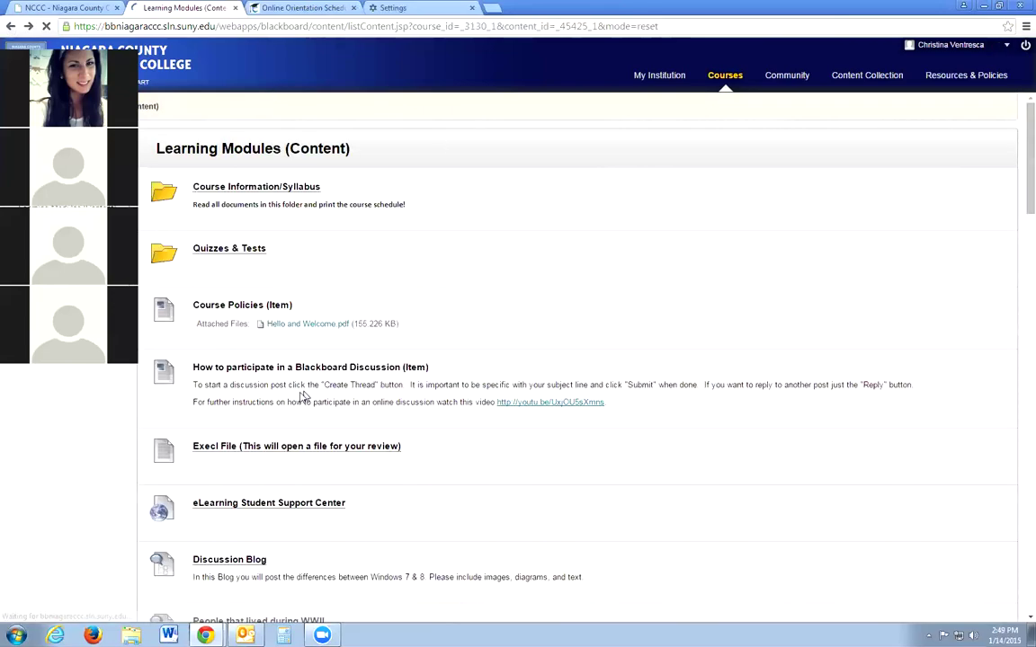
Step: Open the Introduce Yourself discussion forum and briefly highlight the topic in its title
{"action": "scroll", "coordinate": [296, 402], "scroll_direction": "down", "scroll_amount": 4}
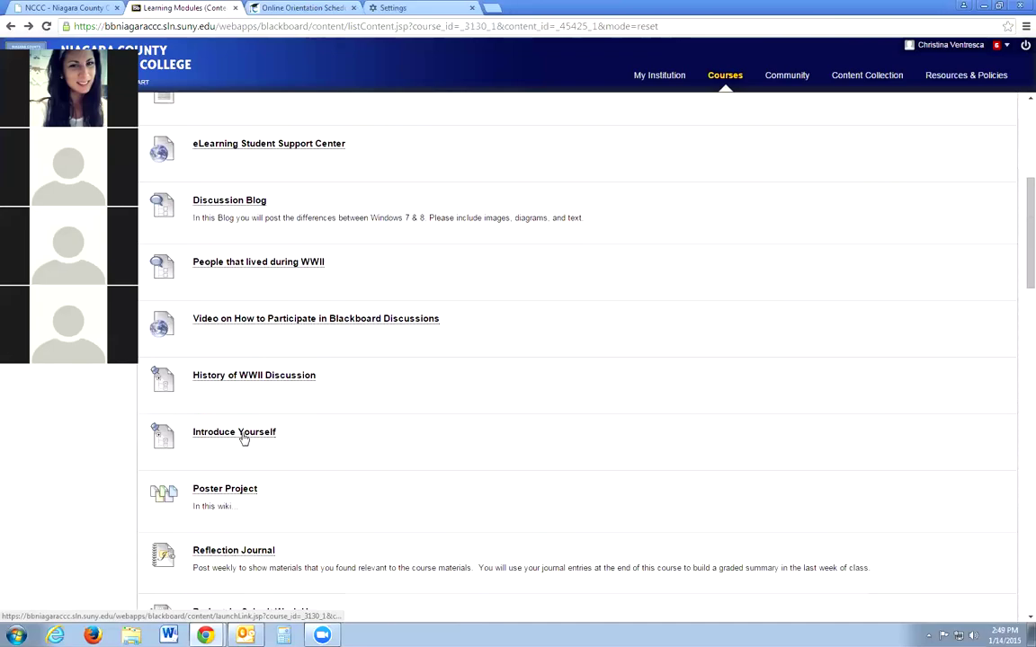
{"action": "left_click", "coordinate": [241, 434]}
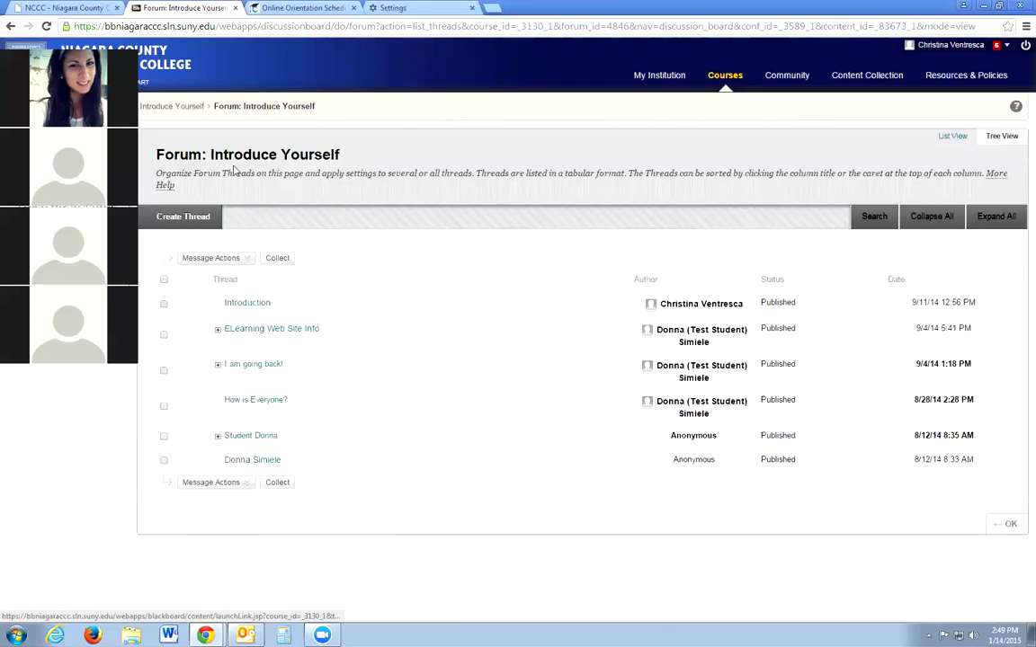
{"action": "left_click_drag", "start_coordinate": [211, 155], "coordinate": [352, 157]}
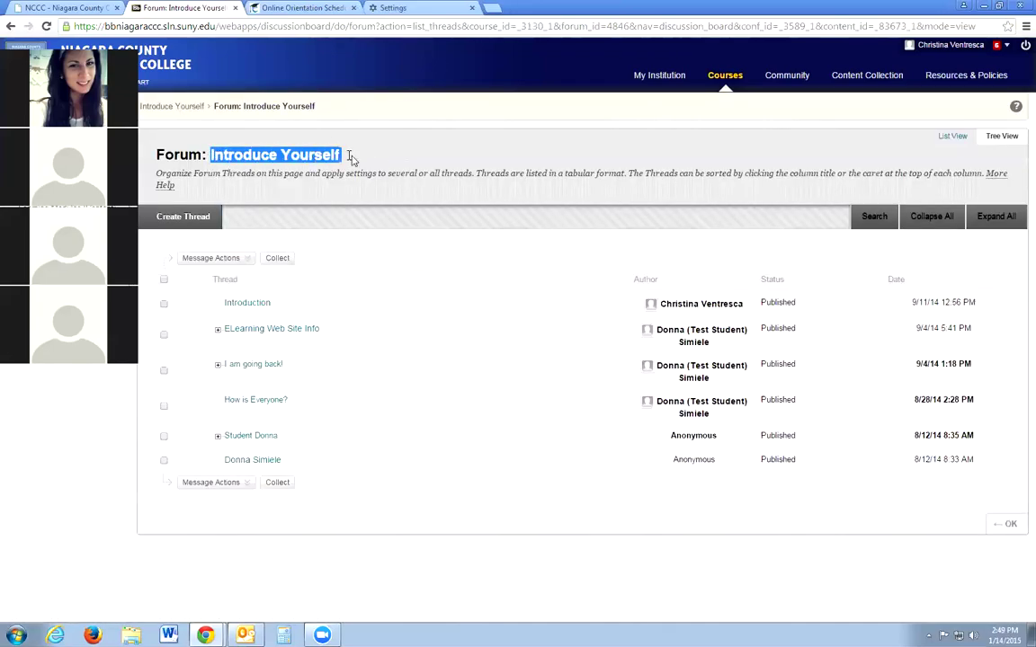
{"action": "left_click", "coordinate": [352, 158]}
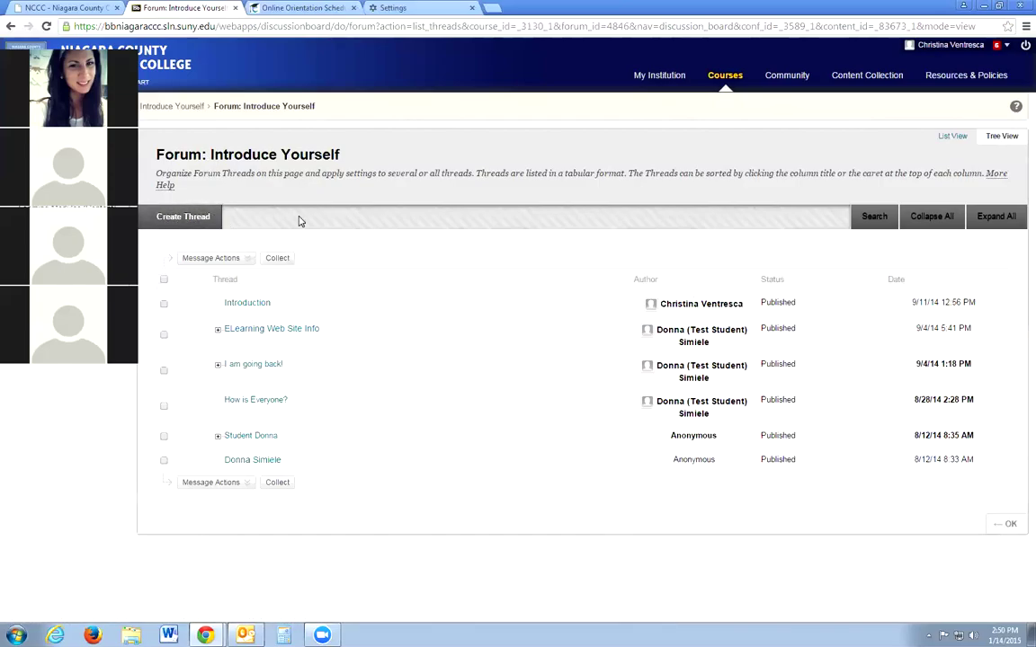
Step: Start a new thread in the Introduce Yourself forum, reusing the presenter's earlier test blog title as the subject
{"action": "left_click", "coordinate": [171, 218]}
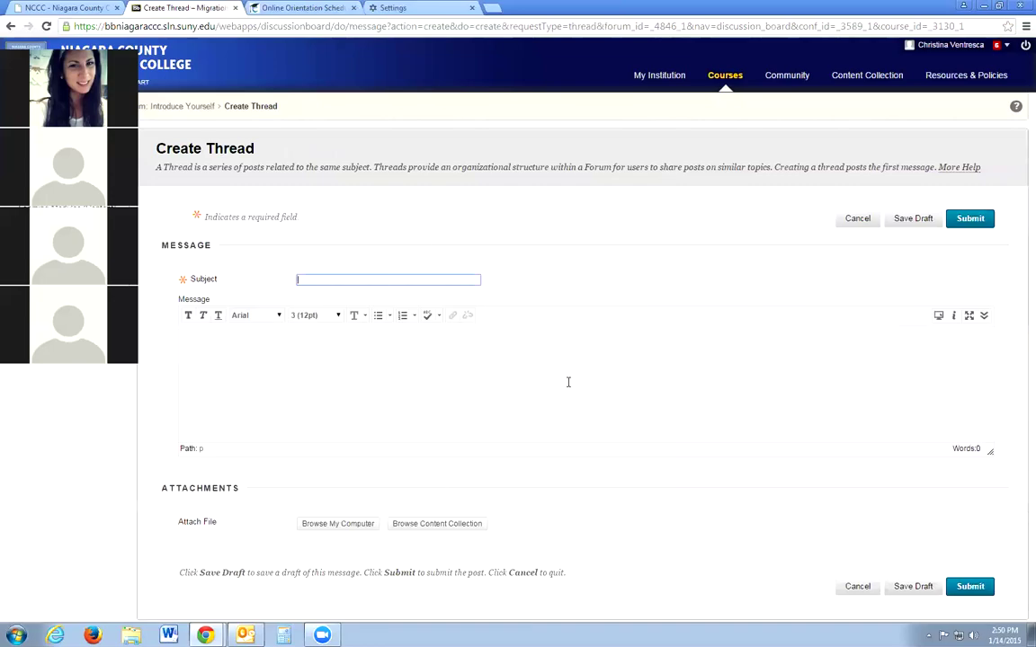
{"action": "left_click", "coordinate": [316, 282]}
{"action": "left_click", "coordinate": [610, 263]}
{"action": "left_click", "coordinate": [321, 276]}
{"action": "type", "text": "Christina"}
{"action": "left_click", "coordinate": [324, 291]}
Step: Enter "Testing the blog" as the thread's message
{"action": "left_click", "coordinate": [281, 393]}
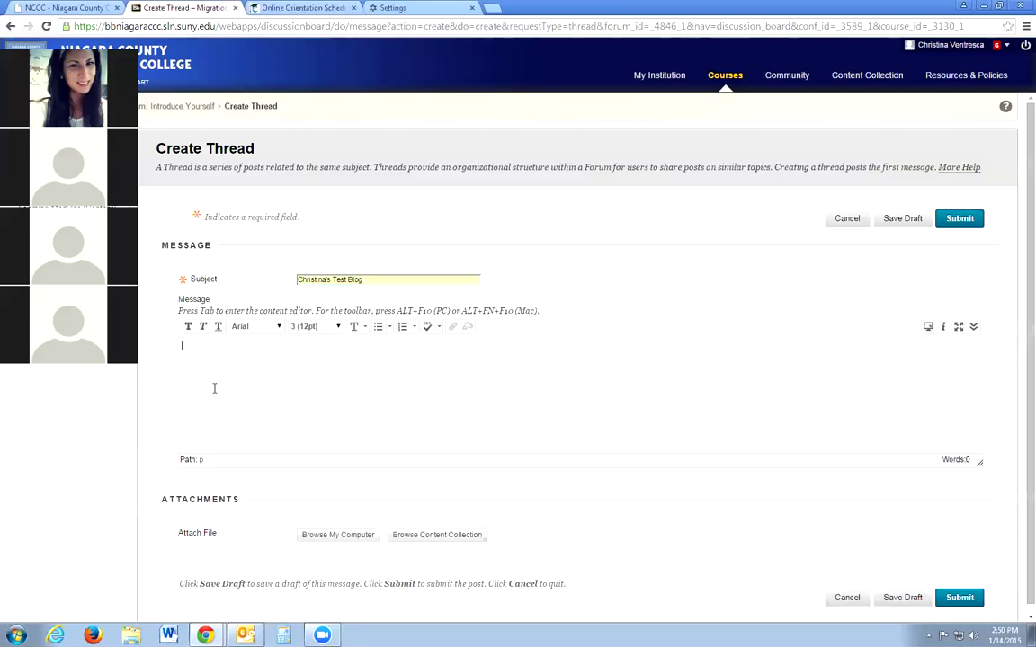
{"action": "type", "text": "Testing the blog"}
{"action": "scroll", "coordinate": [531, 419], "scroll_direction": "down", "scroll_amount": 1}
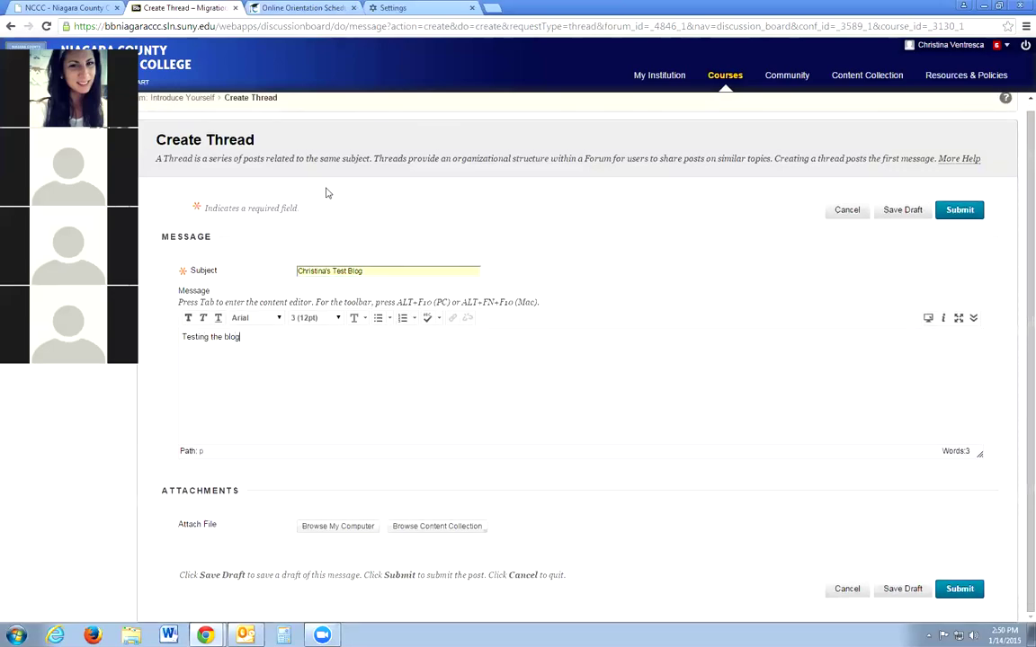
{"action": "scroll", "coordinate": [296, 153], "scroll_direction": "up", "scroll_amount": 1}
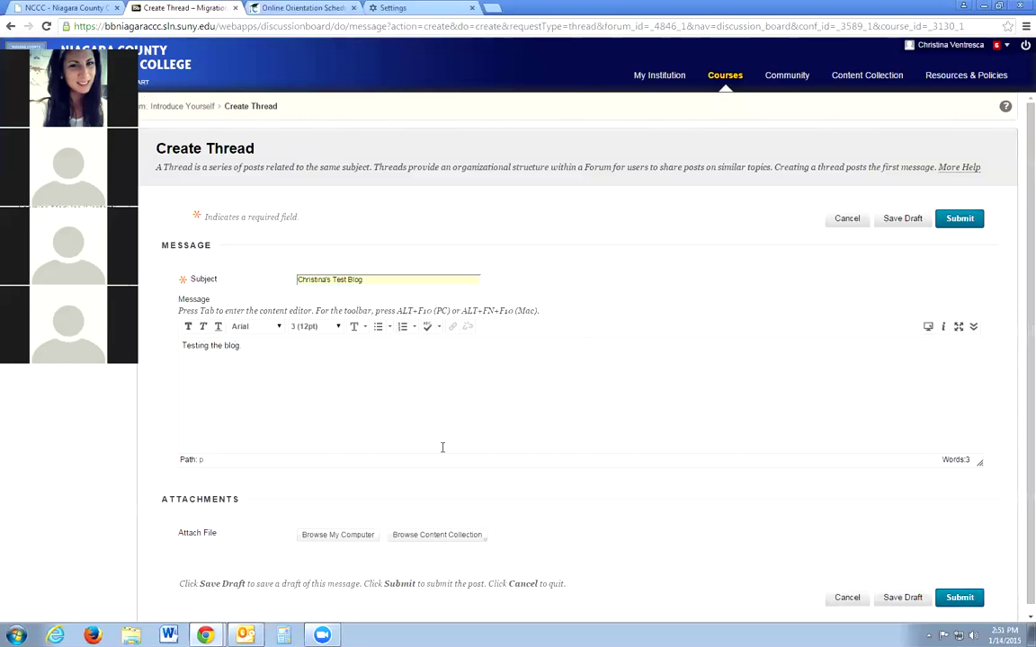
Step: End the thread's message with a period, briefly highlight the Attachments section, and submit the thread to the forum
{"action": "scroll", "coordinate": [118, 534], "scroll_direction": "down", "scroll_amount": 1}
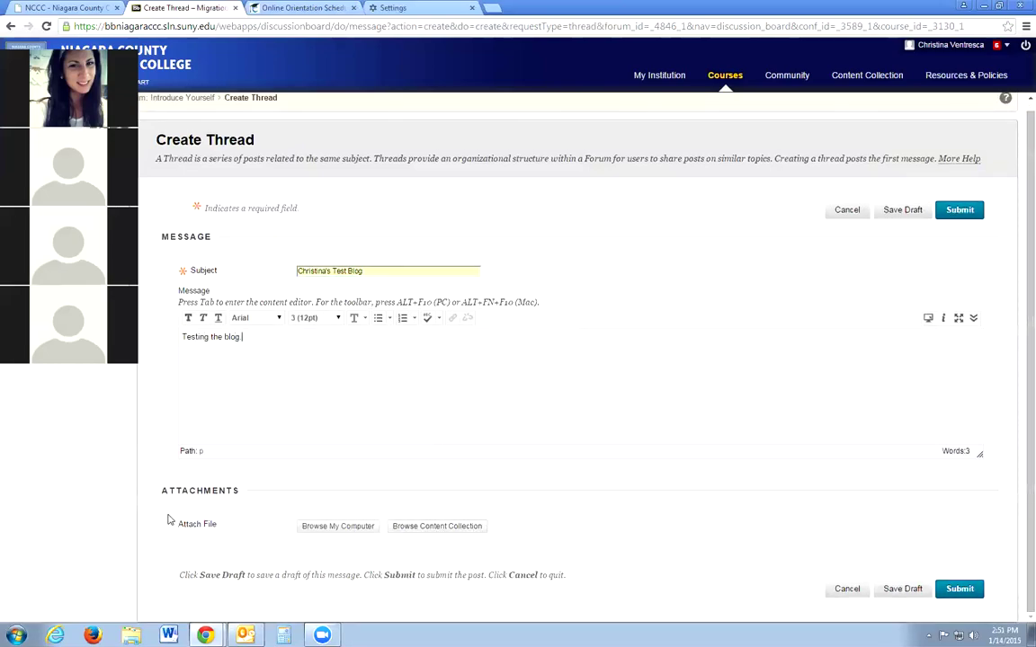
{"action": "type", "text": "."}
{"action": "left_click_drag", "start_coordinate": [160, 490], "coordinate": [234, 491]}
{"action": "left_click", "coordinate": [231, 503]}
{"action": "left_click", "coordinate": [250, 338]}
{"action": "left_click", "coordinate": [959, 590]}
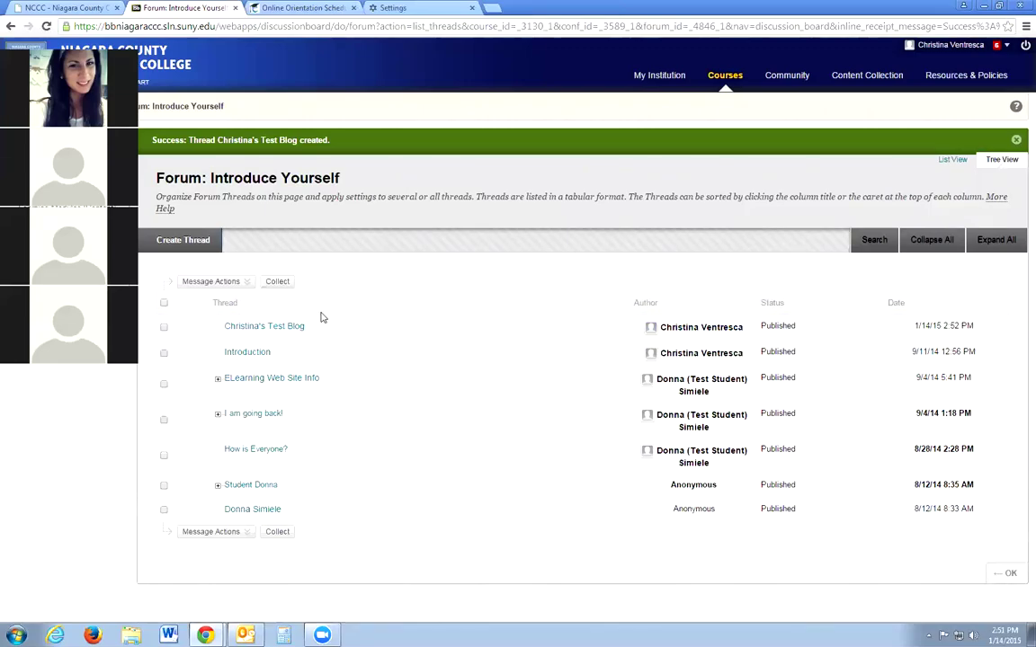
Step: Open the newly created test thread and post a reply that quotes the original message
{"action": "left_click", "coordinate": [274, 329]}
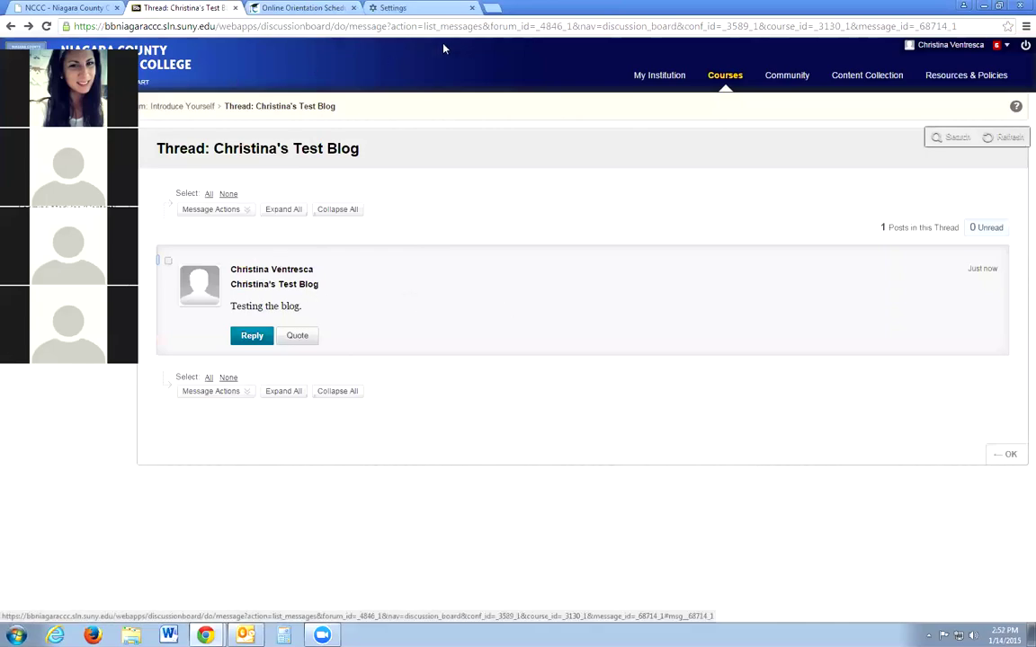
{"action": "left_click", "coordinate": [196, 107]}
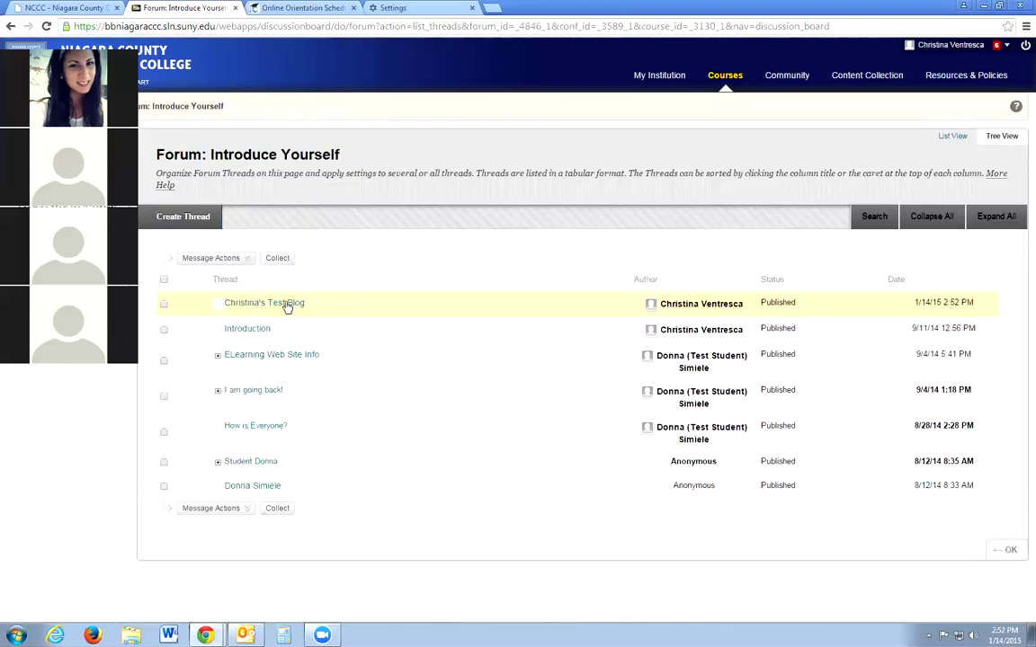
{"action": "left_click", "coordinate": [287, 305]}
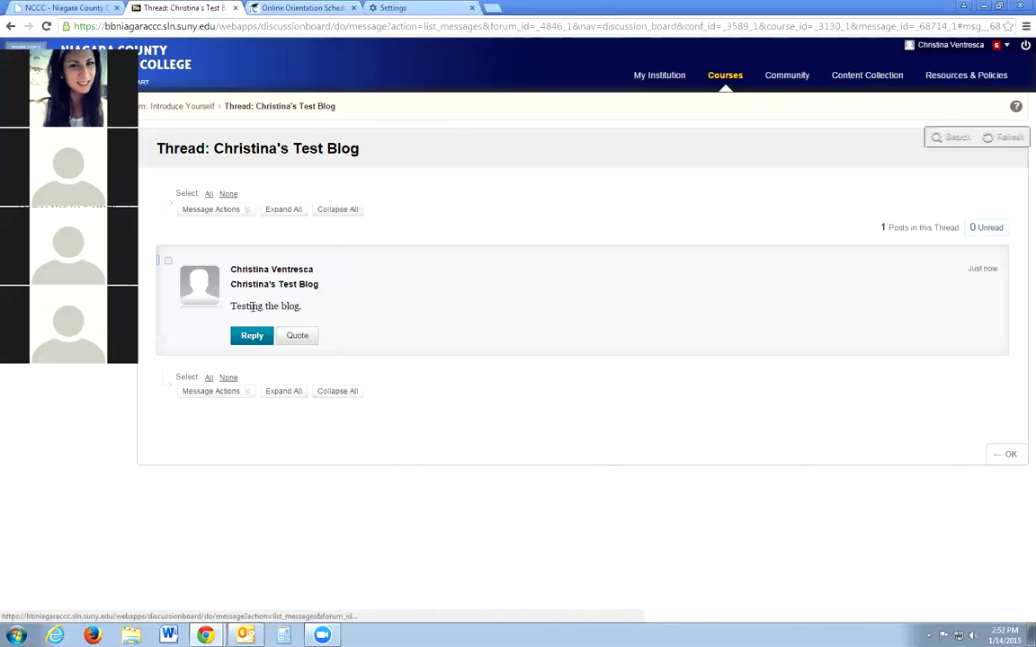
{"action": "left_click", "coordinate": [300, 336]}
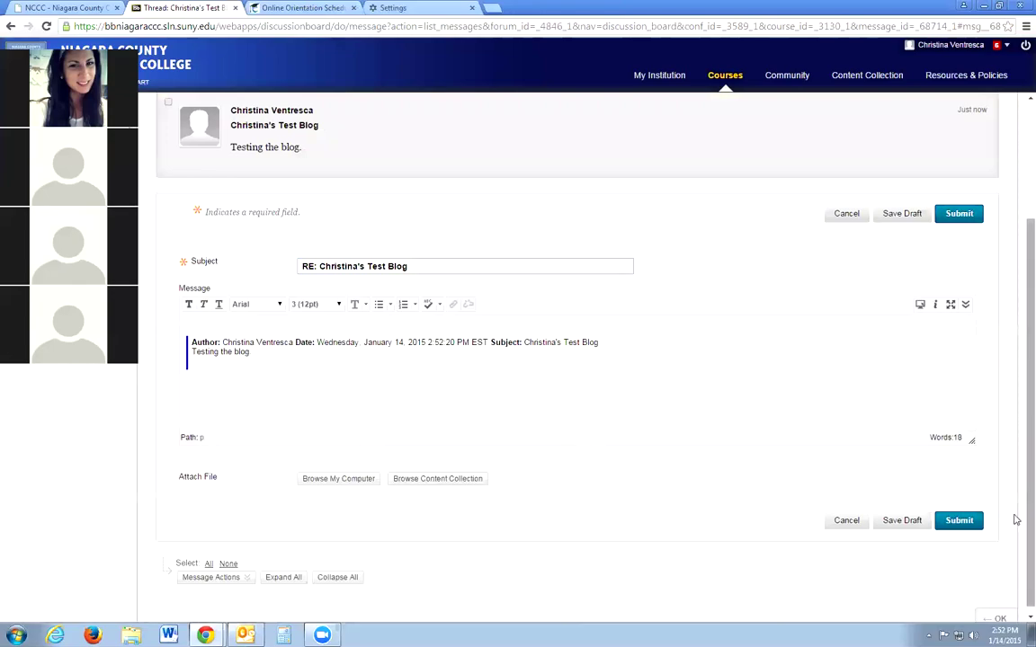
{"action": "left_click", "coordinate": [960, 522]}
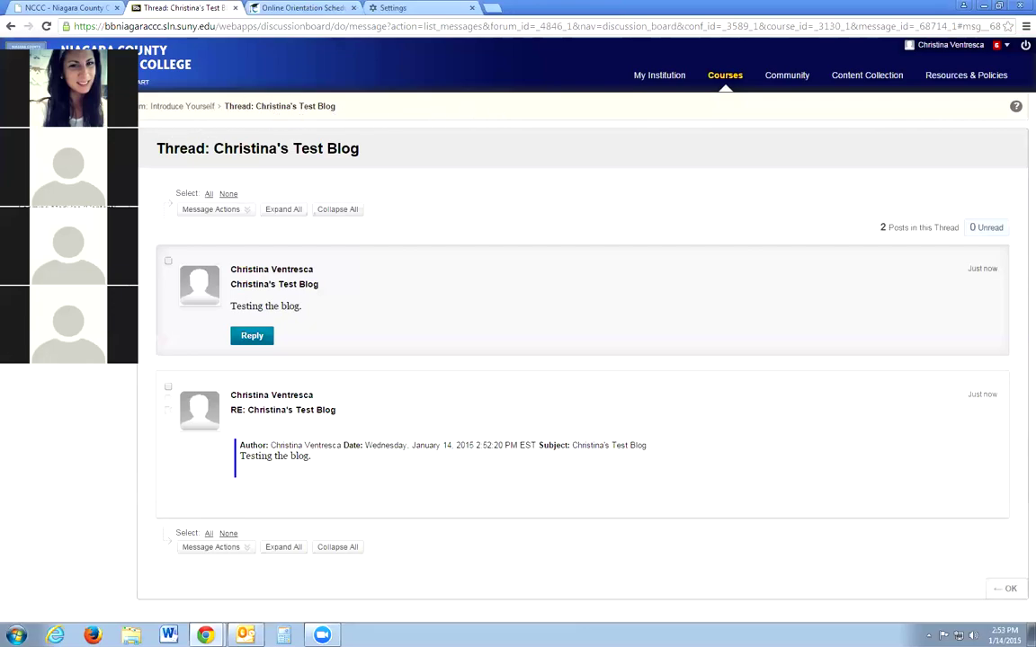
Step: Return to the Learning Modules list and look through its items as far as the project, homework and writing assignments
{"action": "left_click", "coordinate": [176, 108]}
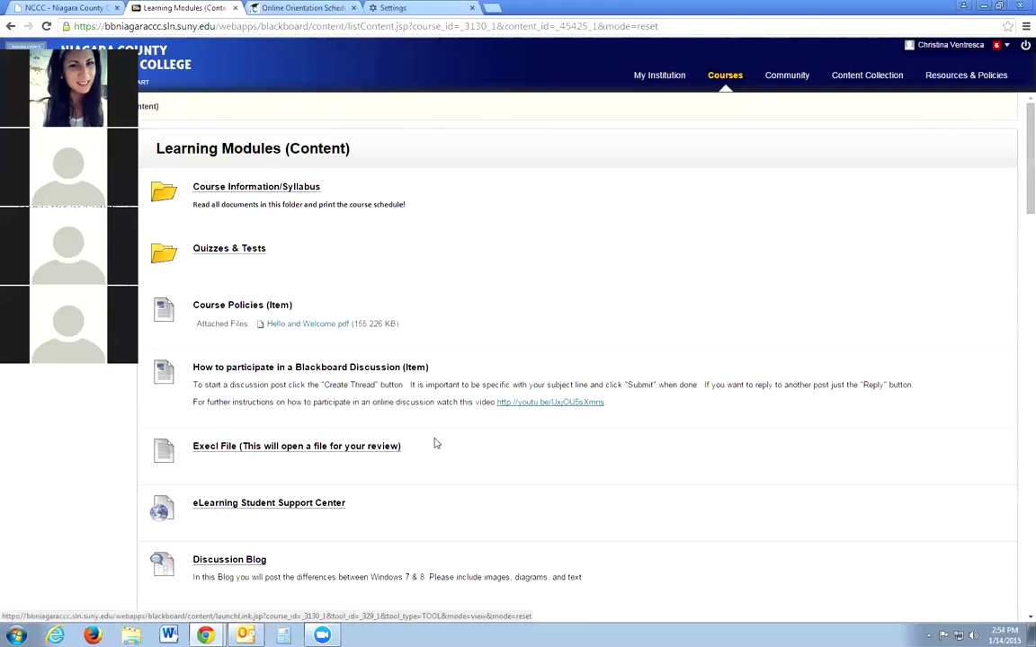
{"action": "scroll", "coordinate": [258, 238], "scroll_direction": "down", "scroll_amount": 6}
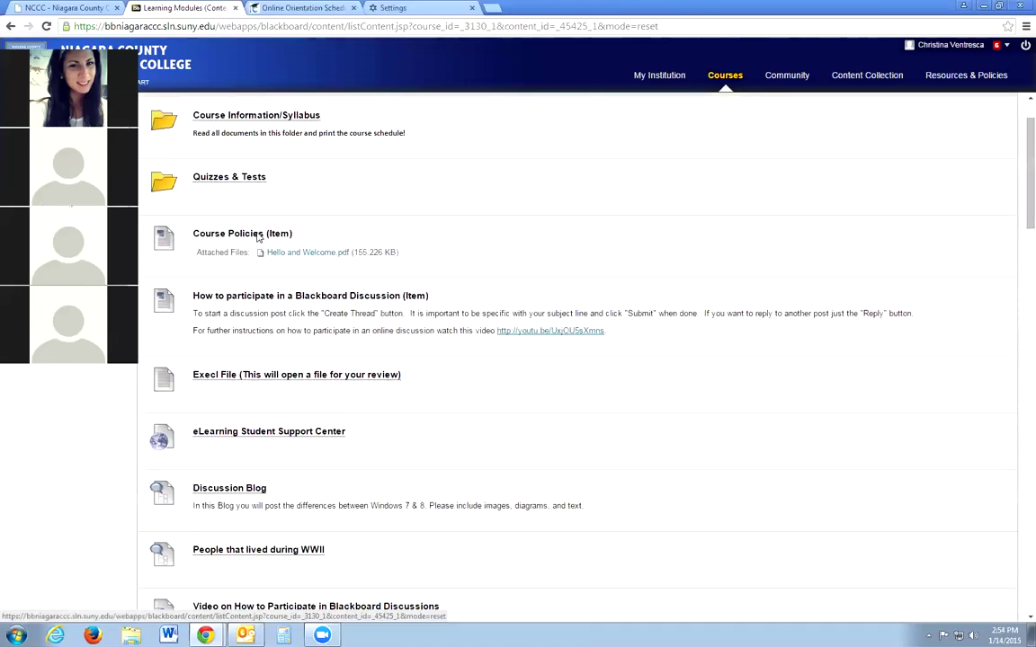
{"action": "scroll", "coordinate": [257, 238], "scroll_direction": "down", "scroll_amount": 2}
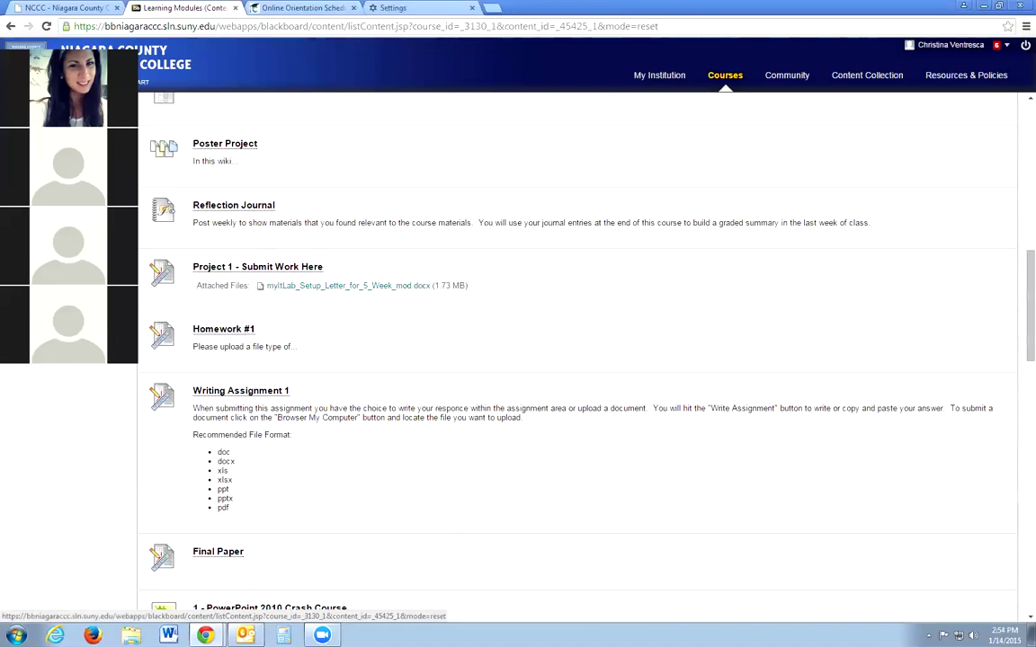
{"action": "scroll", "coordinate": [191, 296], "scroll_direction": "up", "scroll_amount": 2}
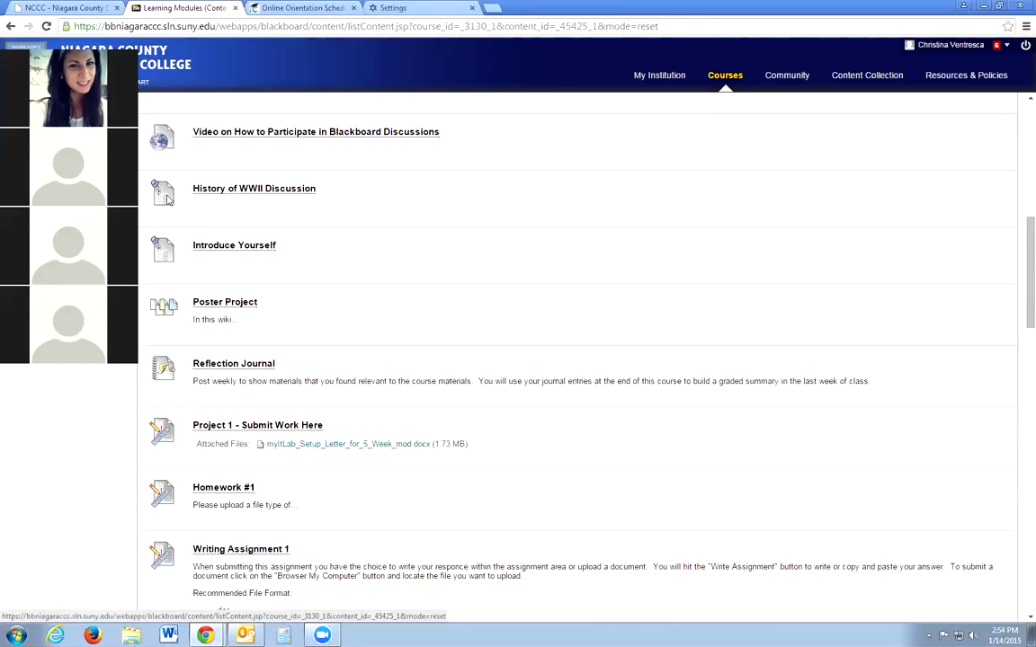
{"action": "scroll", "coordinate": [284, 200], "scroll_direction": "down", "scroll_amount": 1}
{"action": "scroll", "coordinate": [284, 200], "scroll_direction": "down", "scroll_amount": 2}
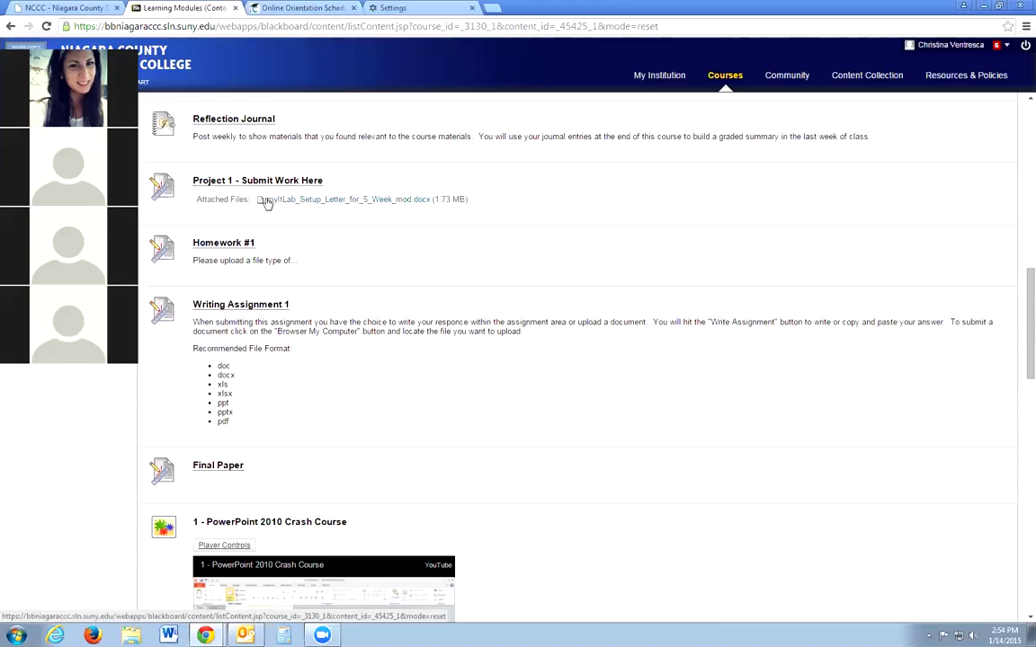
Step: View the submission histories of Project 1 - Submit Work Here and Homework #1, returning to the Learning Modules list after each
{"action": "left_click", "coordinate": [258, 184]}
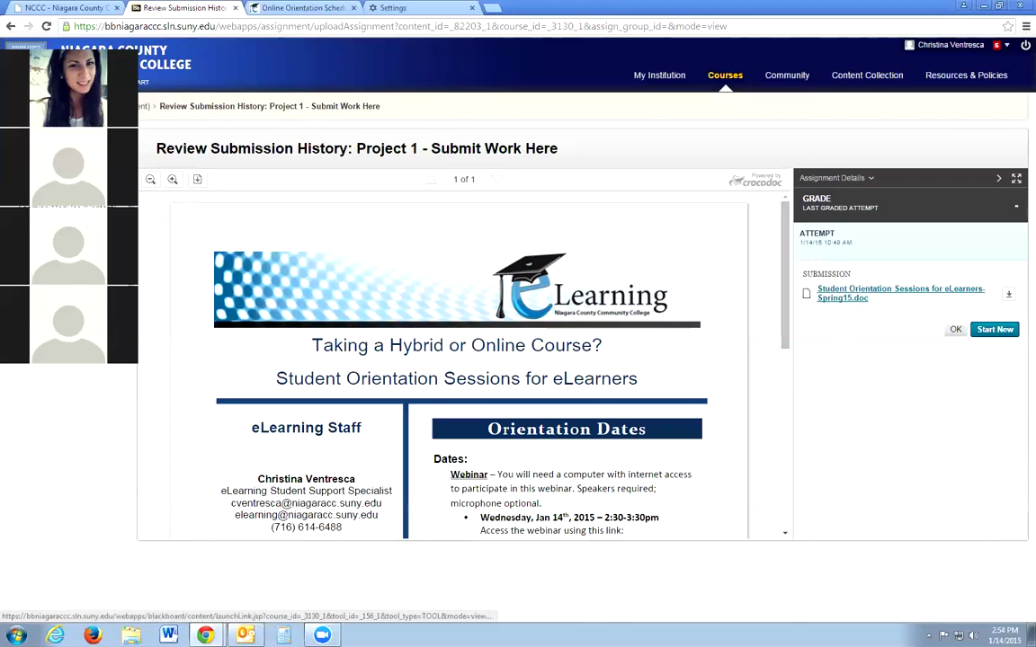
{"action": "left_click", "coordinate": [11, 25]}
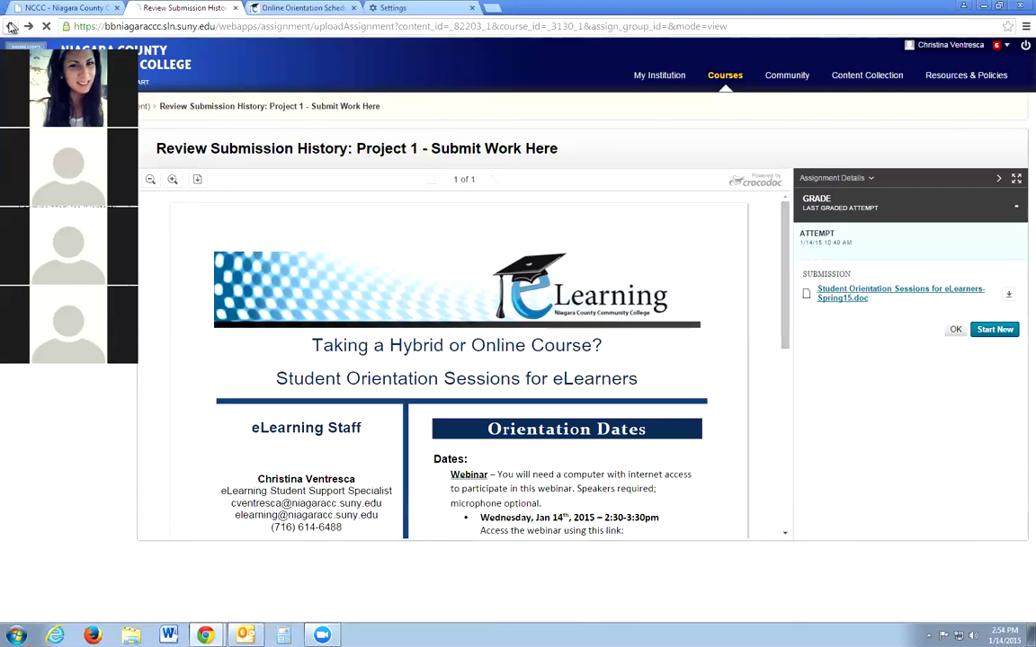
{"action": "scroll", "coordinate": [265, 284], "scroll_direction": "down", "scroll_amount": 6}
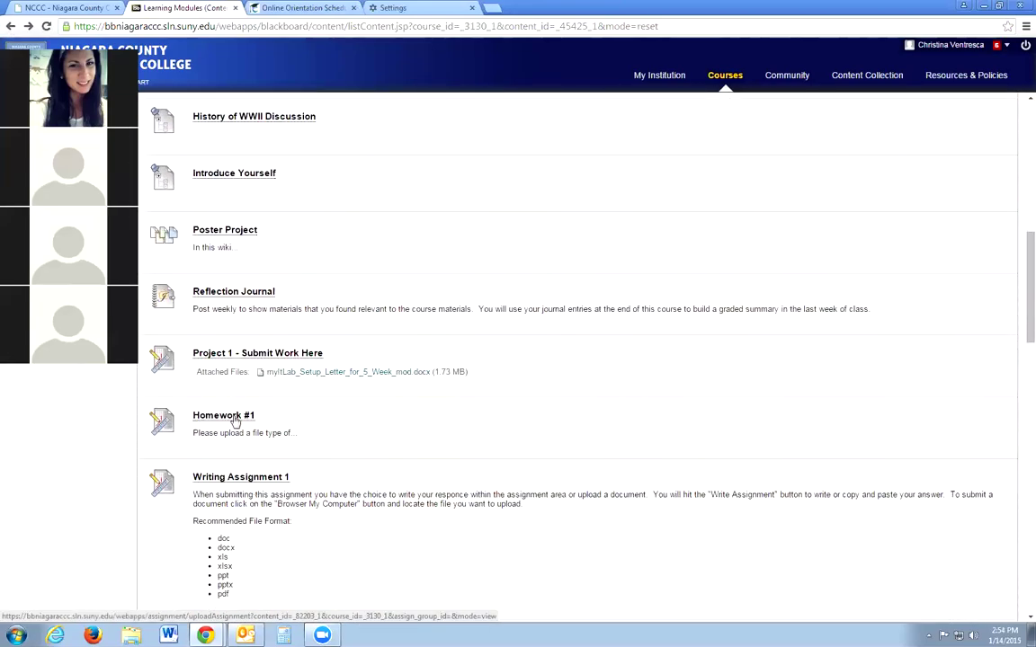
{"action": "left_click", "coordinate": [235, 418]}
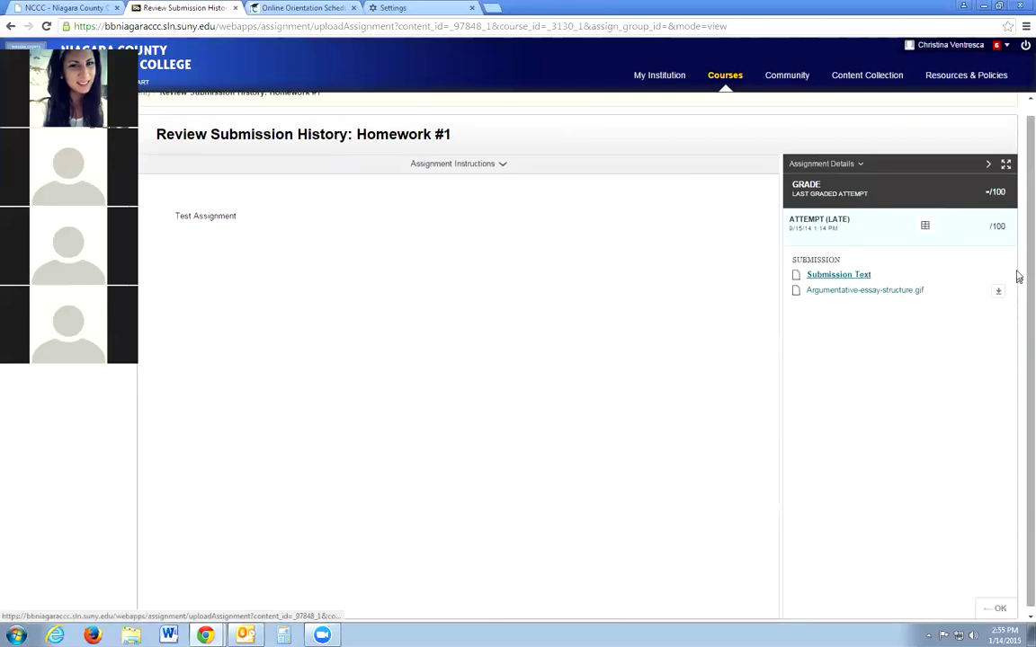
{"action": "left_click", "coordinate": [10, 26]}
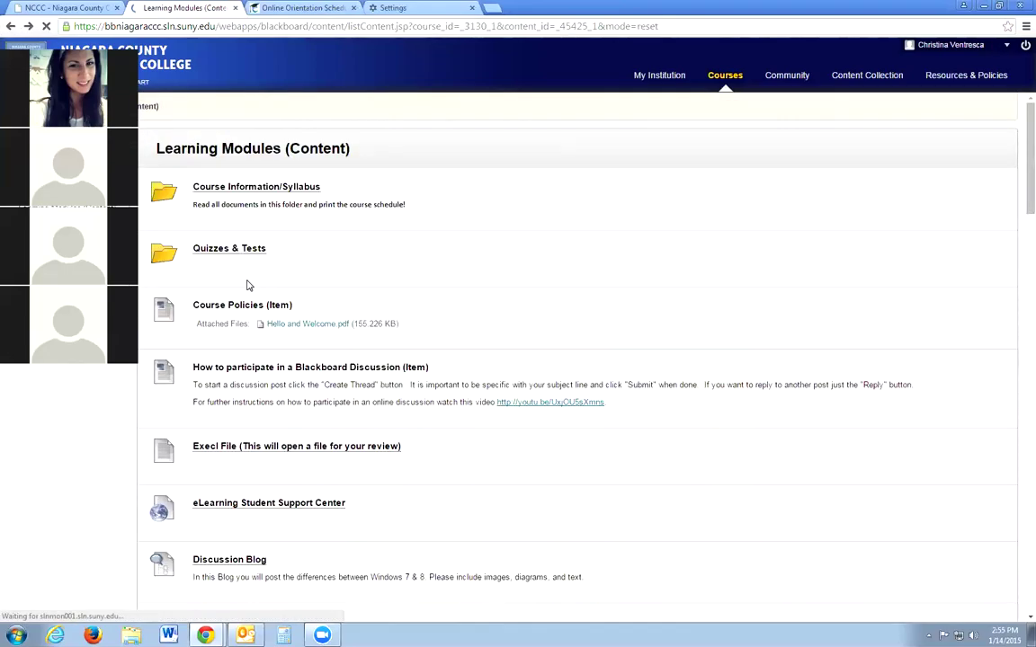
Step: Open the Final Paper assignment, view its grading rubric, and exit the rubric
{"action": "scroll", "coordinate": [248, 285], "scroll_direction": "down", "scroll_amount": 20}
{"action": "left_click", "coordinate": [214, 207]}
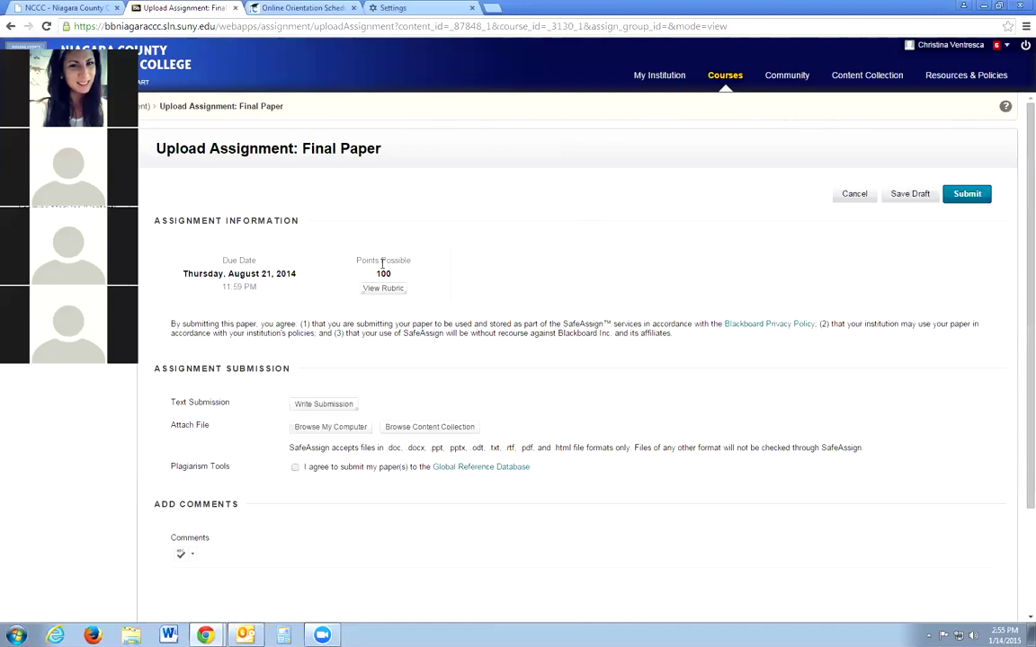
{"action": "scroll", "coordinate": [303, 283], "scroll_direction": "down", "scroll_amount": 1}
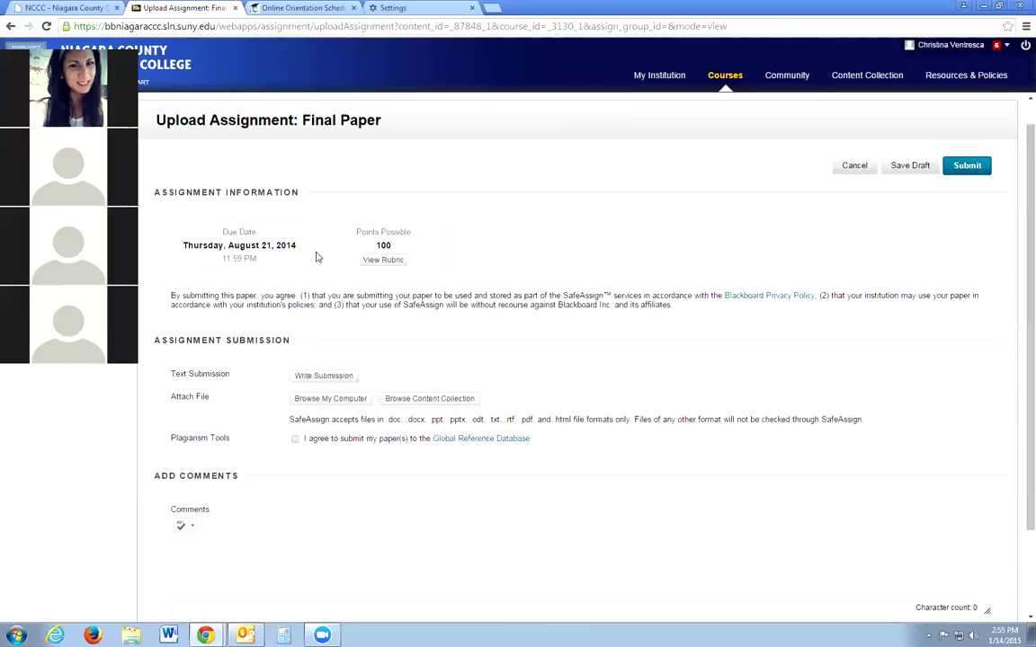
{"action": "scroll", "coordinate": [385, 276], "scroll_direction": "down", "scroll_amount": 1}
{"action": "left_click", "coordinate": [382, 263]}
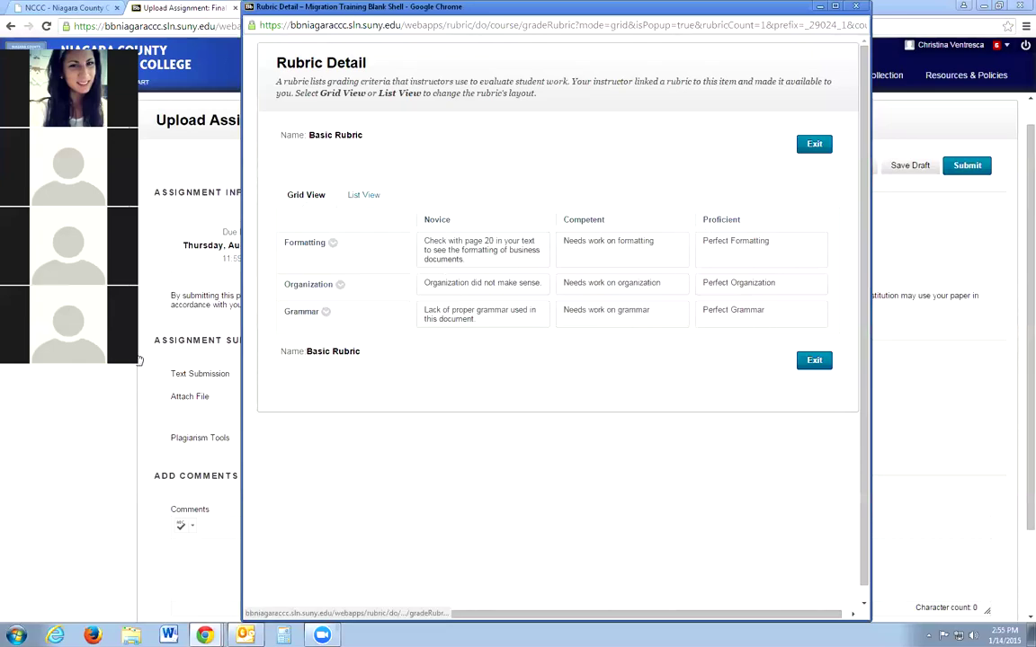
{"action": "left_click", "coordinate": [814, 143]}
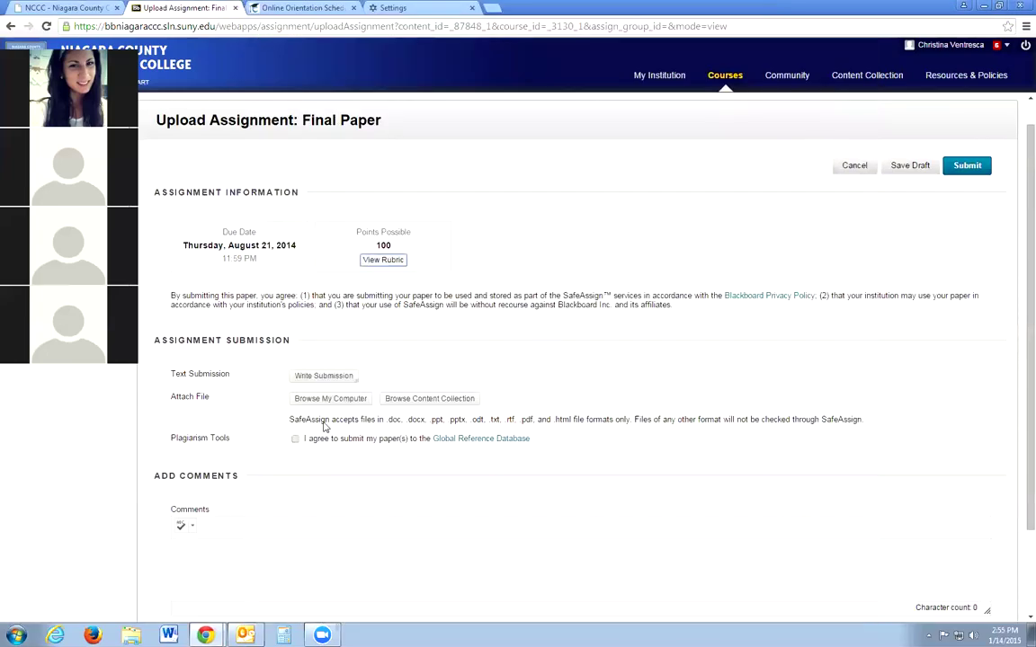
Step: Review the Final Paper upload page and briefly highlight the SafeAssign submission agreement
{"action": "scroll", "coordinate": [315, 248], "scroll_direction": "down", "scroll_amount": 2}
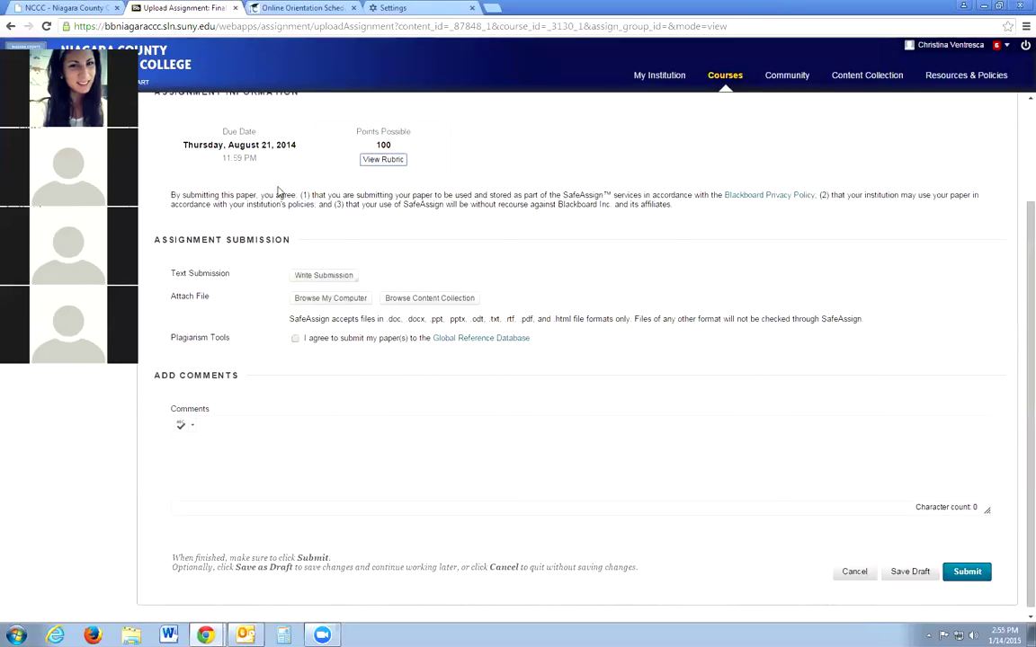
{"action": "scroll", "coordinate": [261, 177], "scroll_direction": "up", "scroll_amount": 1}
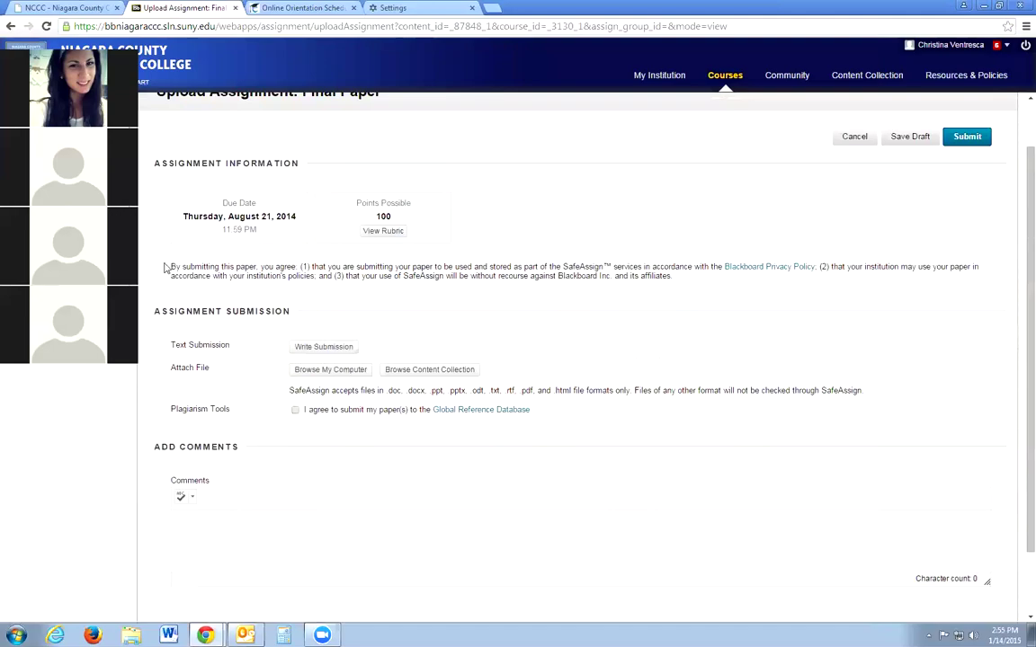
{"action": "left_click_drag", "start_coordinate": [166, 266], "coordinate": [428, 307]}
{"action": "left_click", "coordinate": [573, 293]}
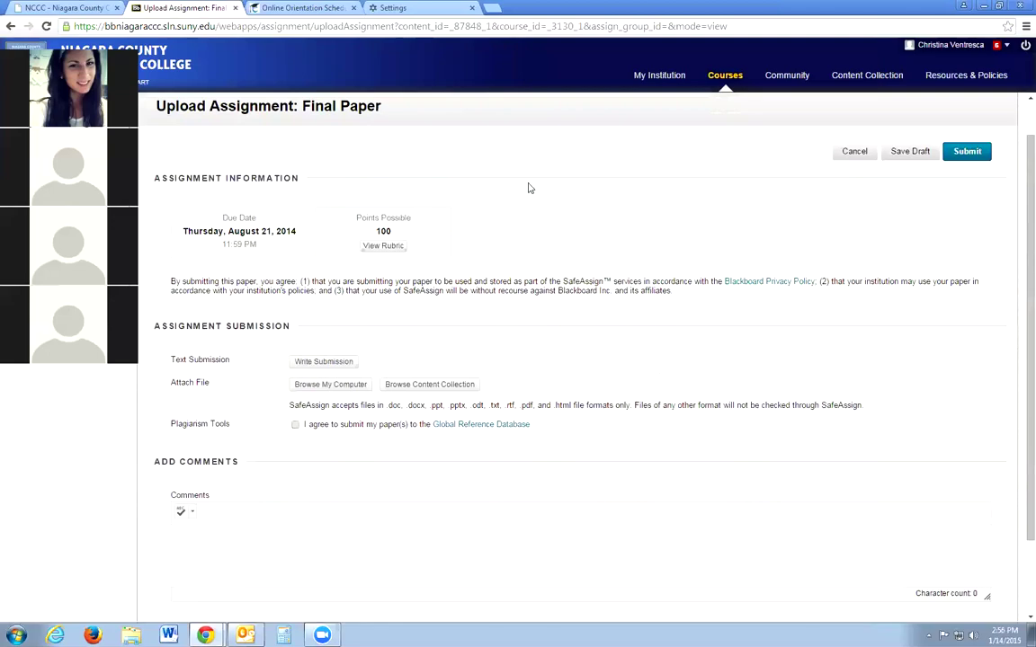
{"action": "scroll", "coordinate": [527, 187], "scroll_direction": "down", "scroll_amount": 1}
{"action": "scroll", "coordinate": [402, 205], "scroll_direction": "up", "scroll_amount": 2}
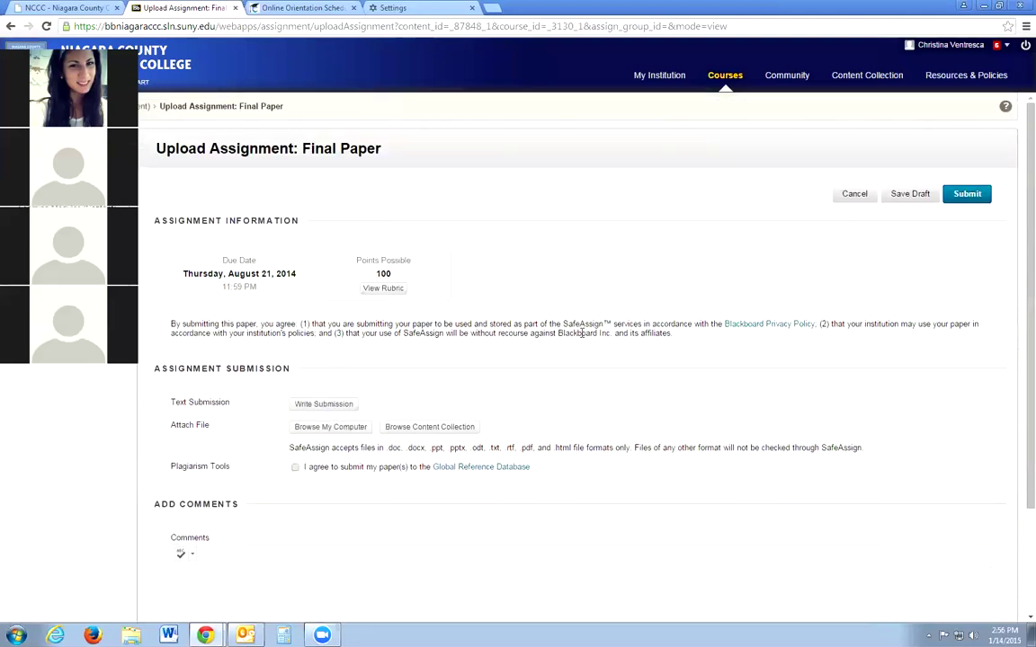
Step: Agree to submit the paper to the Global Reference Database under Plagiarism Tools
{"action": "scroll", "coordinate": [405, 333], "scroll_direction": "down", "scroll_amount": 1}
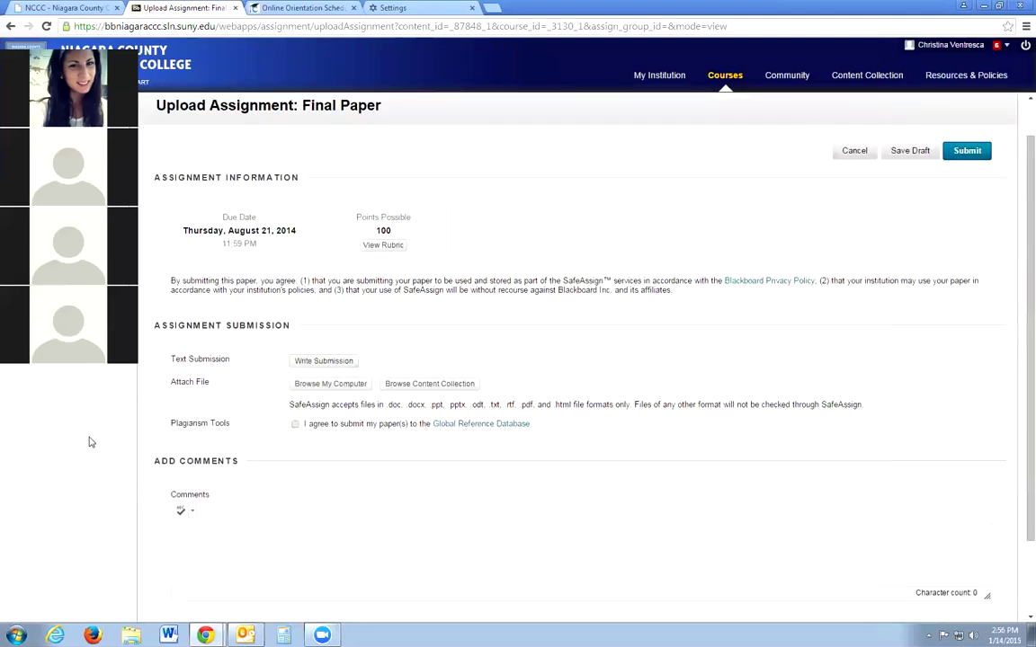
{"action": "left_click", "coordinate": [295, 424]}
{"action": "scroll", "coordinate": [405, 360], "scroll_direction": "down", "scroll_amount": 1}
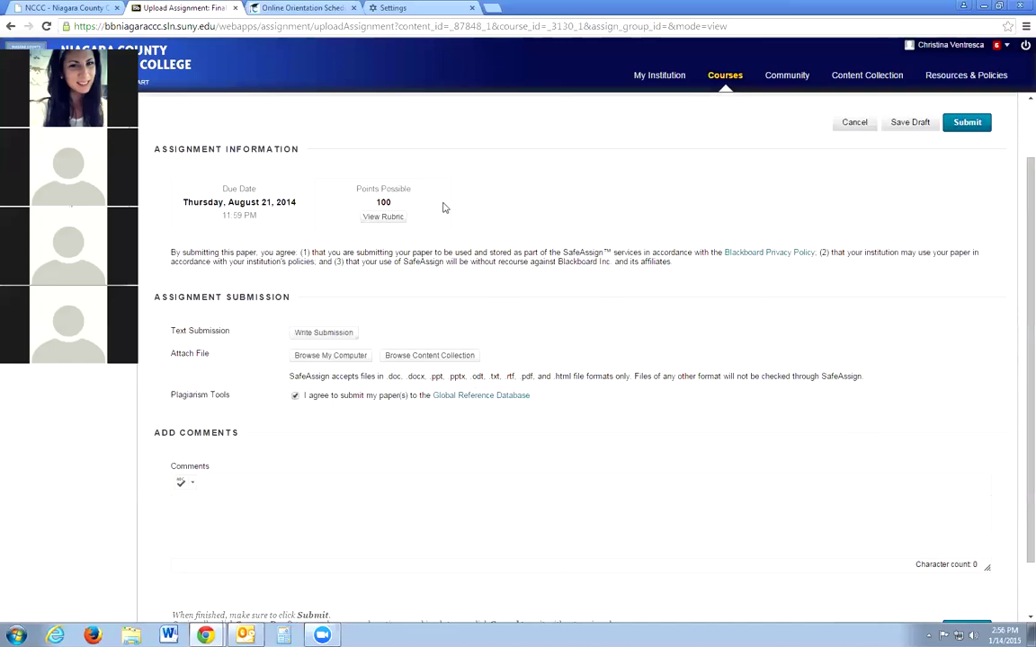
{"action": "scroll", "coordinate": [185, 177], "scroll_direction": "up", "scroll_amount": 2}
{"action": "scroll", "coordinate": [373, 160], "scroll_direction": "down", "scroll_amount": 3}
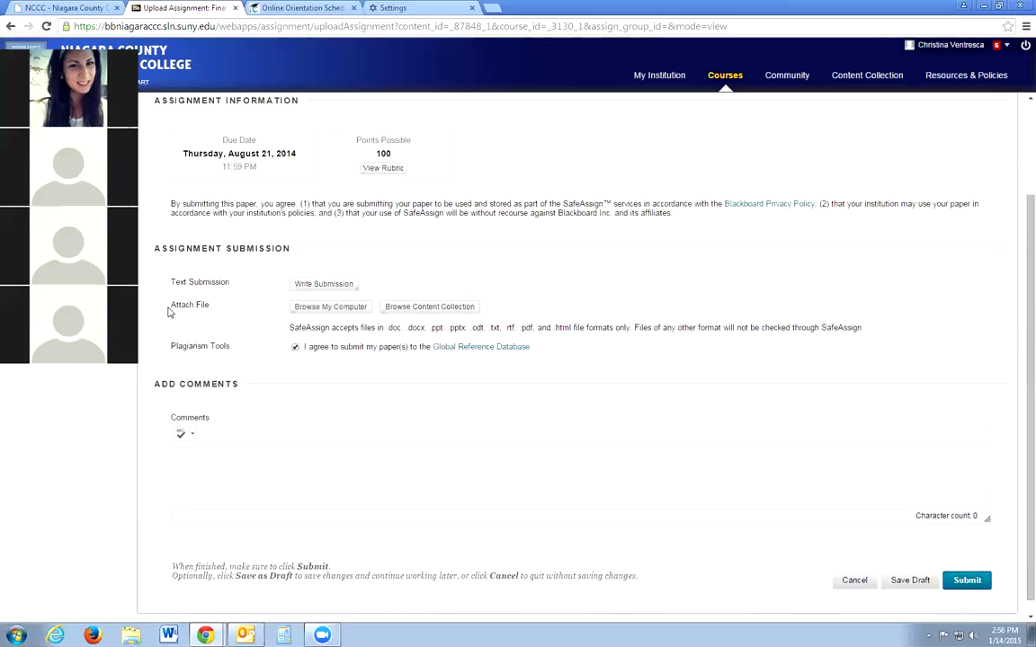
Step: Attach Best Practices-Compiled.doc from the computer's Documents library to the Final Paper submission
{"action": "left_click_drag", "start_coordinate": [170, 303], "coordinate": [202, 305]}
{"action": "scroll", "coordinate": [226, 310], "scroll_direction": "up", "scroll_amount": 1}
{"action": "left_click", "coordinate": [528, 307]}
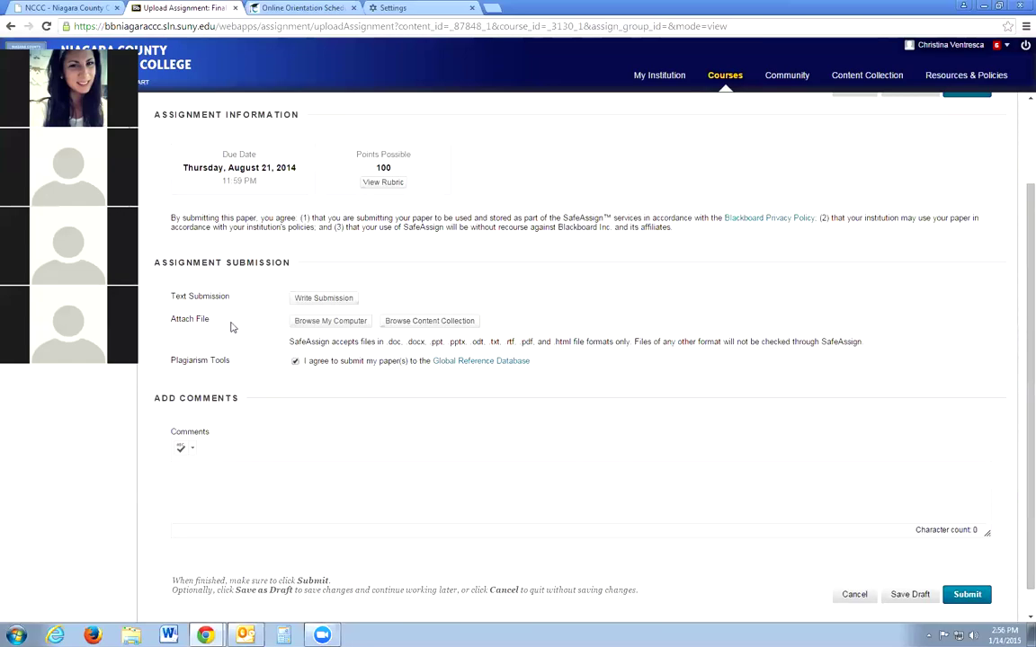
{"action": "left_click", "coordinate": [354, 324]}
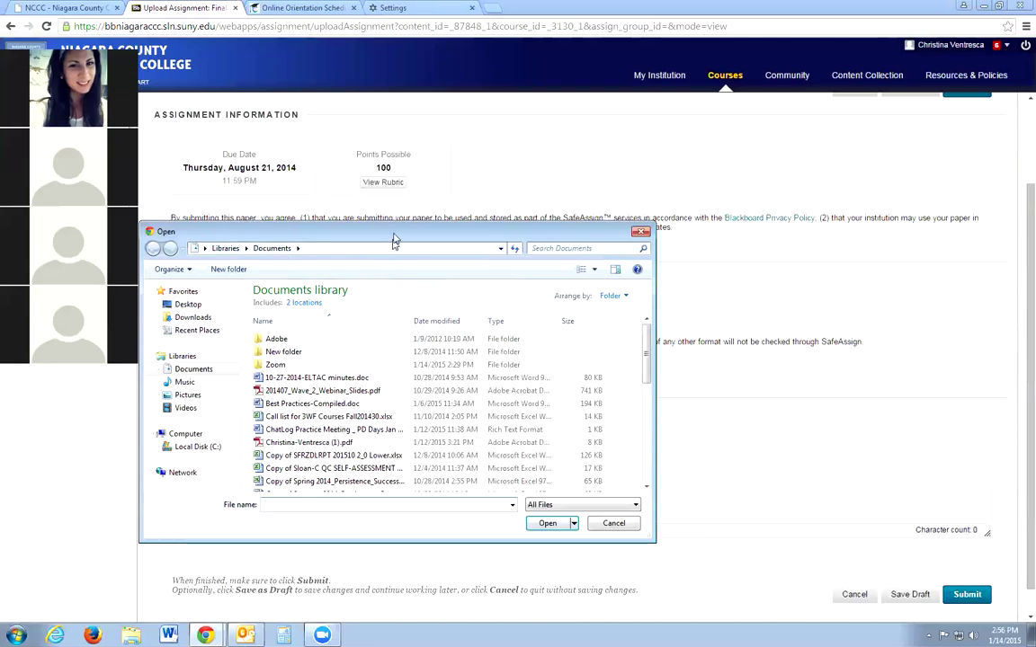
{"action": "left_click_drag", "start_coordinate": [393, 241], "coordinate": [523, 184]}
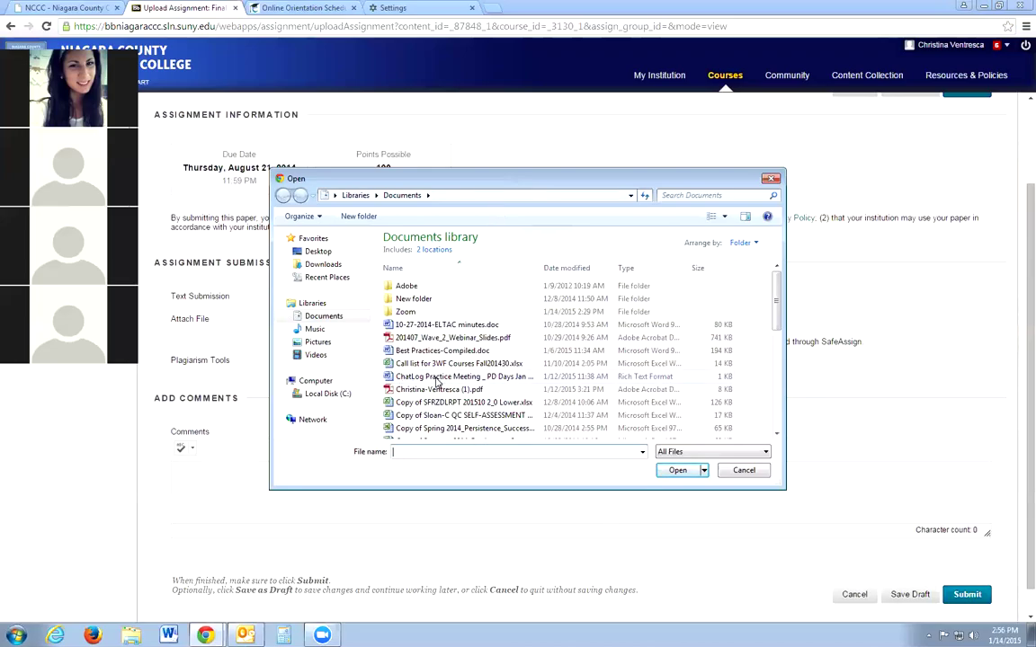
{"action": "double_click", "coordinate": [400, 350]}
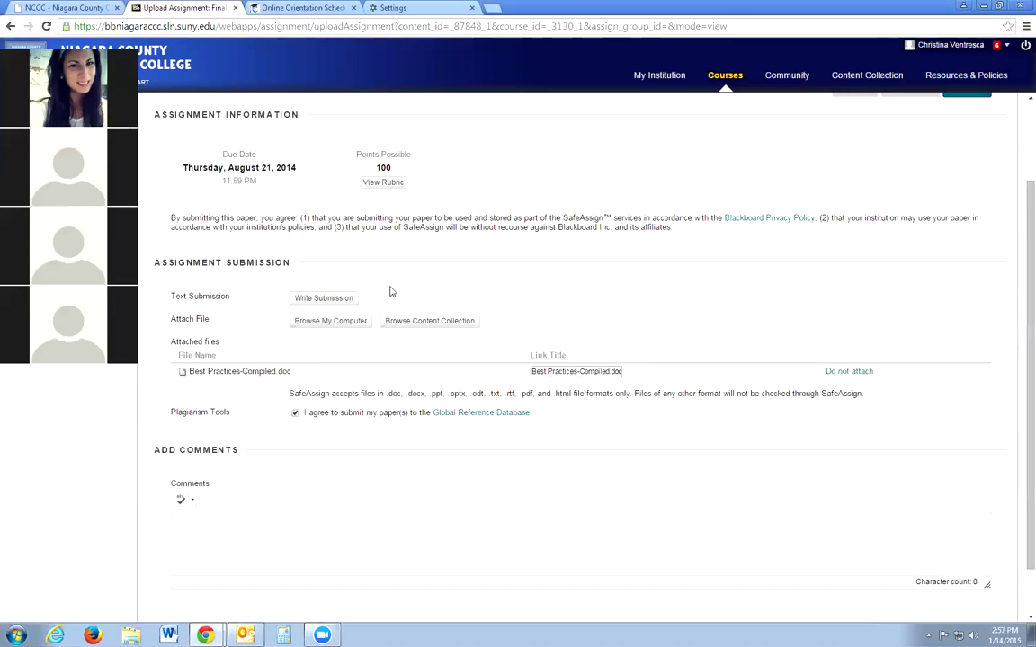
Step: Briefly show the text submission editor, hide it again, and go to the end of the Final Paper form
{"action": "left_click", "coordinate": [340, 300]}
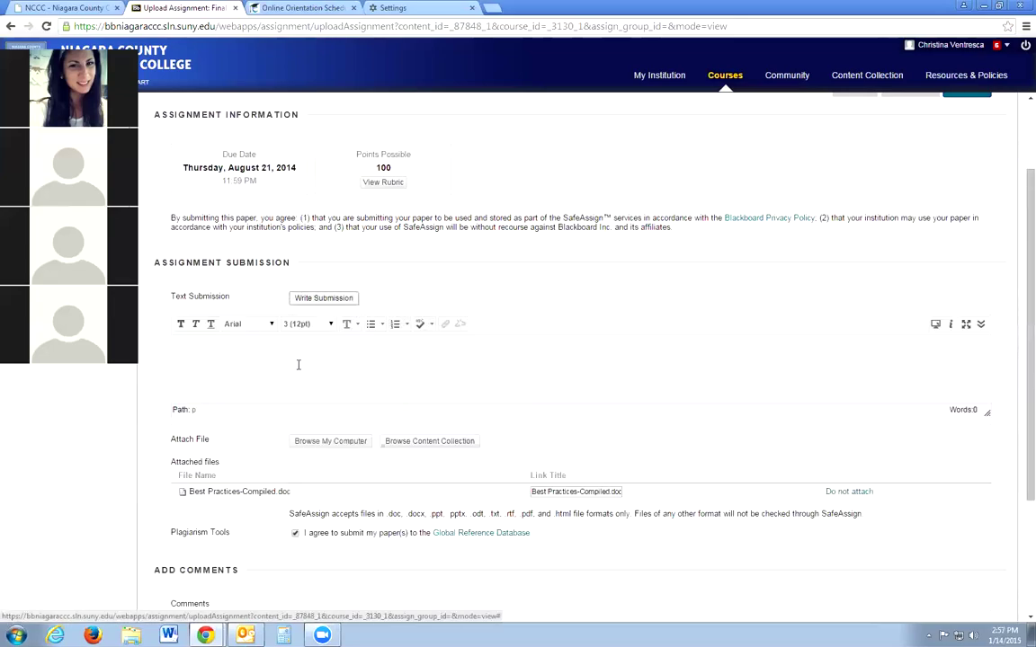
{"action": "left_click", "coordinate": [347, 300]}
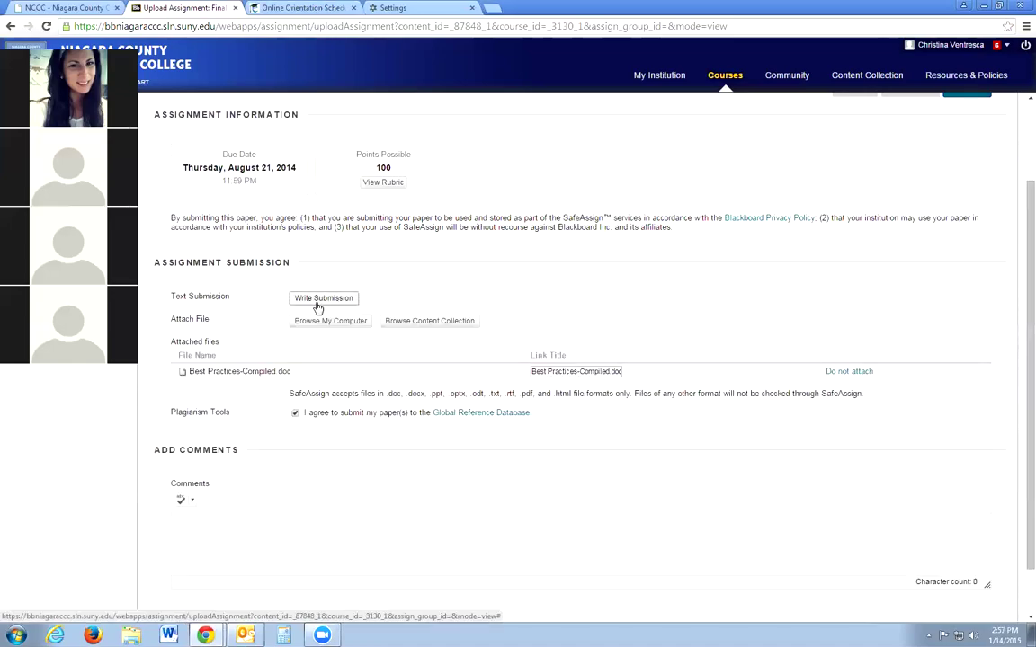
{"action": "scroll", "coordinate": [554, 271], "scroll_direction": "down", "scroll_amount": 2}
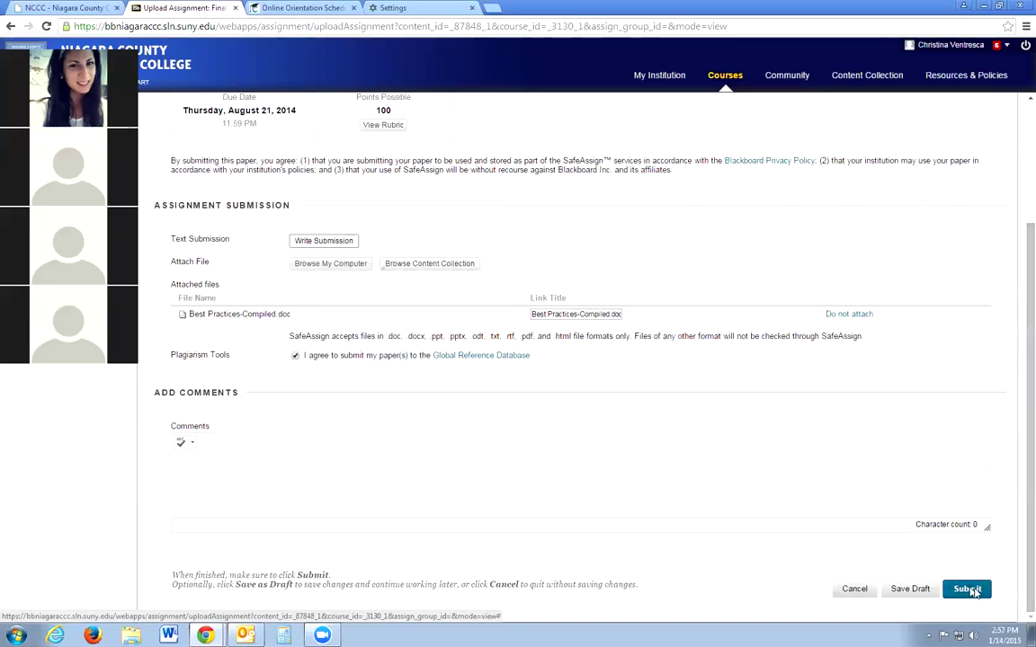
Step: Highlight the Add Comments heading, show the text submission editor, and submit the Final Paper with Best Practices-Compiled.doc attached
{"action": "left_click_drag", "start_coordinate": [150, 392], "coordinate": [267, 403]}
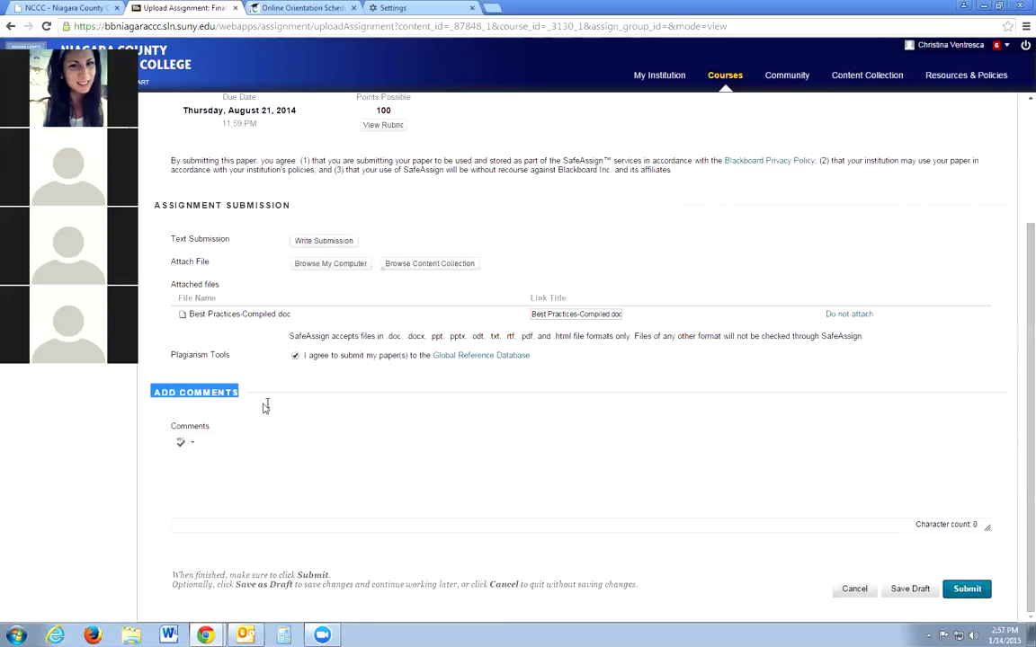
{"action": "left_click", "coordinate": [196, 489]}
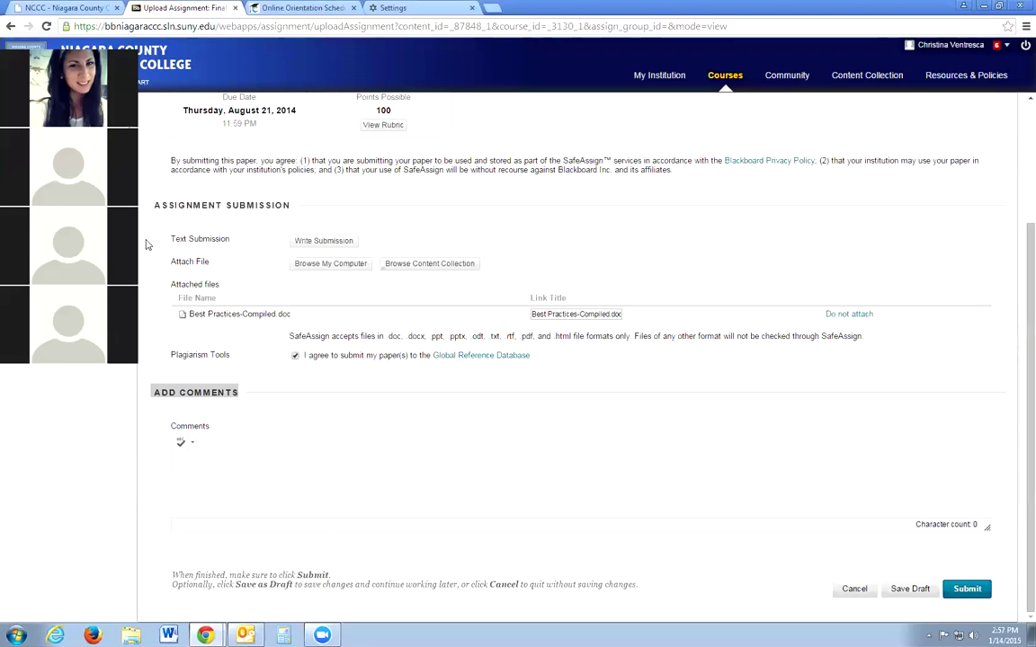
{"action": "left_click", "coordinate": [330, 243]}
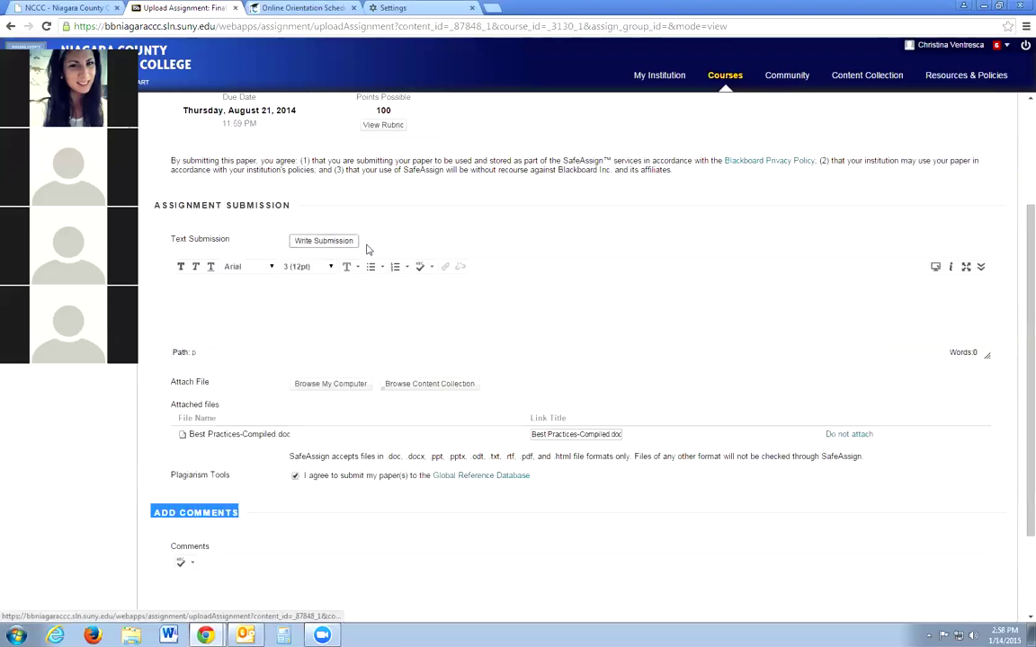
{"action": "scroll", "coordinate": [726, 317], "scroll_direction": "down", "scroll_amount": 2}
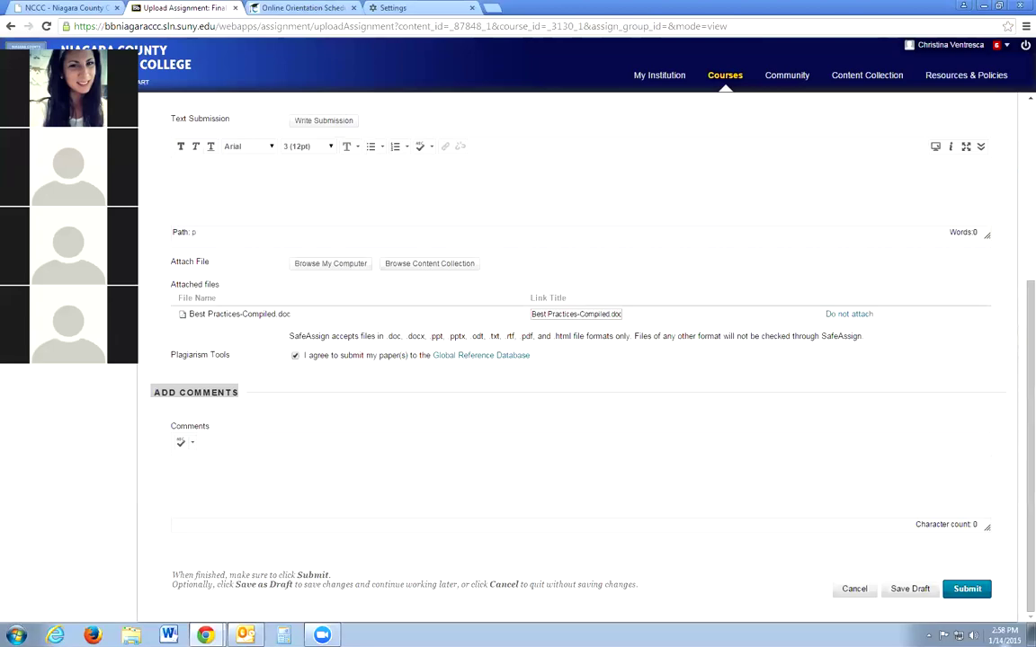
{"action": "left_click", "coordinate": [967, 591]}
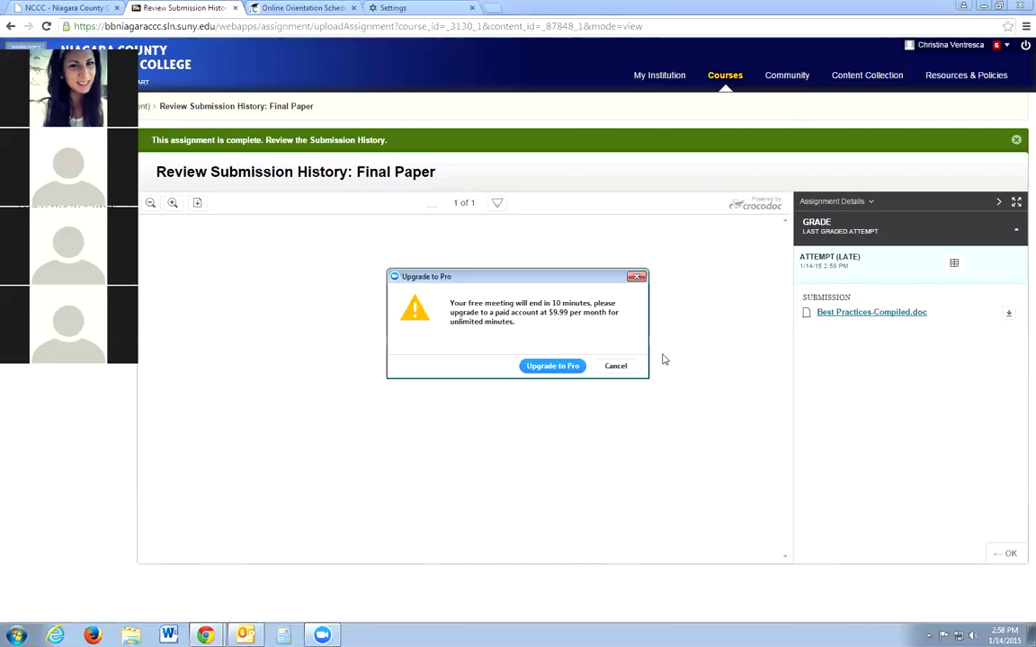
Step: Dismiss the meeting upgrade offer, look over the submitted document in the Final Paper submission history, and return to Learning Modules
{"action": "left_click", "coordinate": [615, 366]}
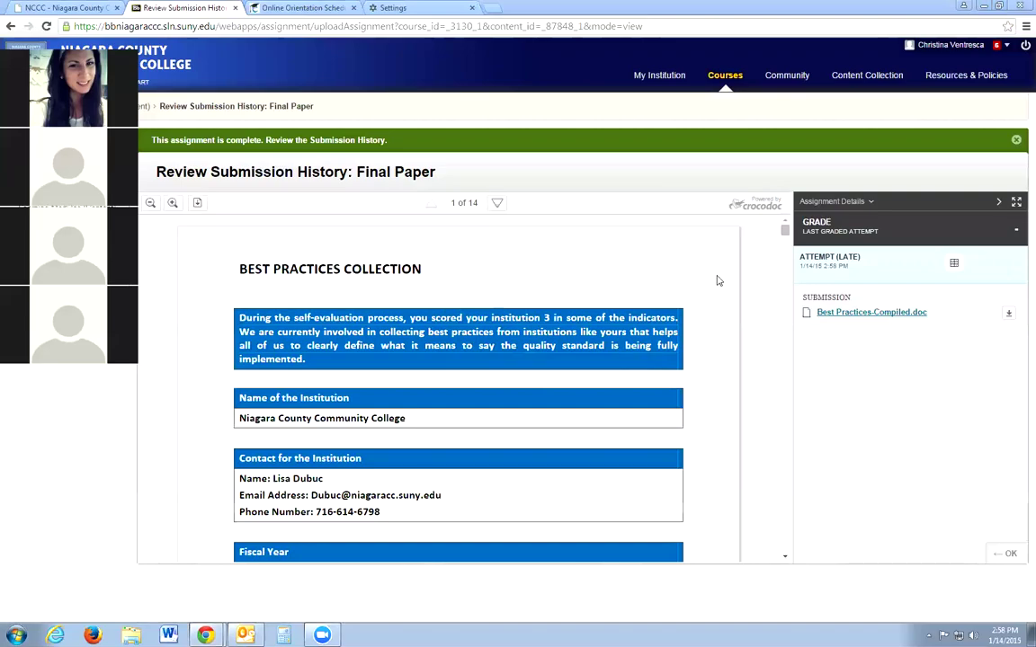
{"action": "scroll", "coordinate": [710, 216], "scroll_direction": "down", "scroll_amount": 10}
{"action": "left_click_drag", "start_coordinate": [790, 344], "coordinate": [781, 230]}
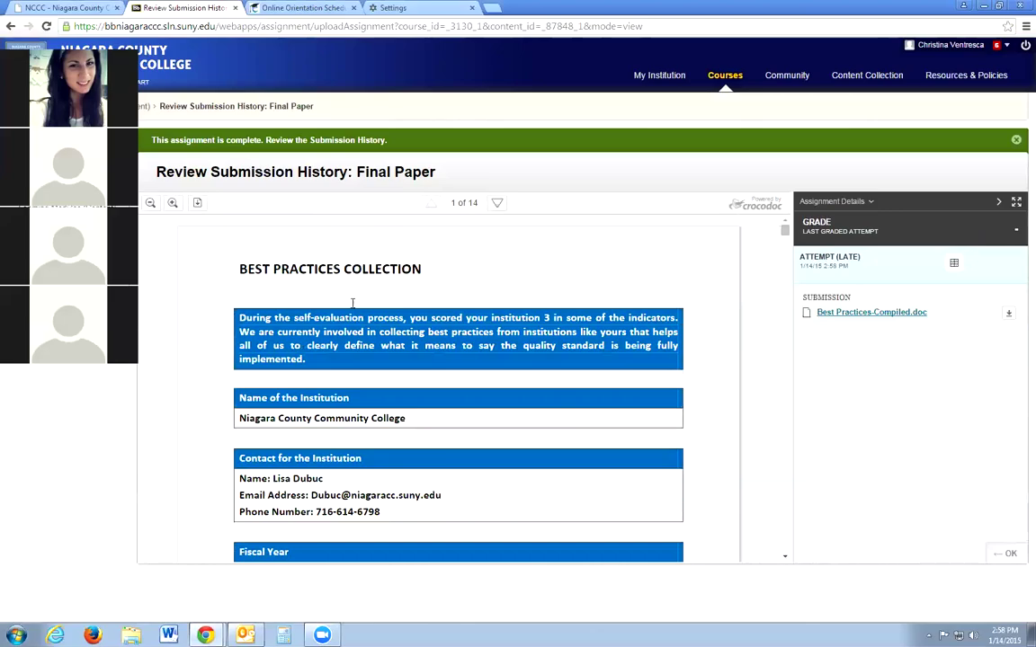
{"action": "scroll", "coordinate": [317, 273], "scroll_direction": "down", "scroll_amount": 1}
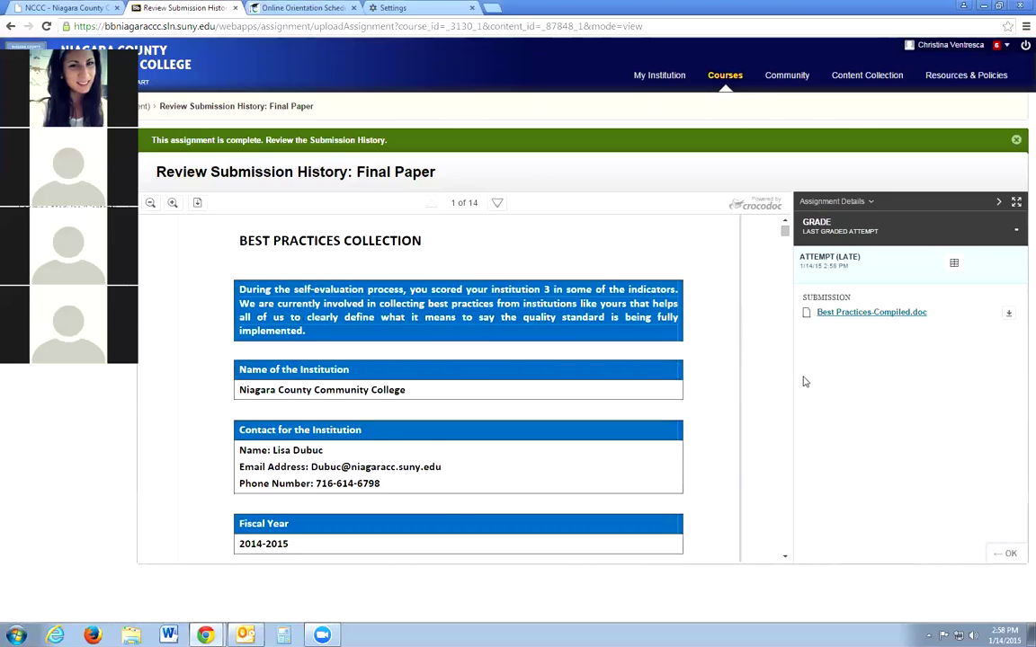
{"action": "left_click", "coordinate": [1012, 557]}
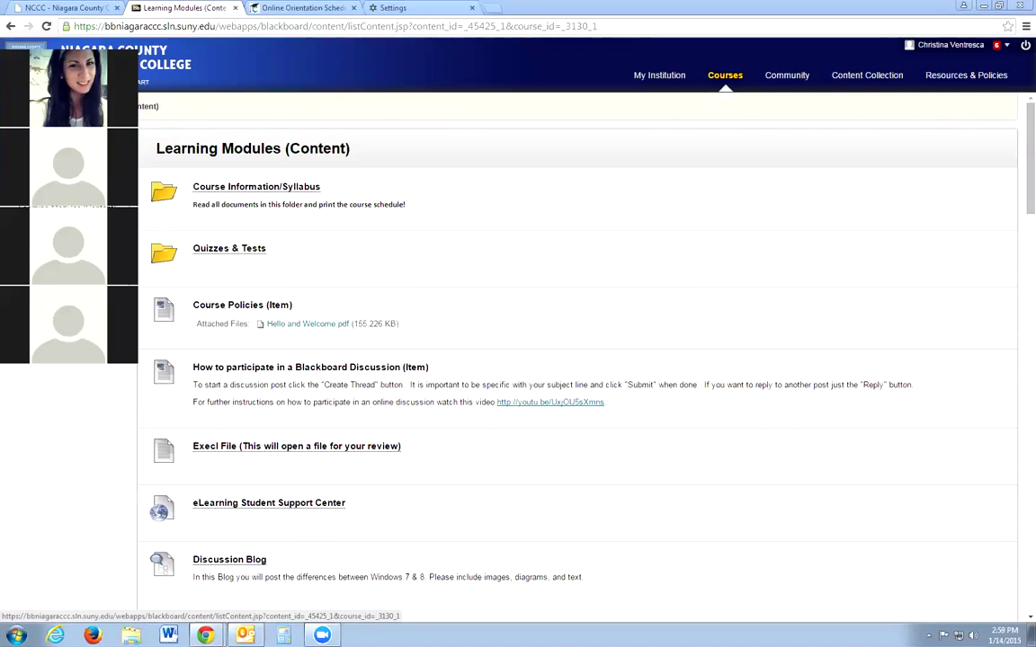
Step: Mute all meeting participants, leaving them allowed to unmute themselves
{"action": "key", "text": "alt+m"}
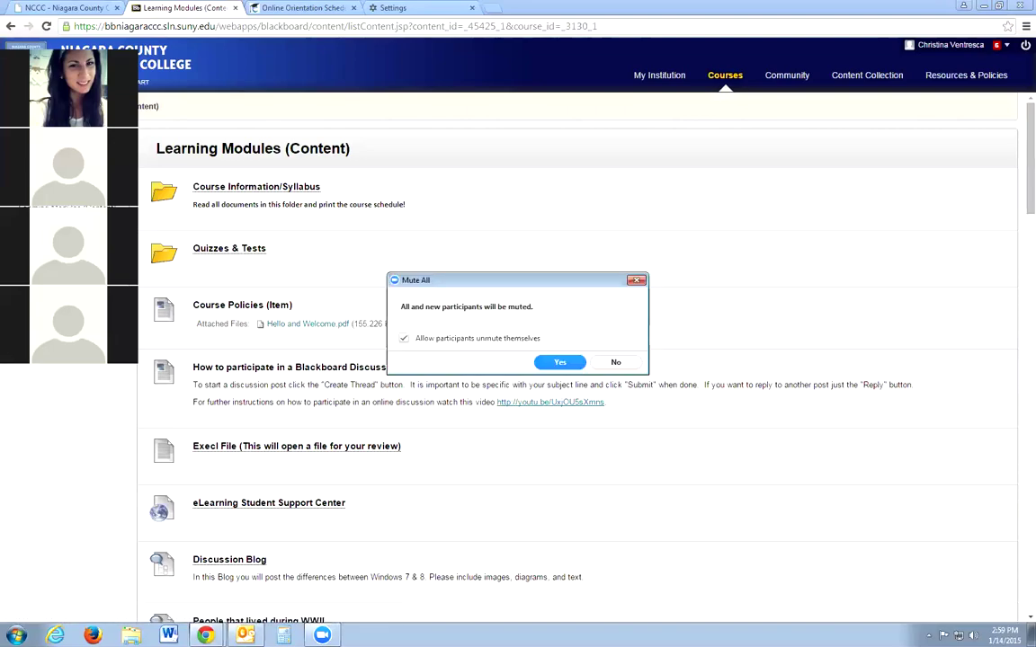
{"action": "left_click", "coordinate": [560, 362]}
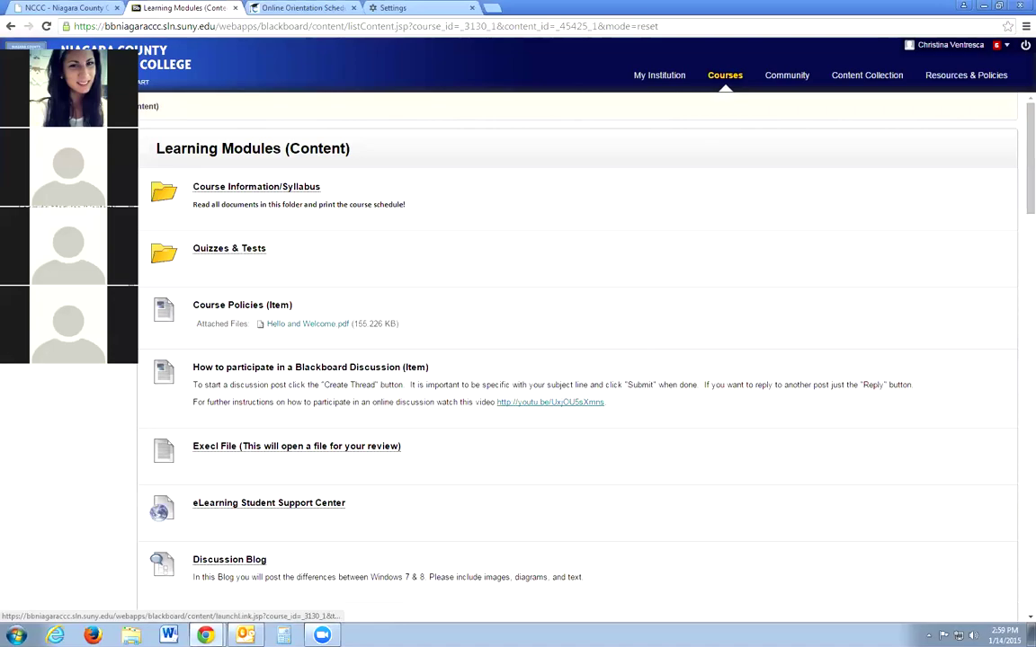
Step: View the course's Course Messages page with its Inbox and Sent folders, and return to Learning Modules
{"action": "left_click", "coordinate": [67, 270]}
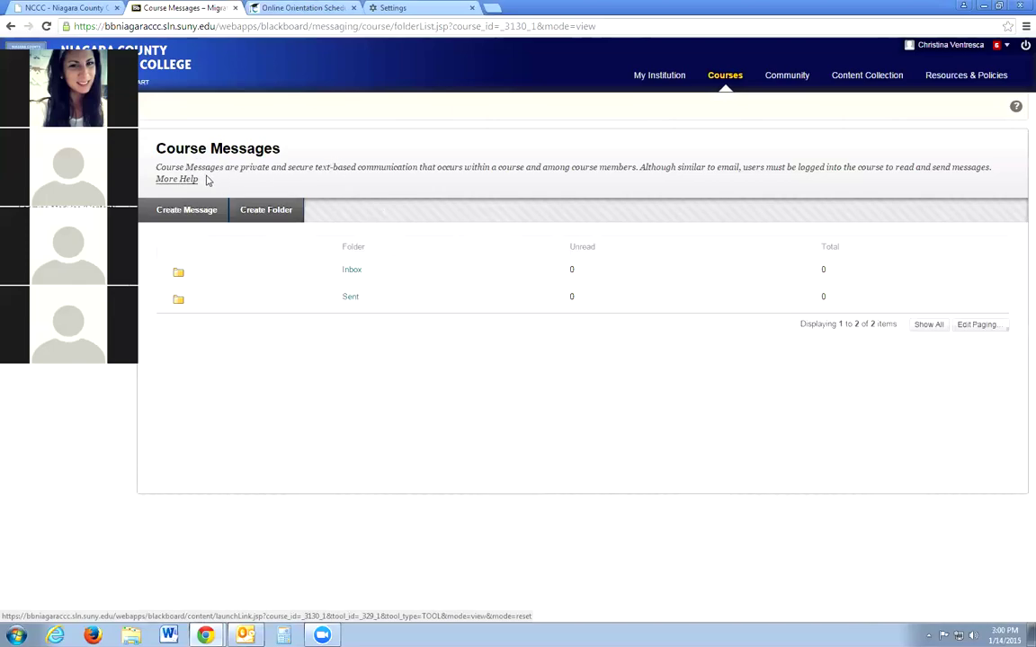
{"action": "left_click", "coordinate": [130, 213]}
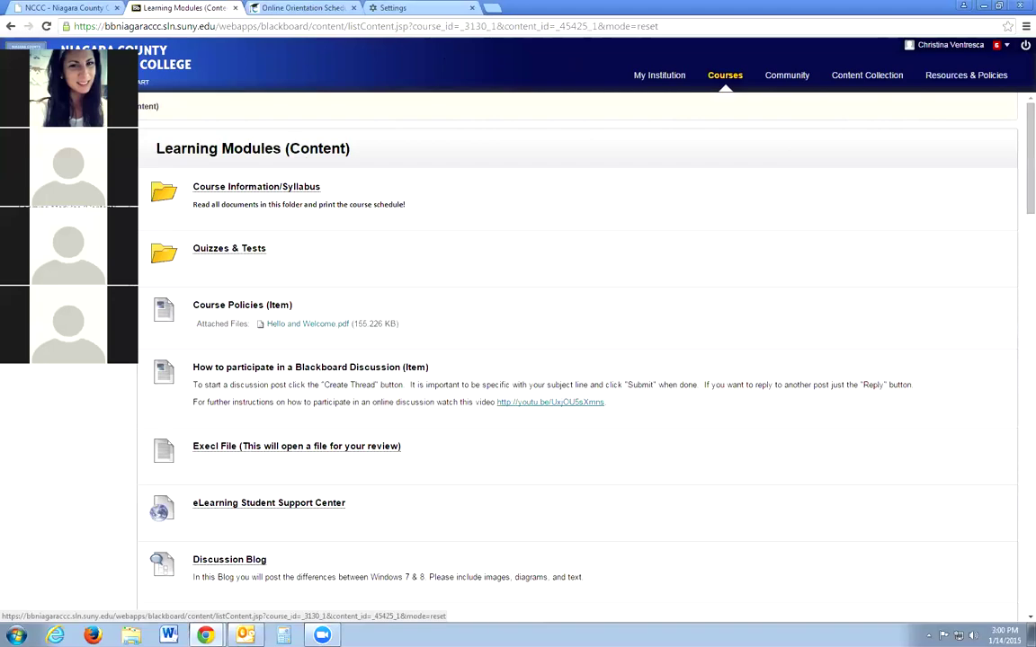
Step: Log out of Blackboard and sign back in with the saved student username and the account password
{"action": "left_click", "coordinate": [1023, 48]}
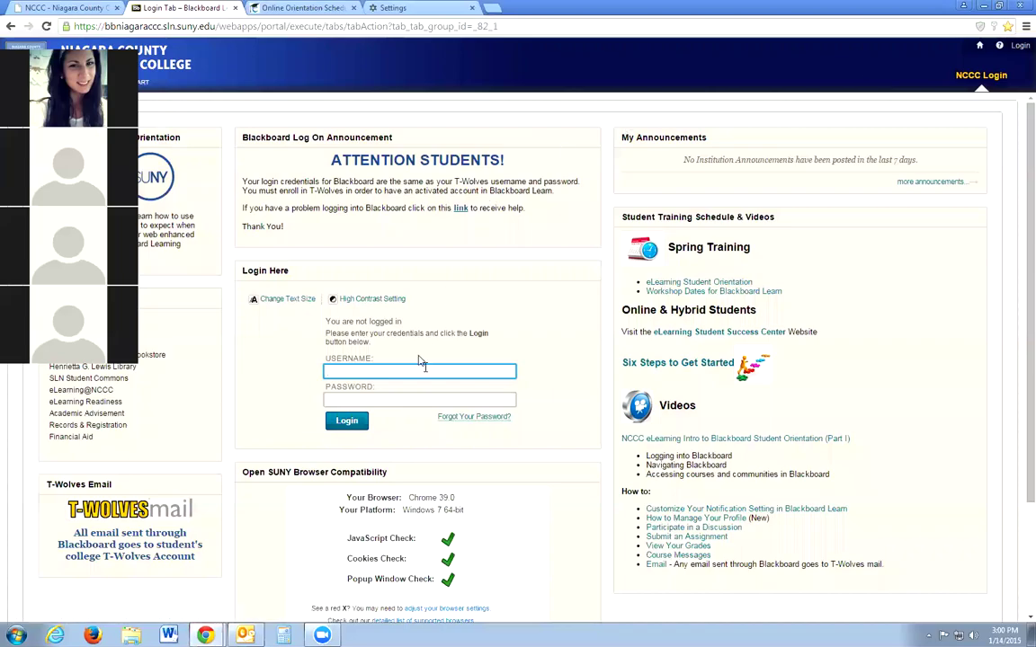
{"action": "left_click", "coordinate": [415, 362]}
{"action": "left_click", "coordinate": [393, 392]}
{"action": "left_click", "coordinate": [393, 398]}
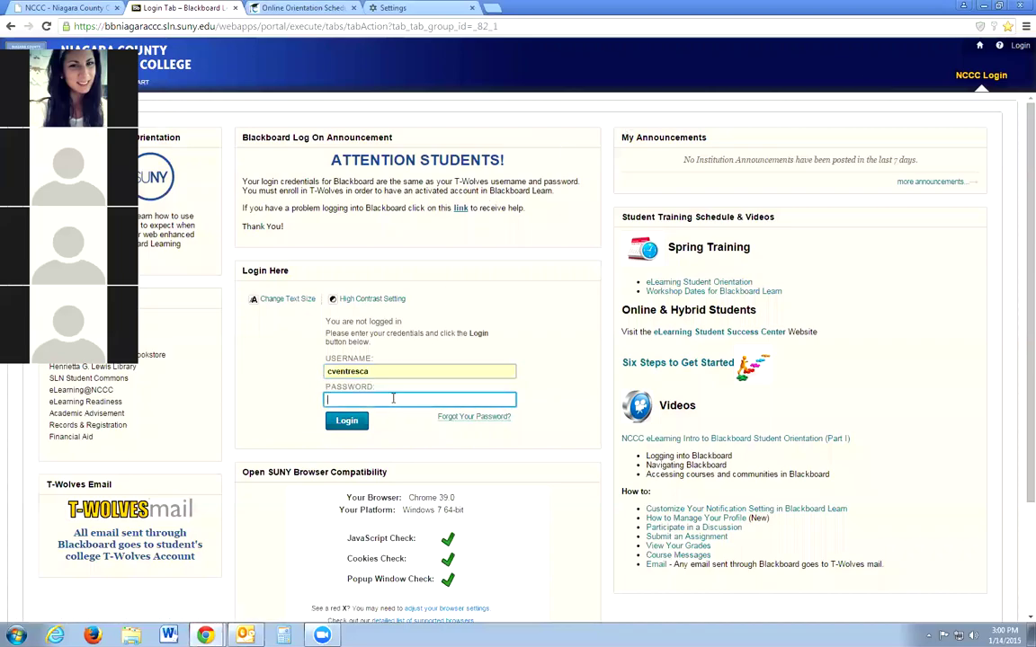
{"action": "scroll", "coordinate": [392, 398], "scroll_direction": "down", "scroll_amount": 1}
{"action": "left_click", "coordinate": [383, 343]}
{"action": "right_click", "coordinate": [383, 342]}
{"action": "left_click", "coordinate": [377, 343]}
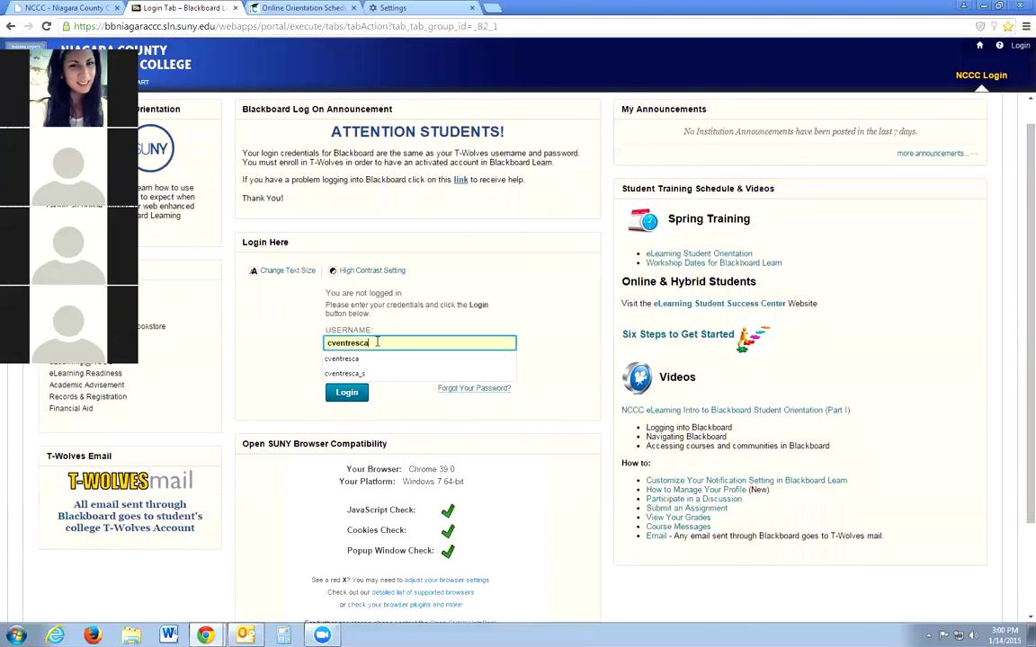
{"action": "key", "text": "Down"}
{"action": "key", "text": "Down"}
{"action": "key", "text": "Return"}
{"action": "key", "text": "Tab"}
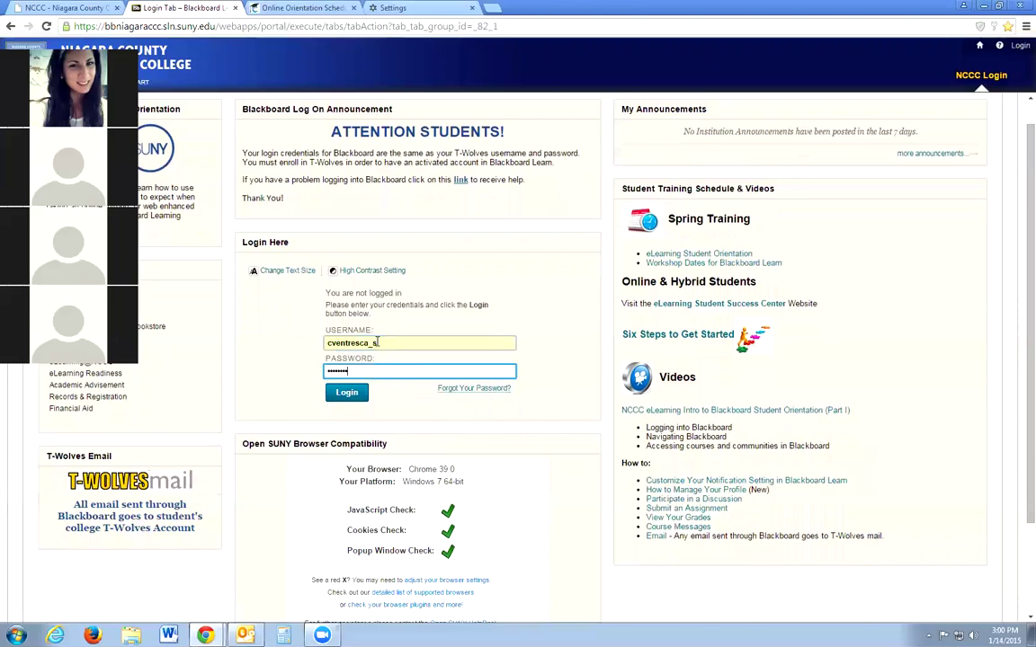
{"action": "key", "text": "Return"}
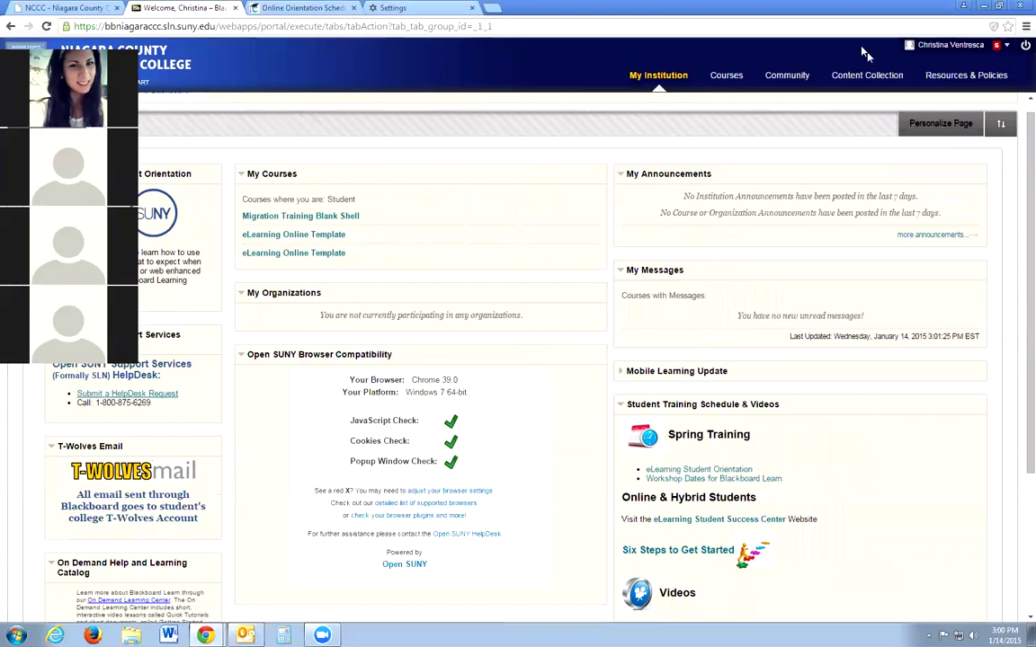
Step: Look through the account's updates, My Grades, recent posts, and the My Blackboard home overview
{"action": "left_click", "coordinate": [1006, 48]}
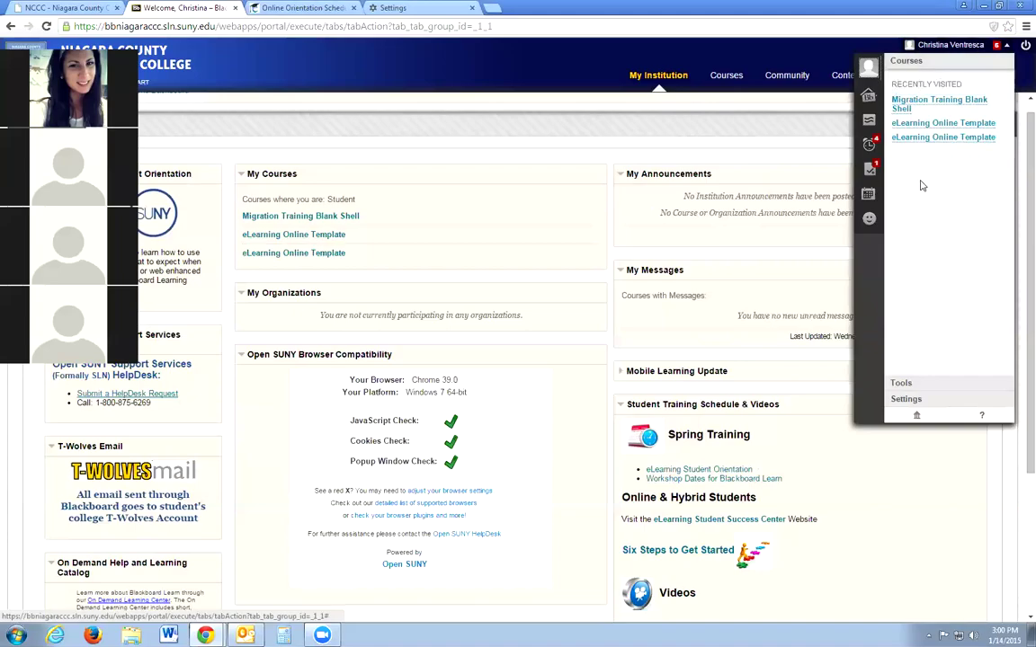
{"action": "left_click", "coordinate": [871, 146]}
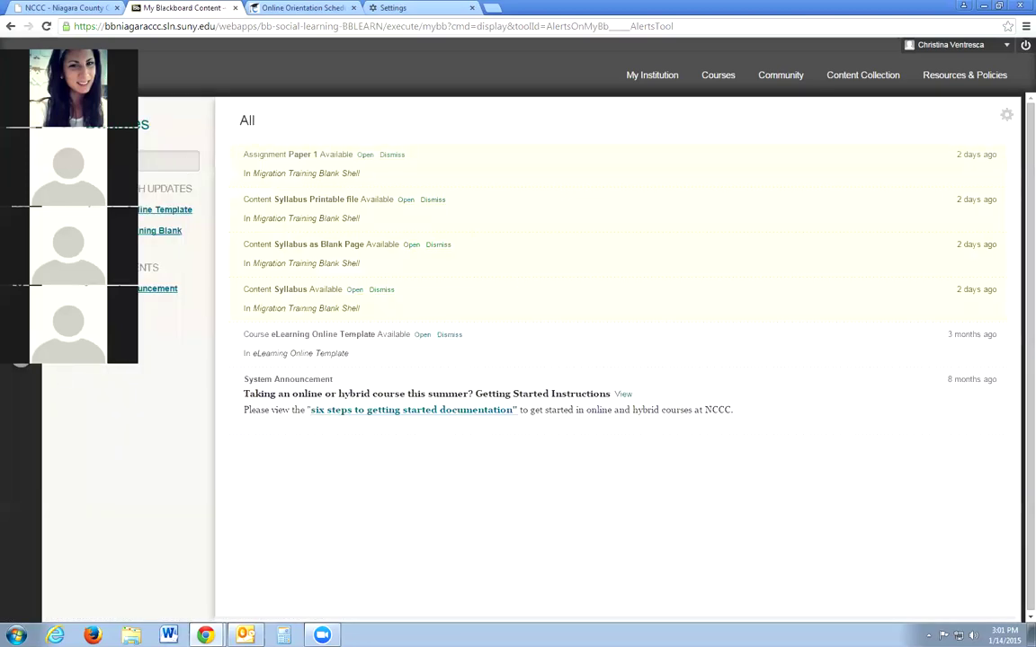
{"action": "left_click", "coordinate": [22, 207]}
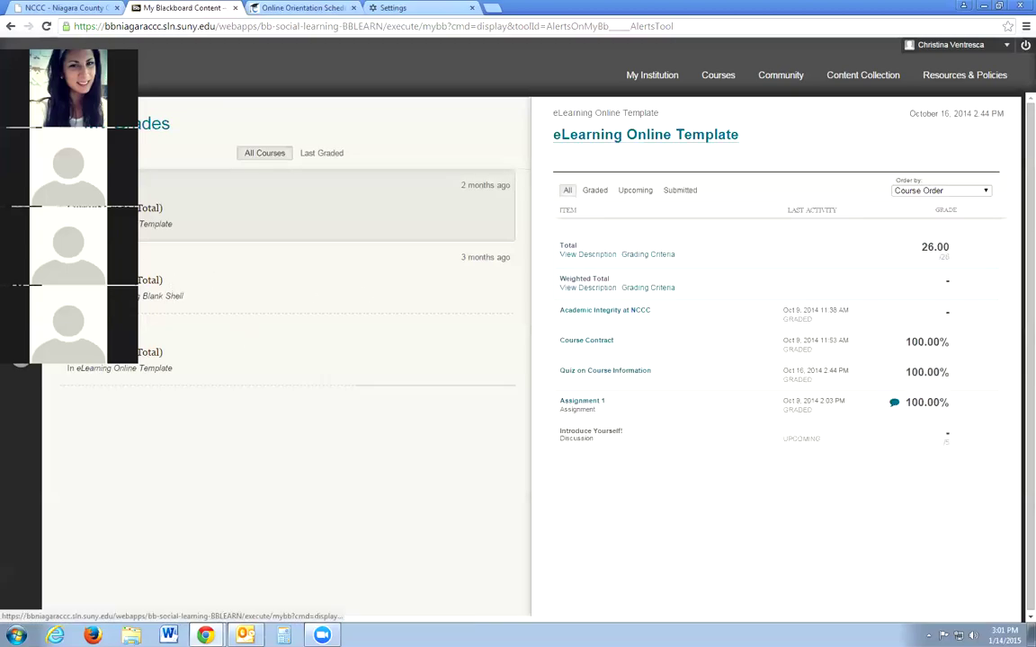
{"action": "left_click", "coordinate": [22, 358]}
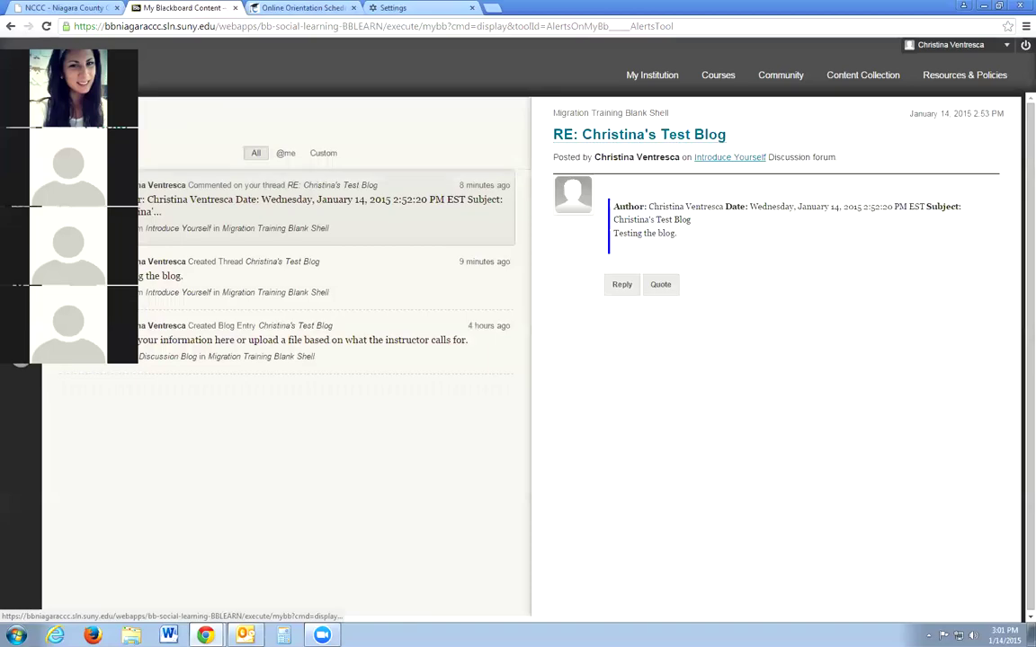
{"action": "left_click", "coordinate": [21, 126]}
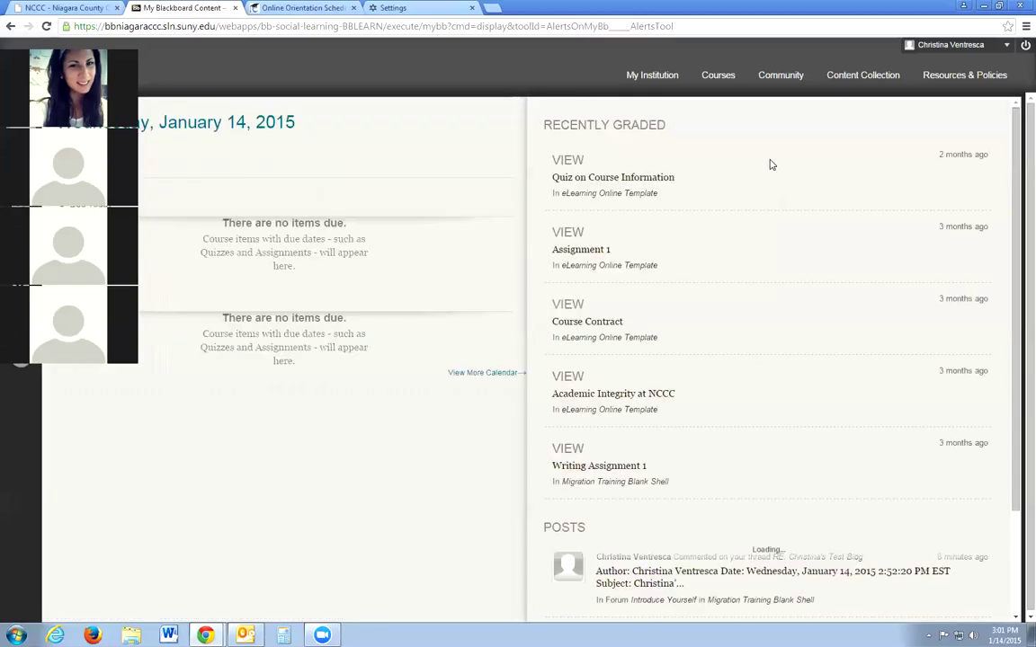
Step: Open the Send Email tool for the second eLearning Online Template course and start a message to All Instructor Users
{"action": "left_click", "coordinate": [879, 75]}
{"action": "left_click", "coordinate": [950, 44]}
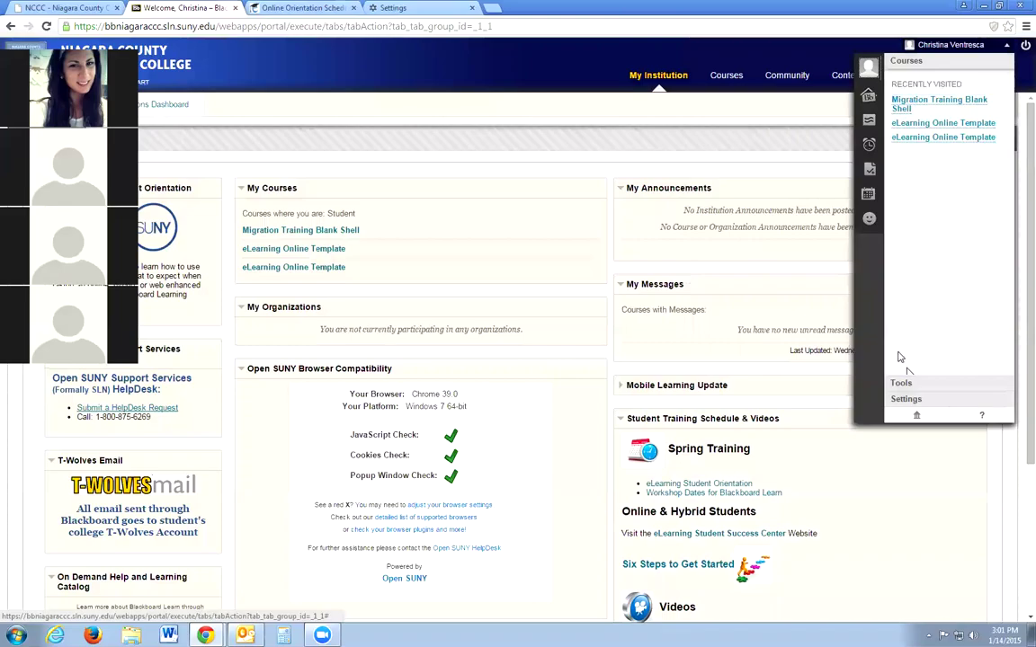
{"action": "left_click", "coordinate": [927, 387]}
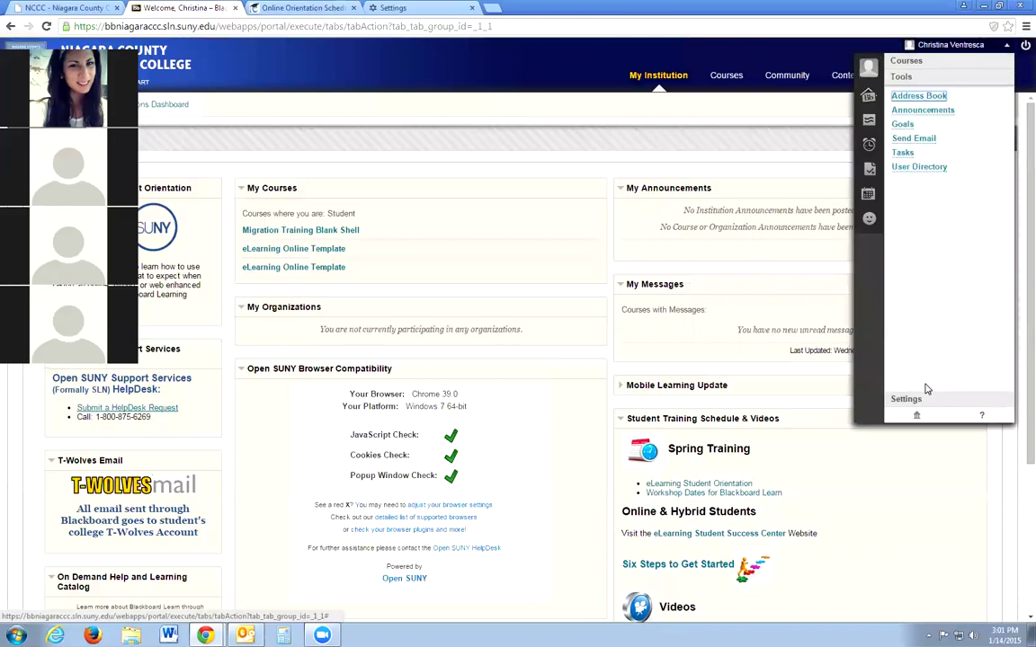
{"action": "left_click", "coordinate": [925, 140]}
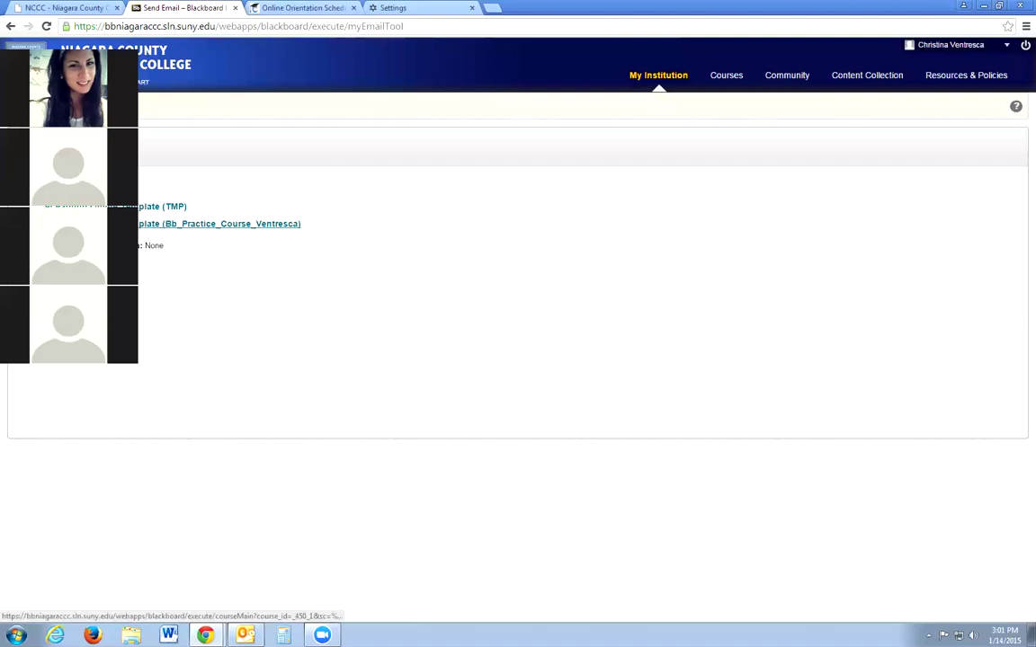
{"action": "left_click", "coordinate": [99, 224]}
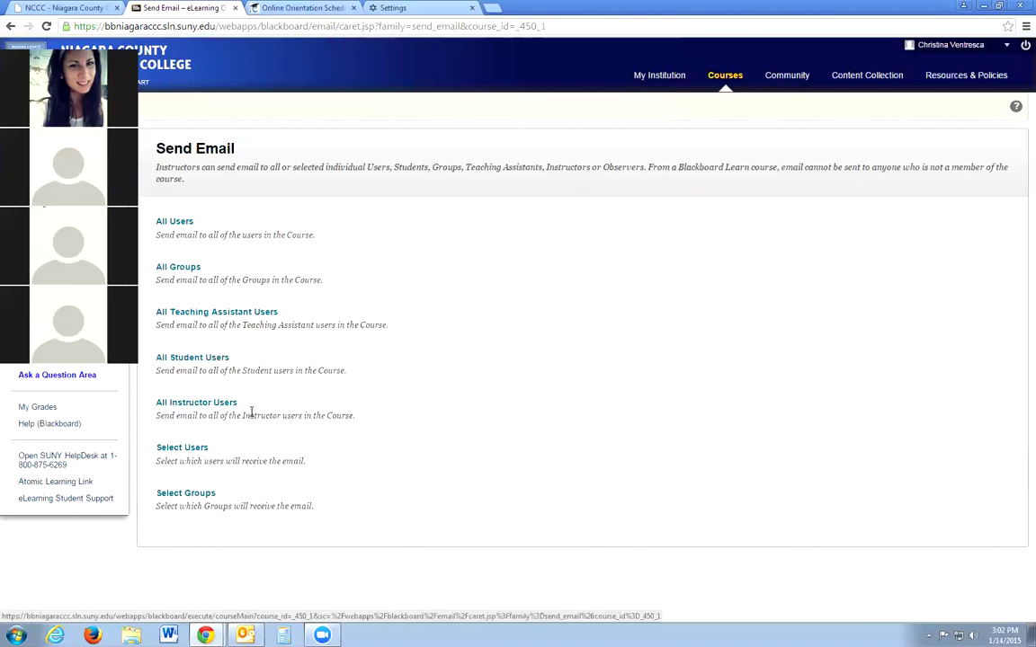
{"action": "left_click", "coordinate": [187, 404]}
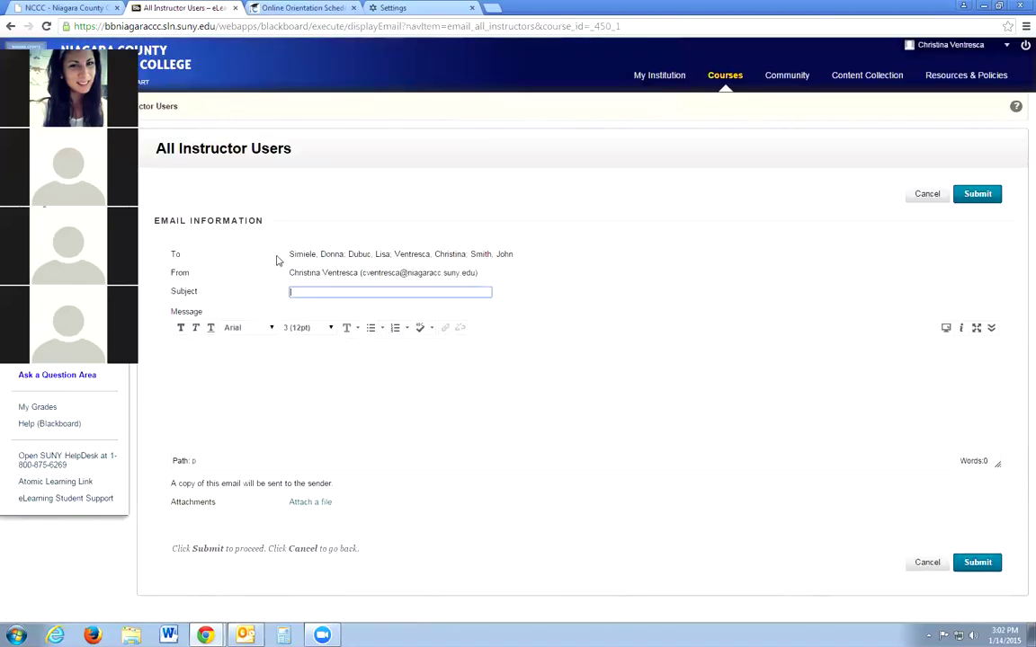
Step: Draft the instructor email with the subject "Need help" and the message "Testing the email", and return to My Institution
{"action": "left_click_drag", "start_coordinate": [287, 255], "coordinate": [506, 254]}
{"action": "left_click", "coordinate": [528, 264]}
{"action": "left_click", "coordinate": [310, 293]}
{"action": "type", "text": "Need help"}
{"action": "left_click", "coordinate": [279, 346]}
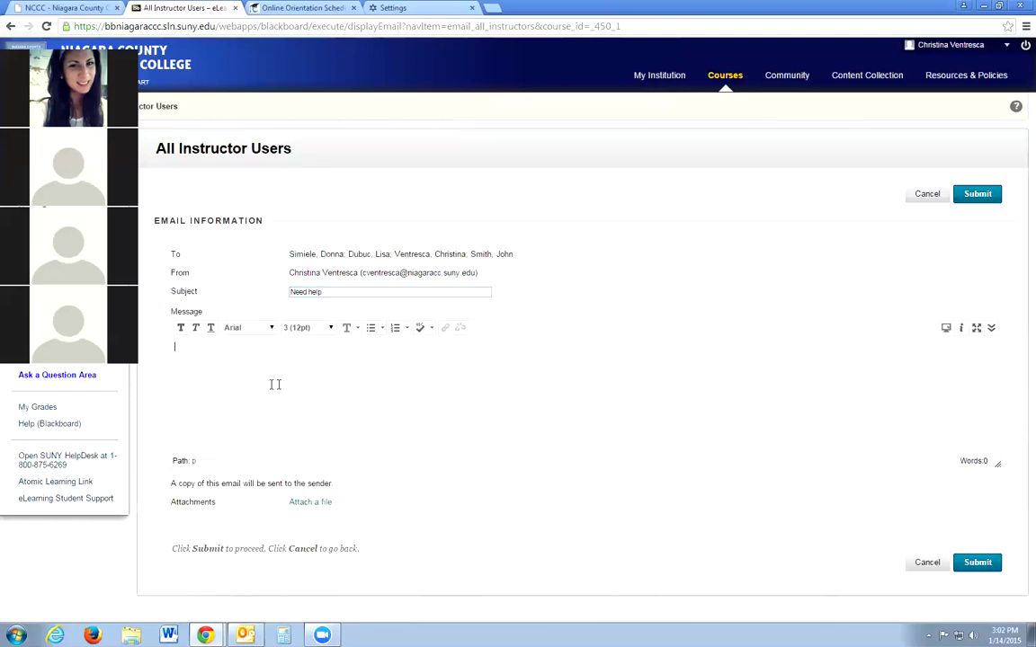
{"action": "type", "text": "Testing the email"}
{"action": "left_click", "coordinate": [669, 79]}
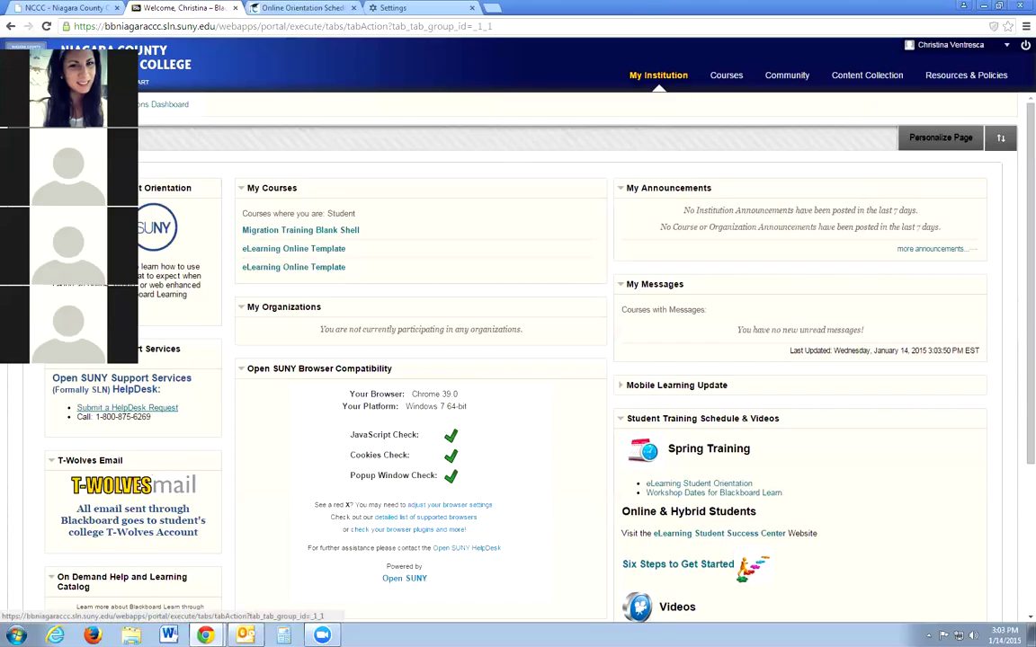
Step: Mute all meeting participants again from the My Institution page, keeping self-unmuting allowed
{"action": "key", "text": "alt+m"}
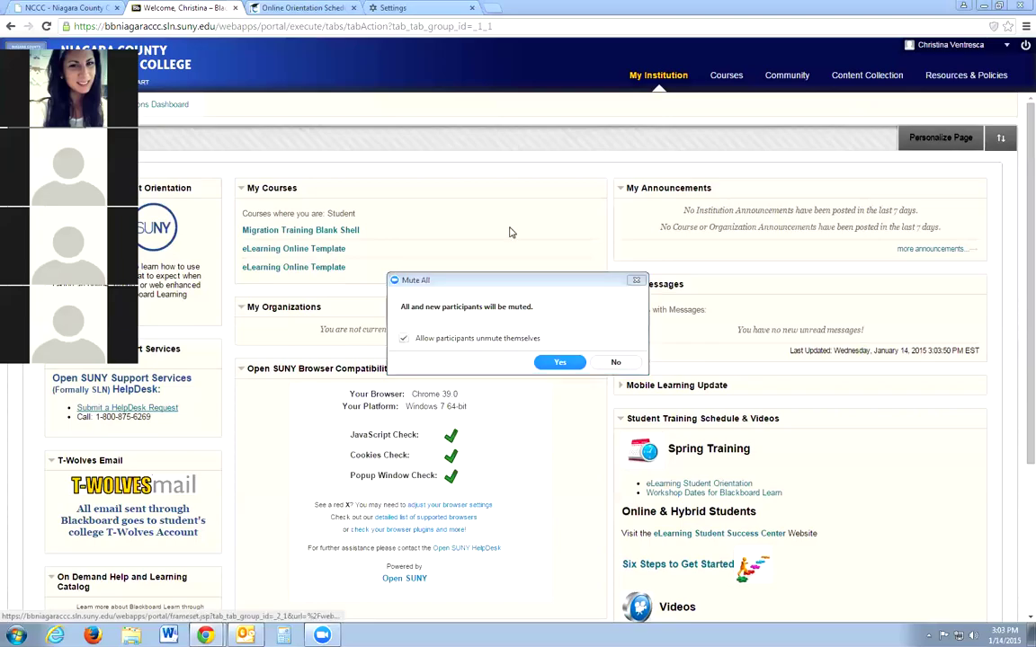
{"action": "left_click", "coordinate": [557, 361]}
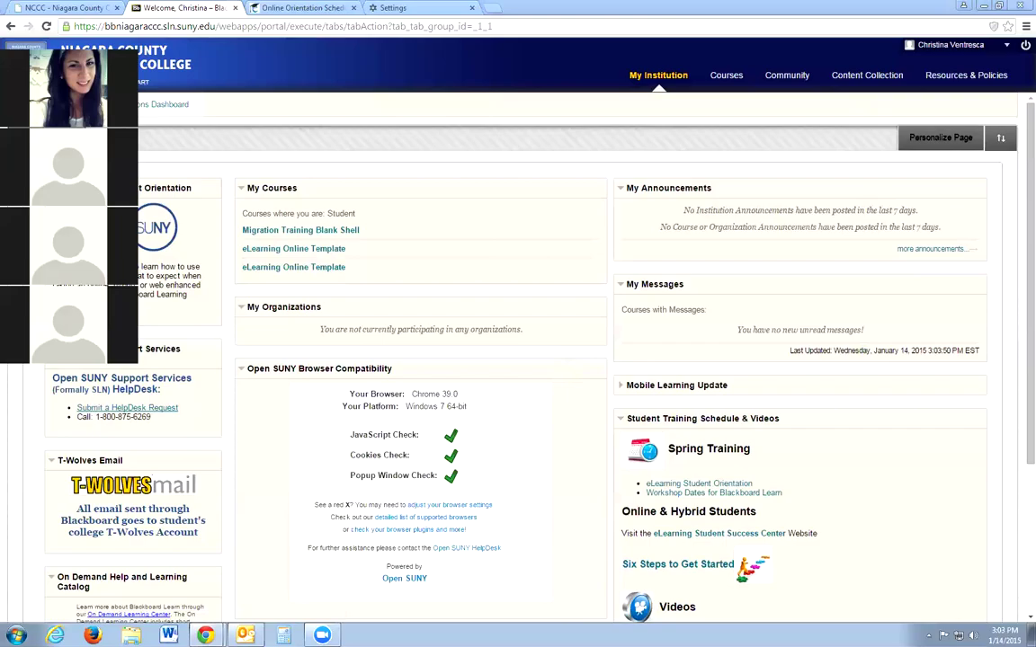